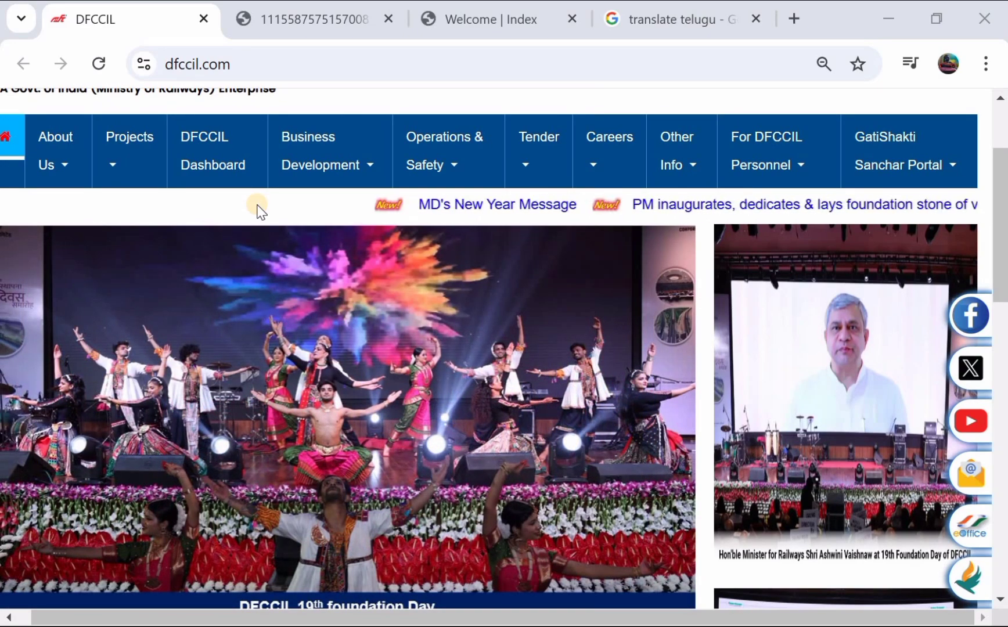
Switch to the DFCCIL recruitment notice PDF and go to the advertisement heading on its first page
scroll(257, 205, up, 3)
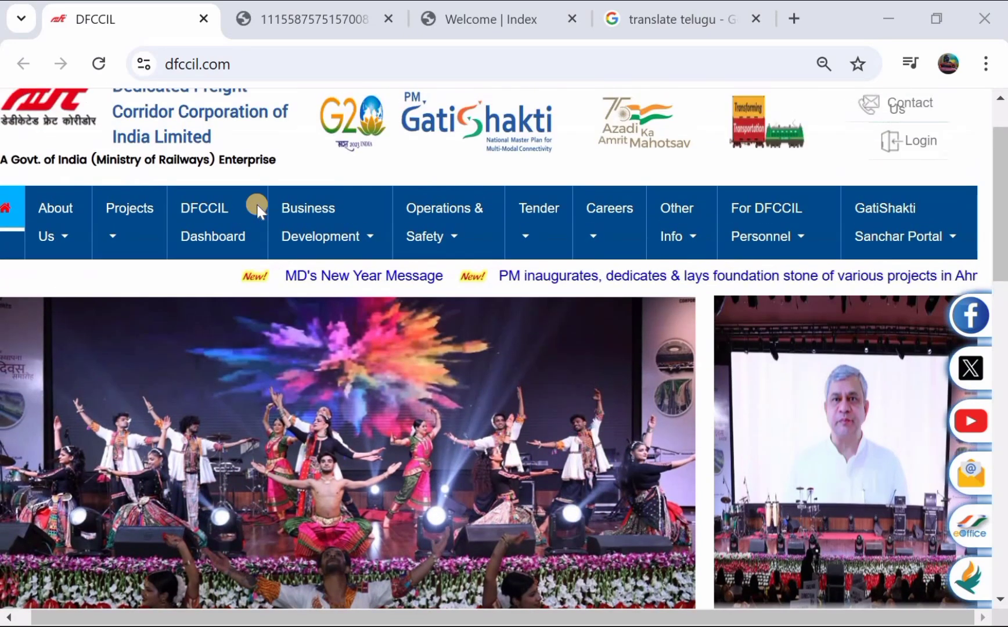
click(301, 7)
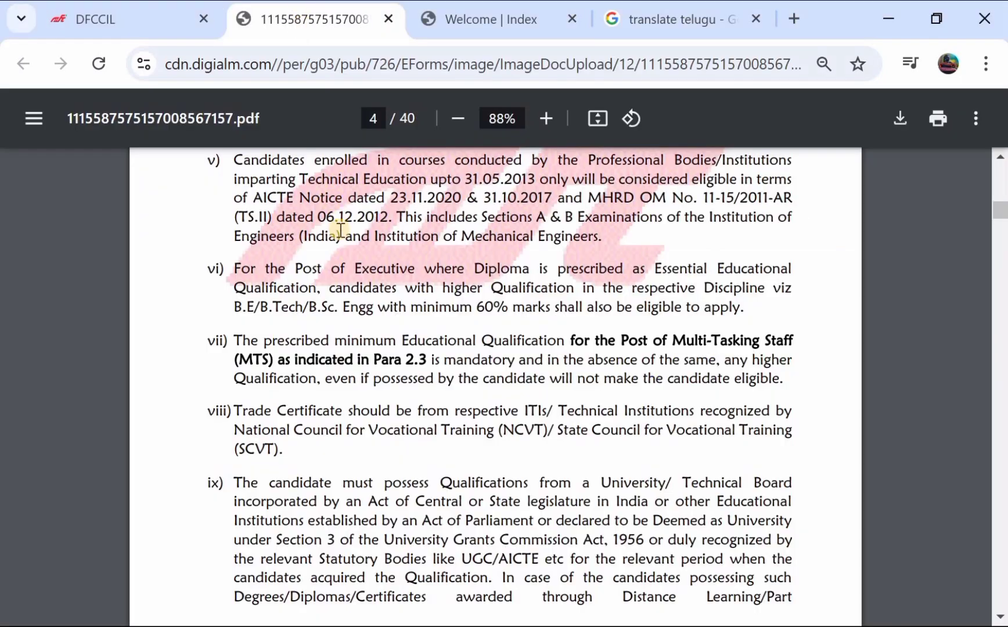
scroll(339, 227, up, 10)
scroll(341, 229, up, 20)
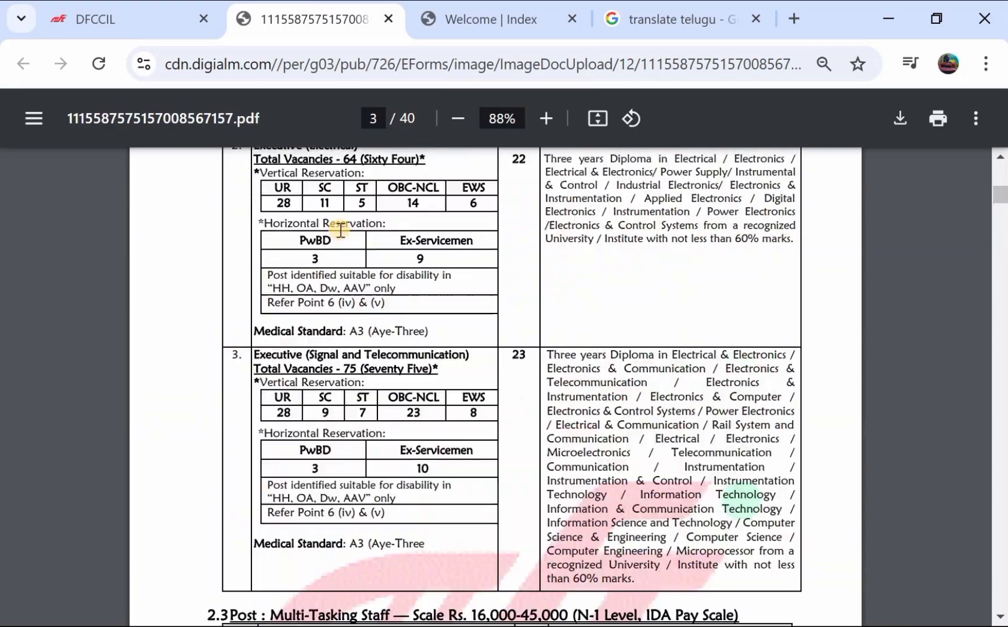
scroll(340, 230, up, 12)
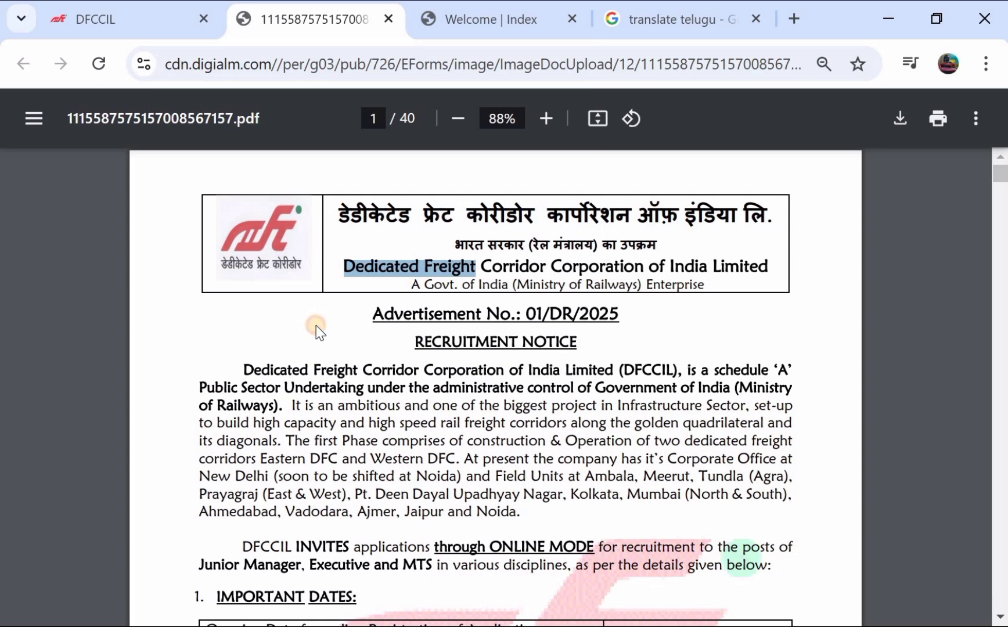
click(412, 315)
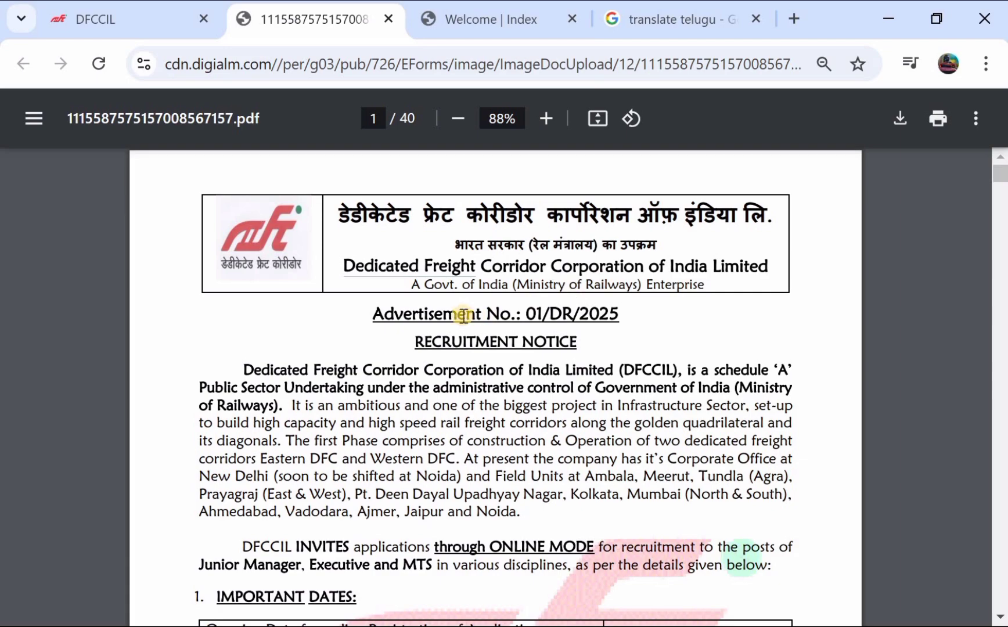
Review the important dates table and the registration notes on page 1 of the recruitment notice
scroll(463, 315, down, 5)
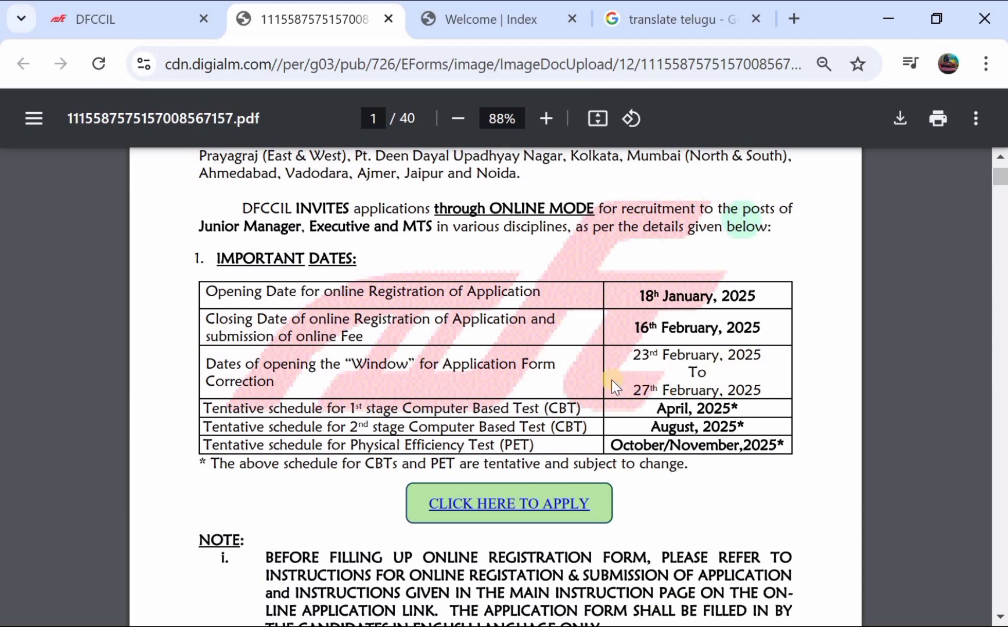
scroll(612, 387, down, 2)
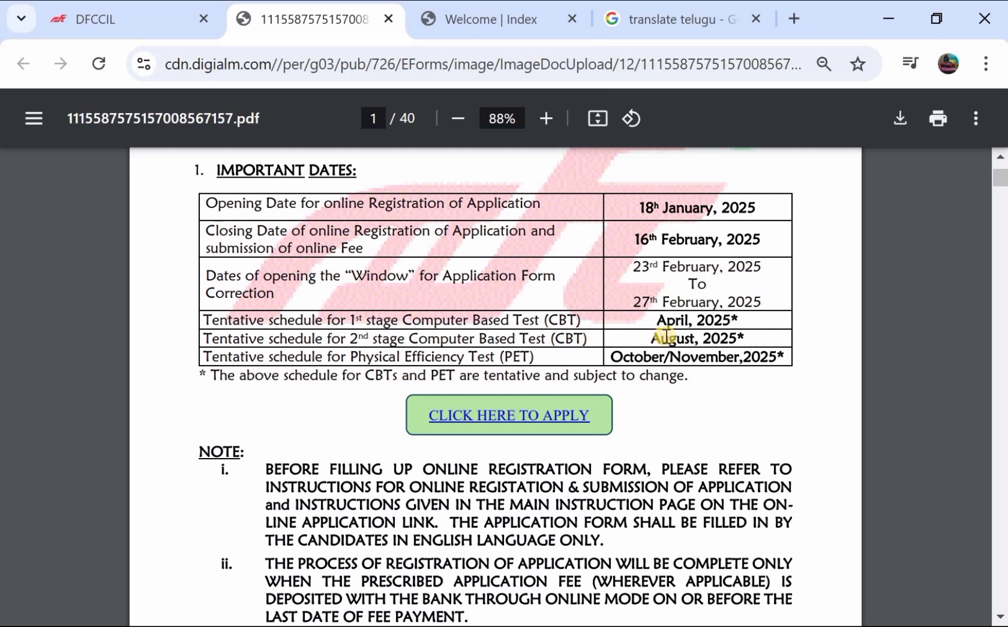
scroll(551, 342, down, 1)
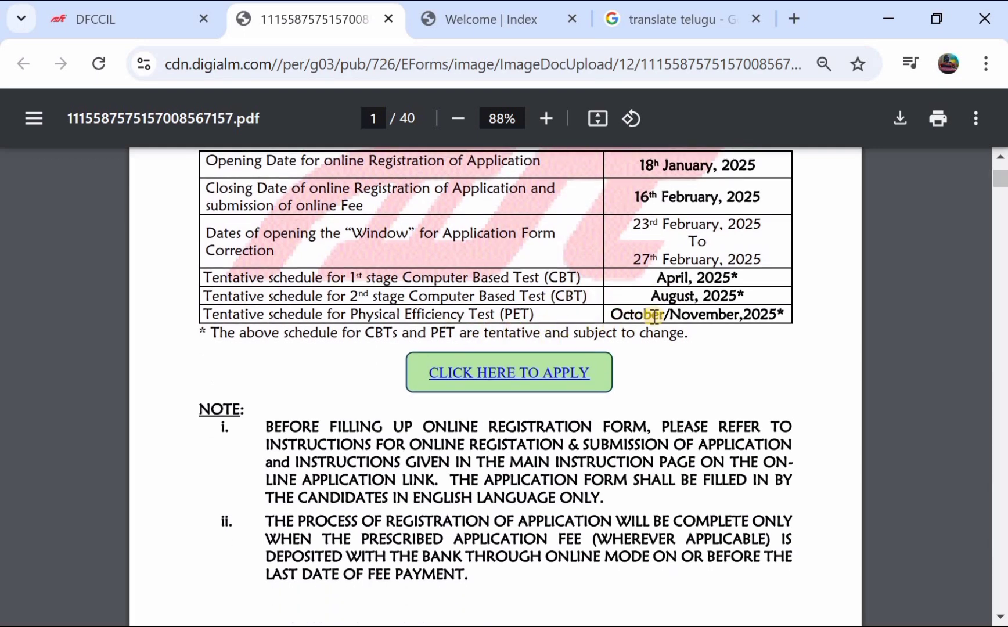
scroll(591, 318, down, 10)
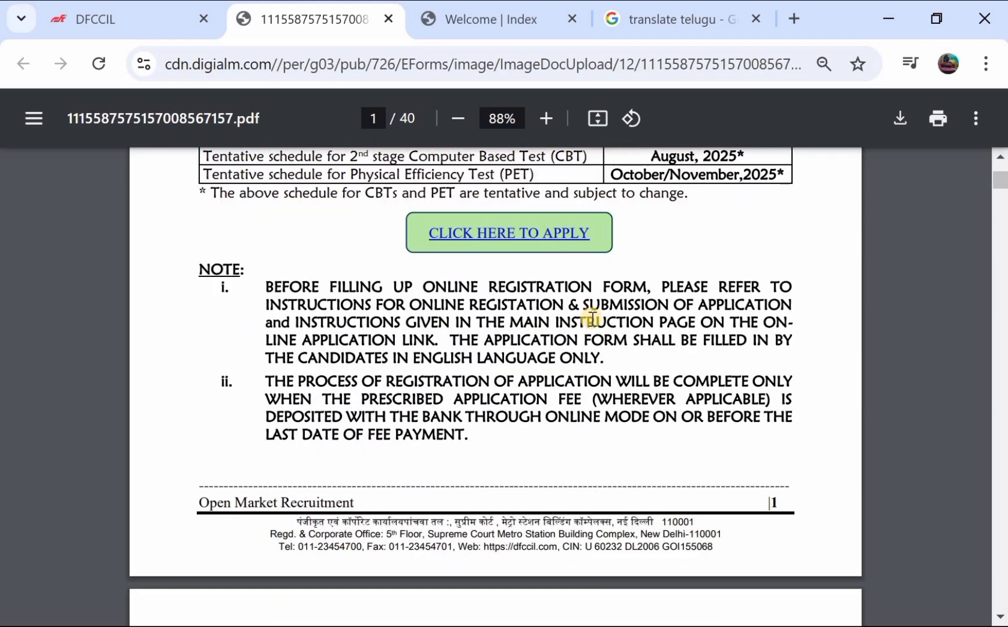
Review the vacancies, reservations and essential qualifications for the Junior Manager, Executive and Multi-Tasking Staff posts
scroll(592, 318, down, 4)
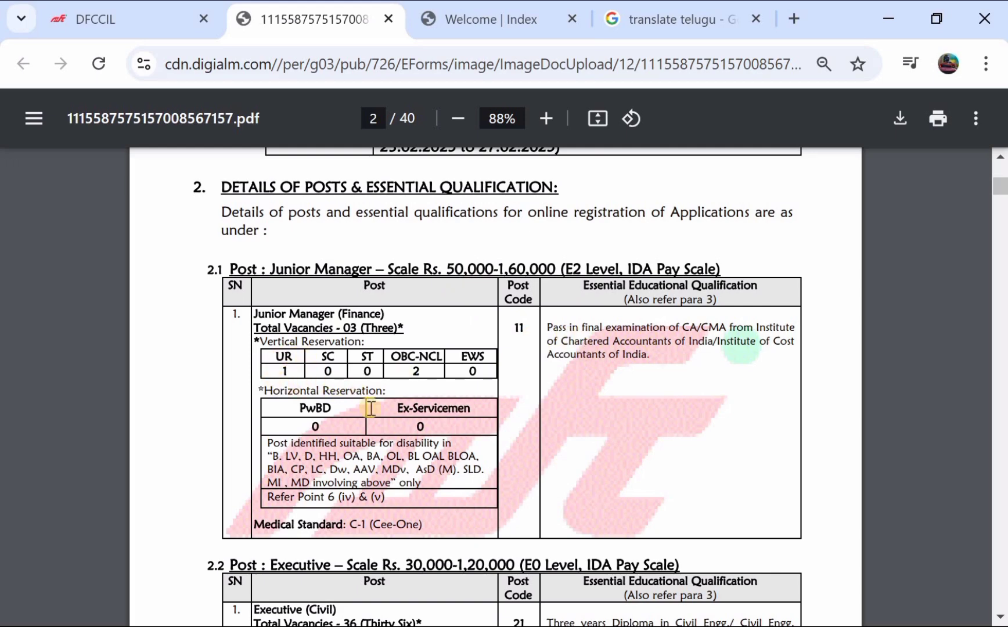
scroll(370, 408, down, 3)
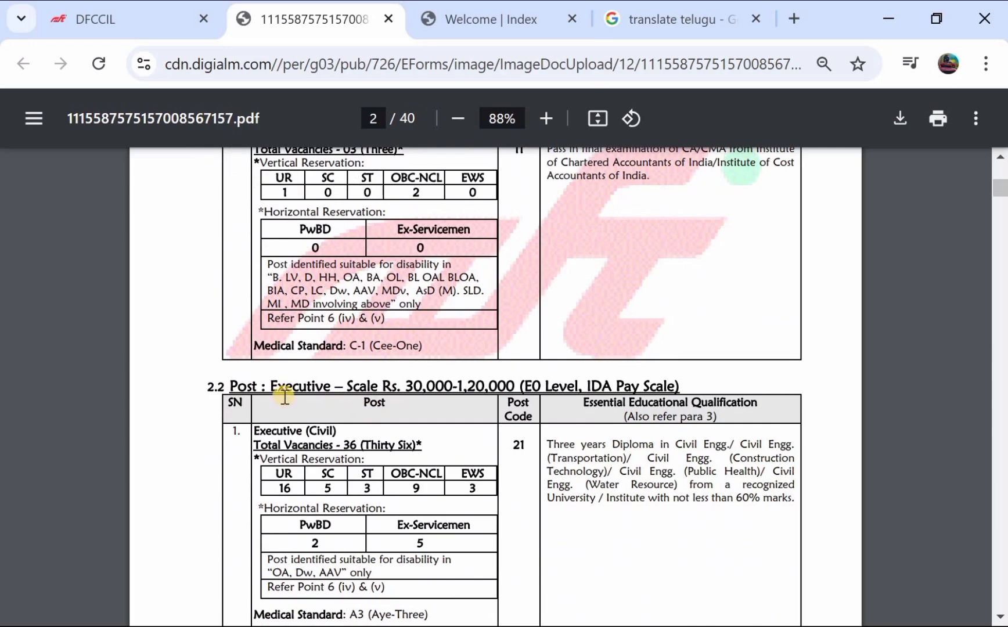
scroll(639, 430, down, 1)
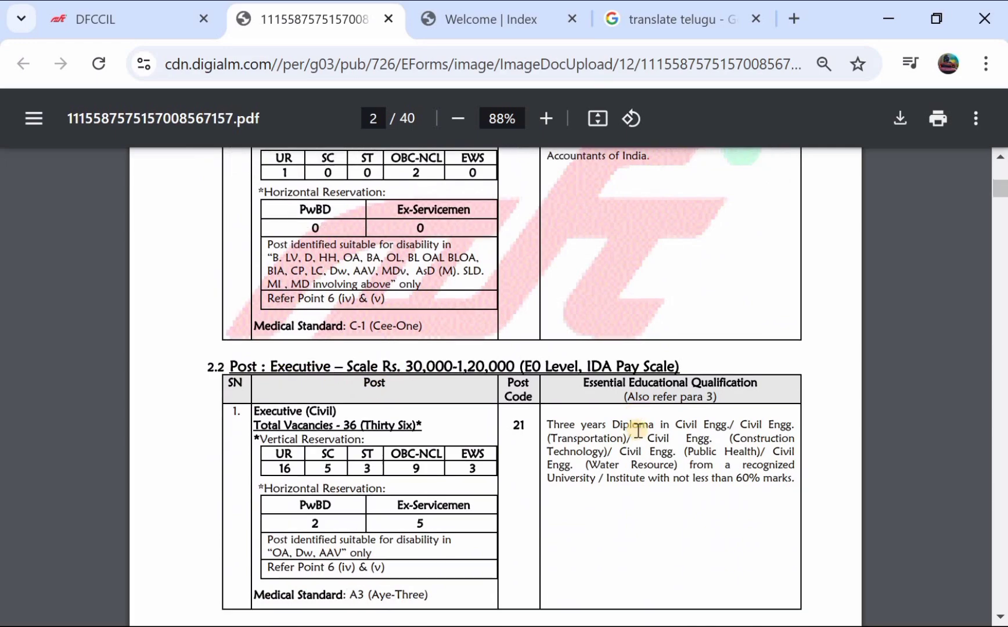
scroll(699, 411, down, 1)
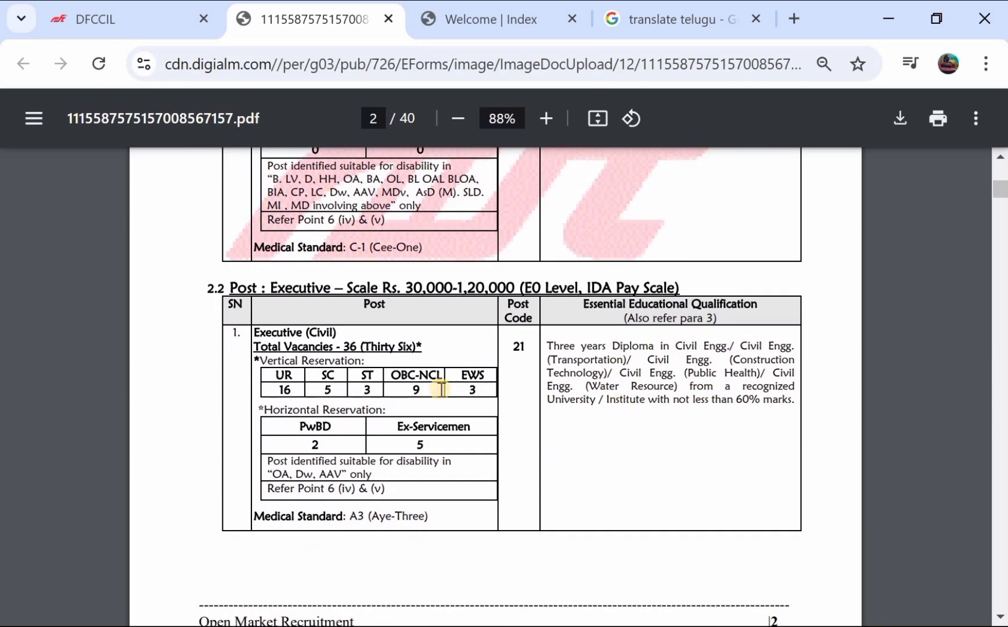
scroll(444, 387, down, 4)
scroll(441, 388, down, 2)
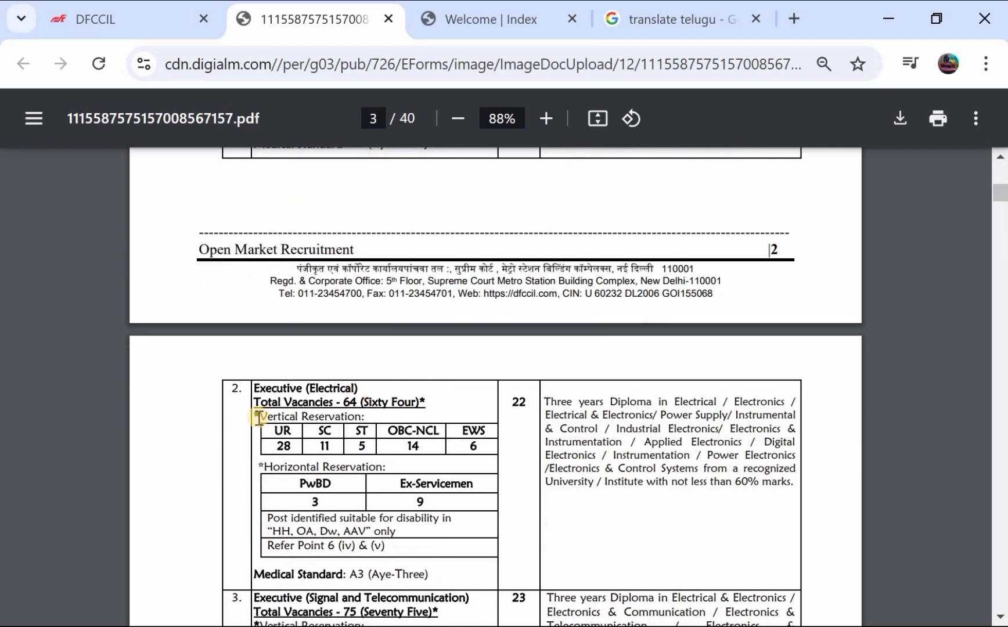
scroll(331, 404, down, 2)
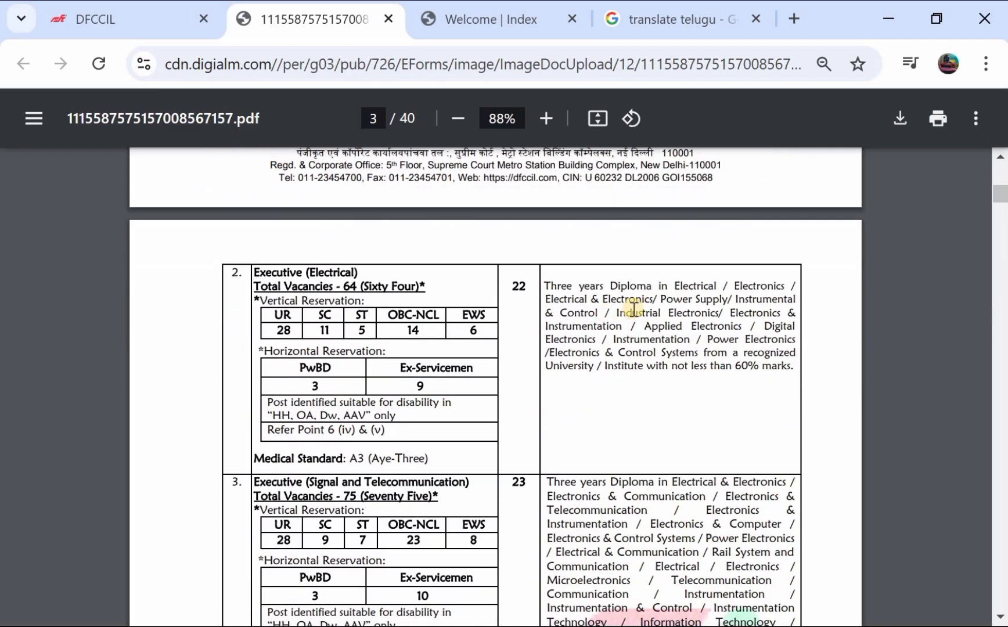
scroll(483, 389, down, 2)
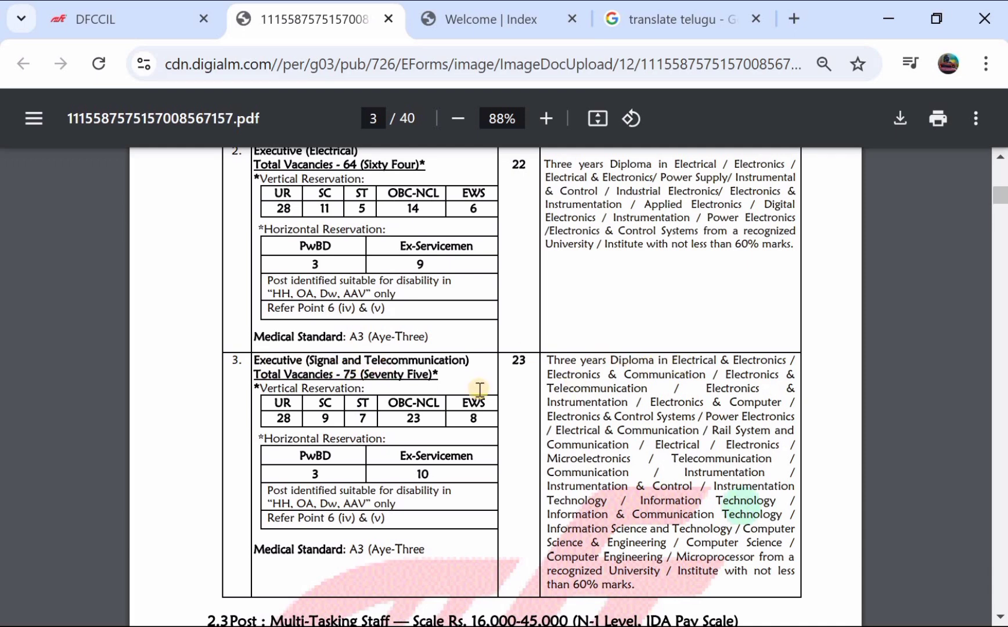
scroll(480, 389, down, 1)
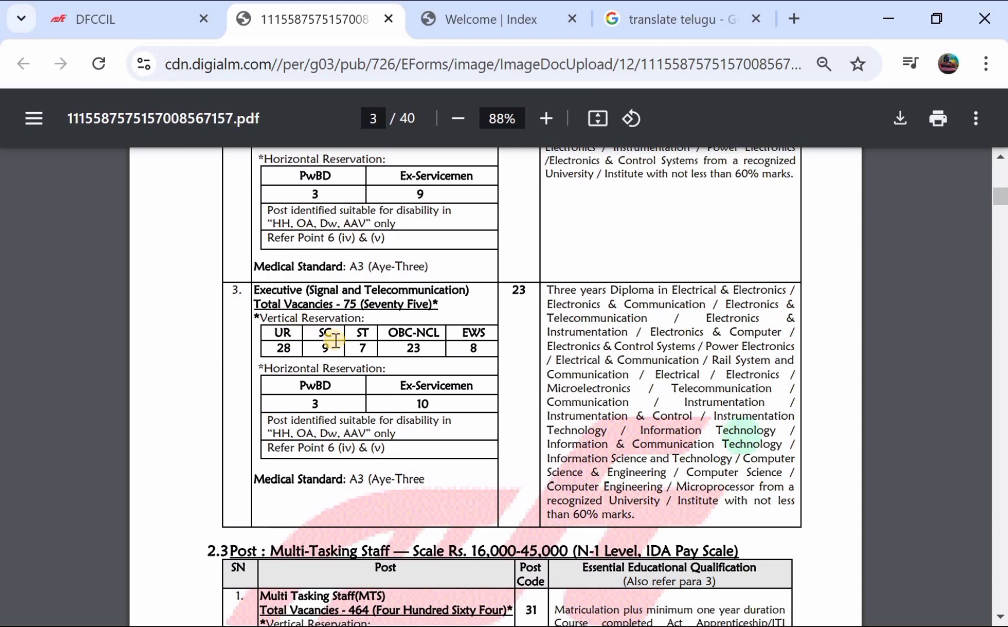
scroll(331, 341, down, 4)
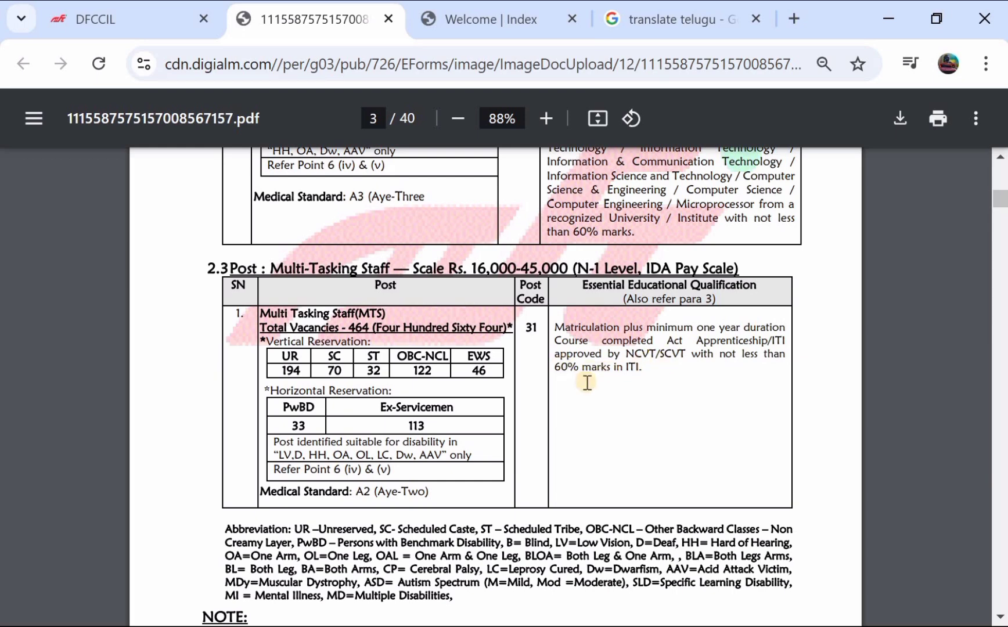
scroll(587, 382, down, 1)
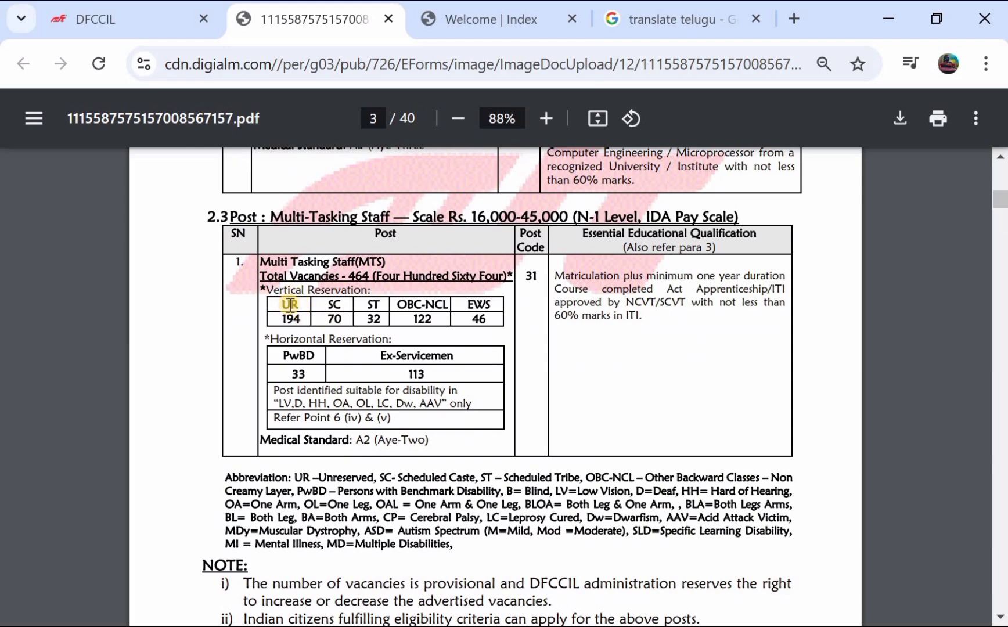
scroll(351, 325, down, 2)
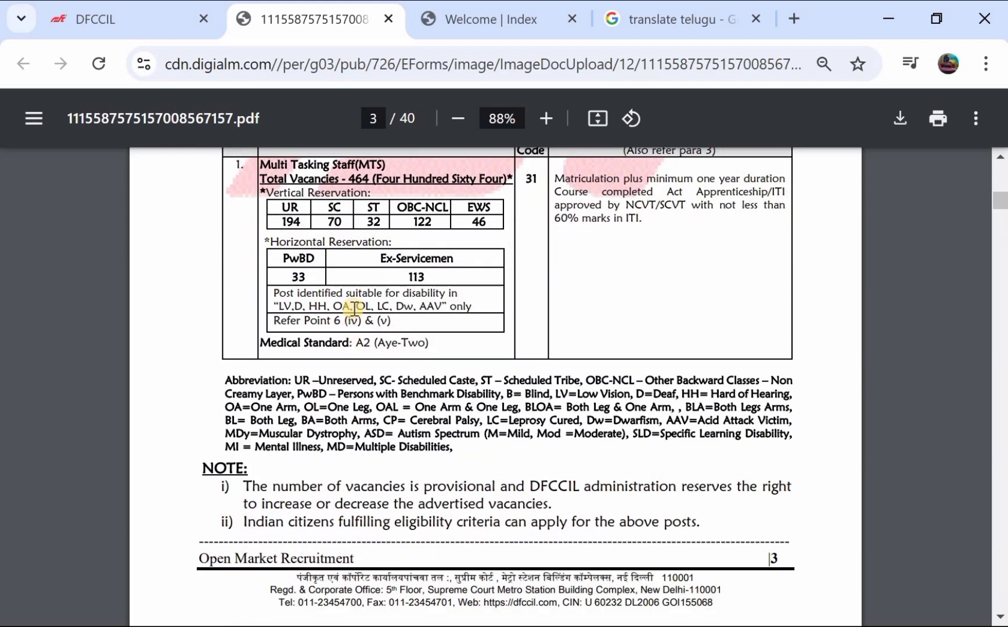
Read through the qualification and certificate instructions and the age limits for each post level
scroll(354, 306, down, 10)
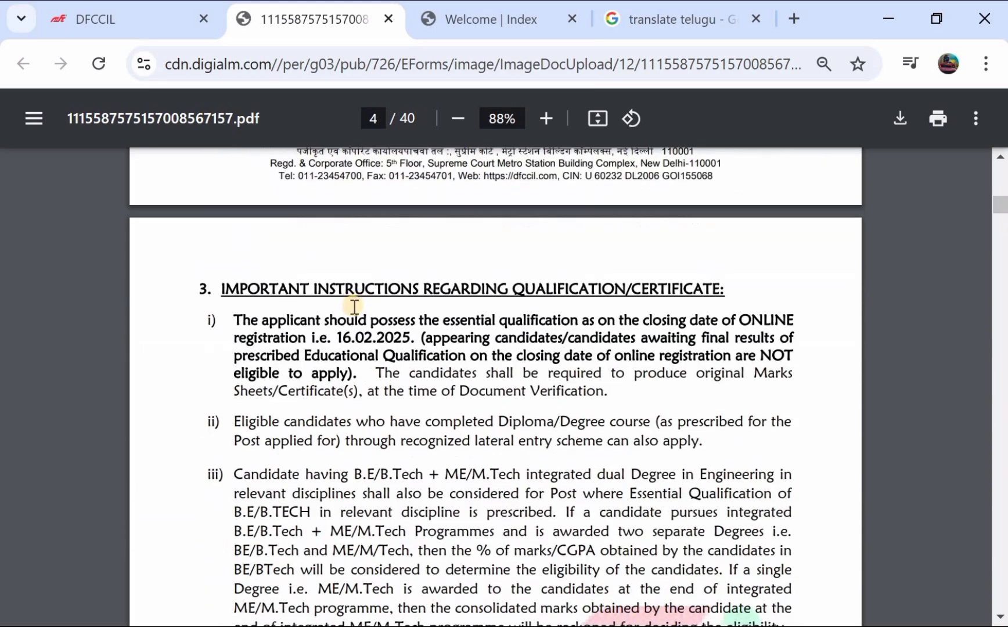
scroll(354, 306, down, 1)
scroll(330, 262, down, 15)
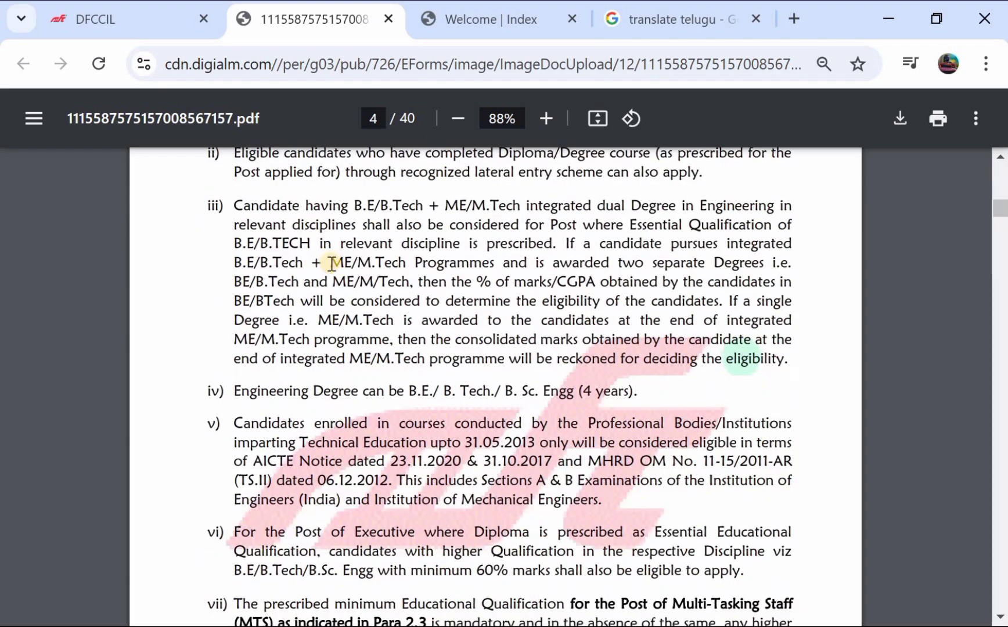
scroll(331, 265, down, 15)
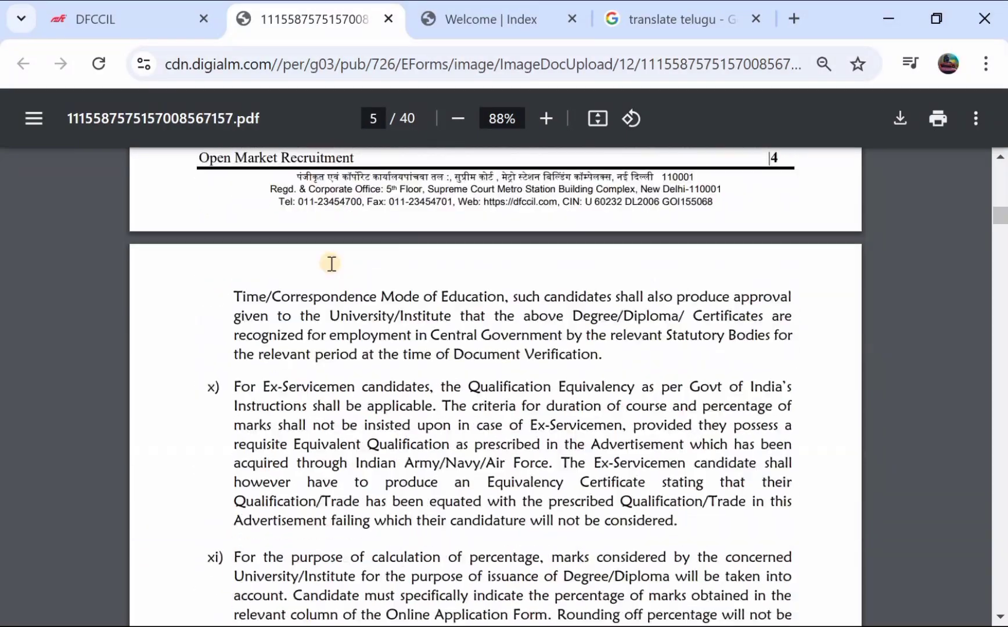
scroll(331, 265, down, 1)
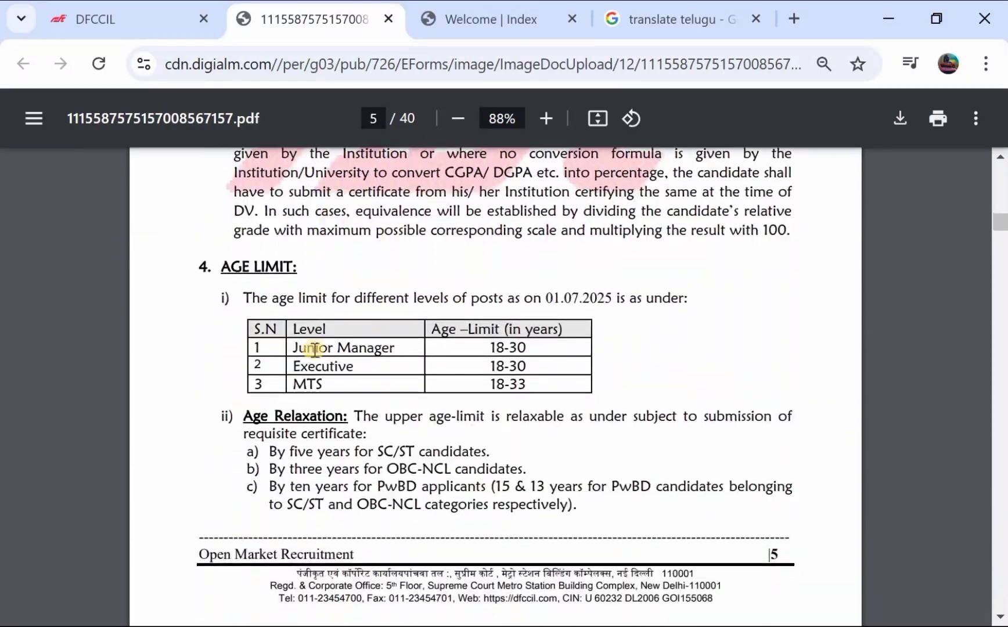
scroll(383, 355, down, 2)
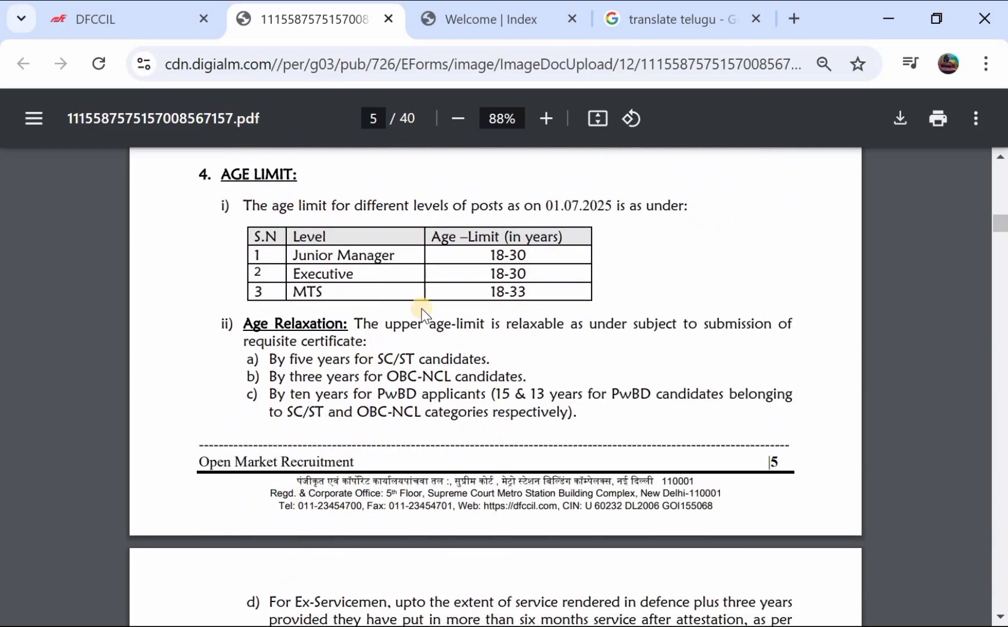
Skim the age relaxation, vertical reservation and horizontal reservation rules on pages 5 to 8 of the notice
scroll(425, 317, down, 2)
scroll(442, 317, down, 18)
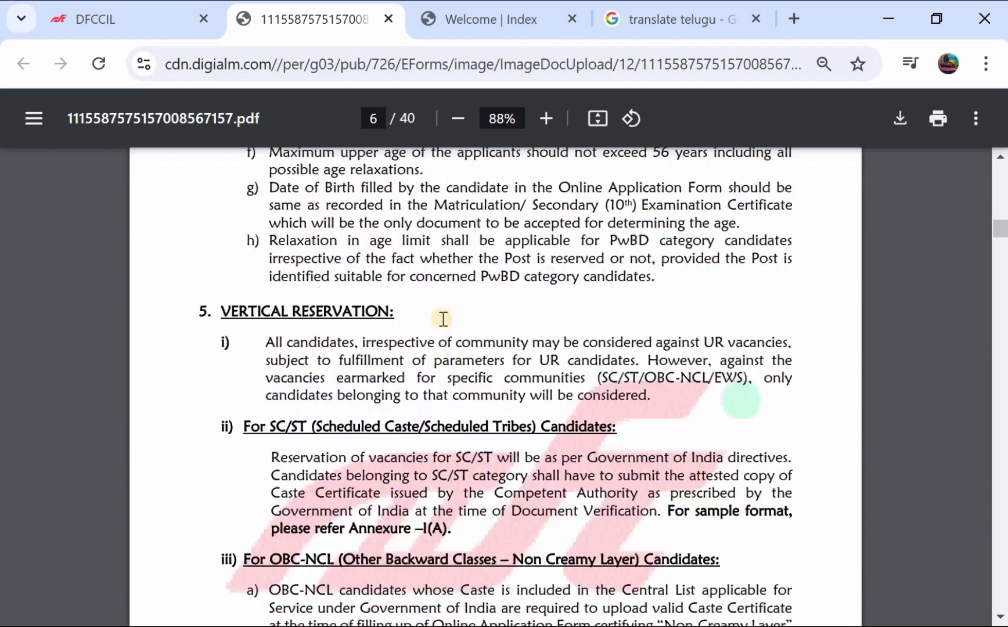
scroll(443, 318, down, 18)
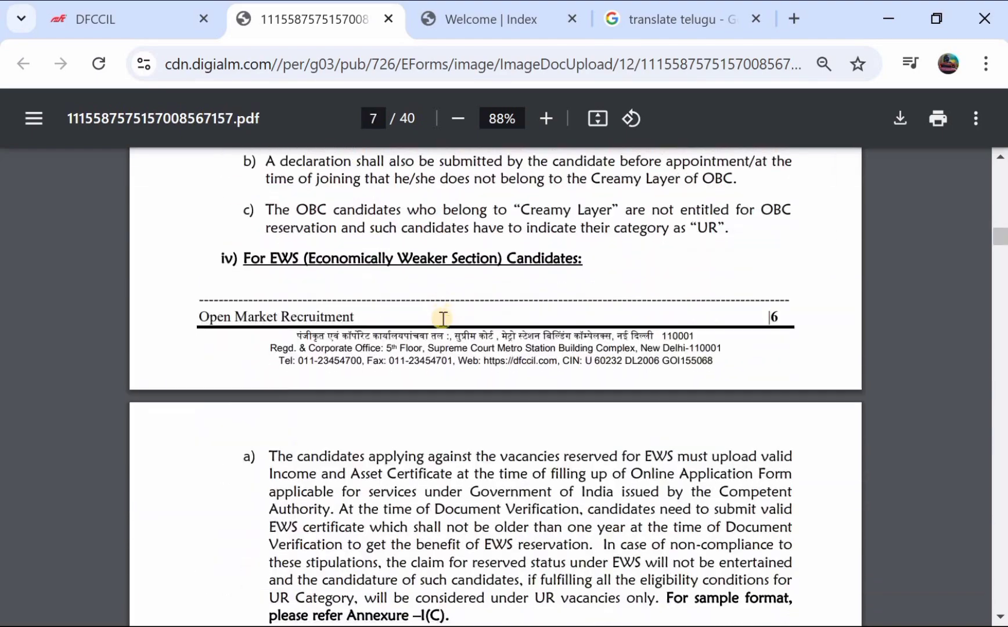
scroll(443, 319, down, 8)
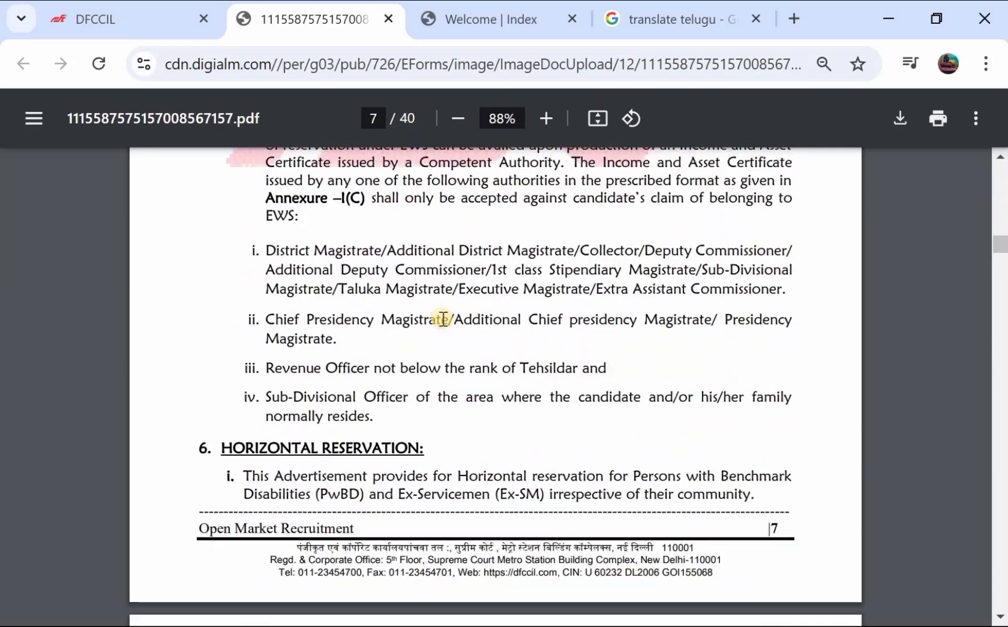
scroll(443, 318, down, 6)
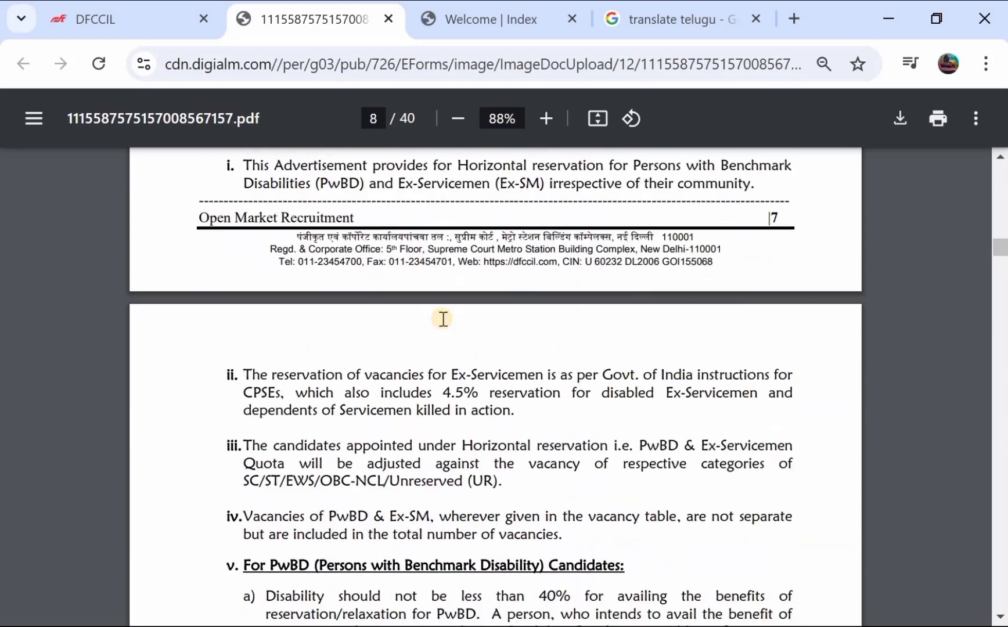
Switch to the DFCCIL Form 2025 application page and review its important information and general links
key(ctrl+Tab)
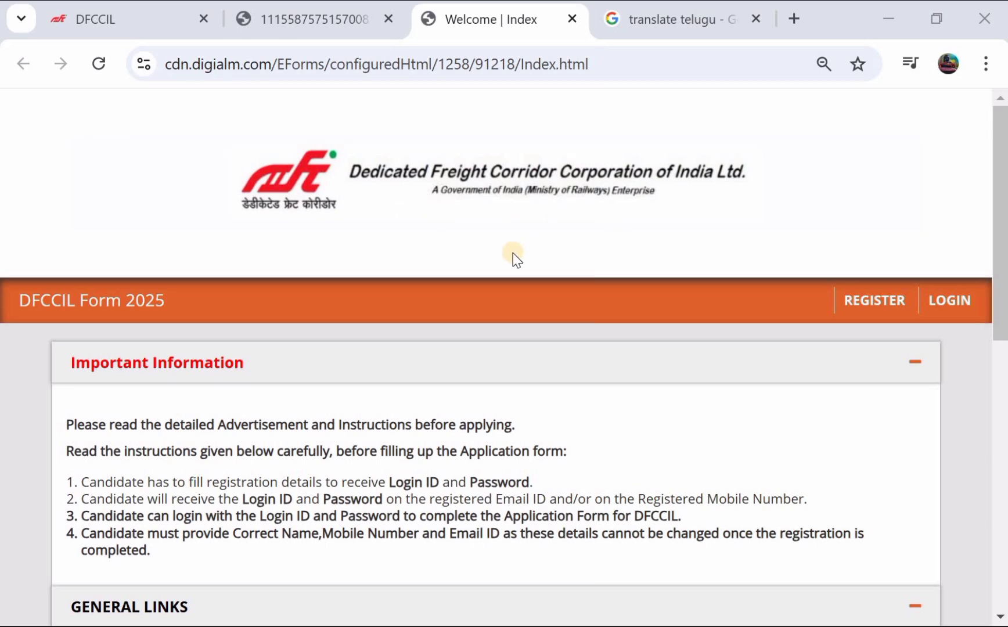
scroll(514, 255, down, 1)
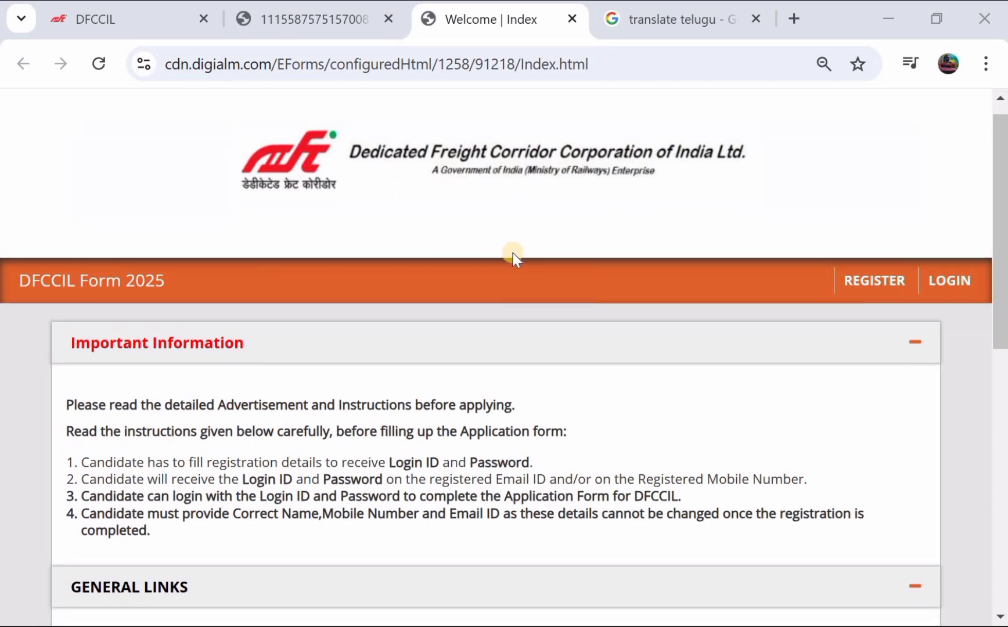
scroll(512, 255, down, 1)
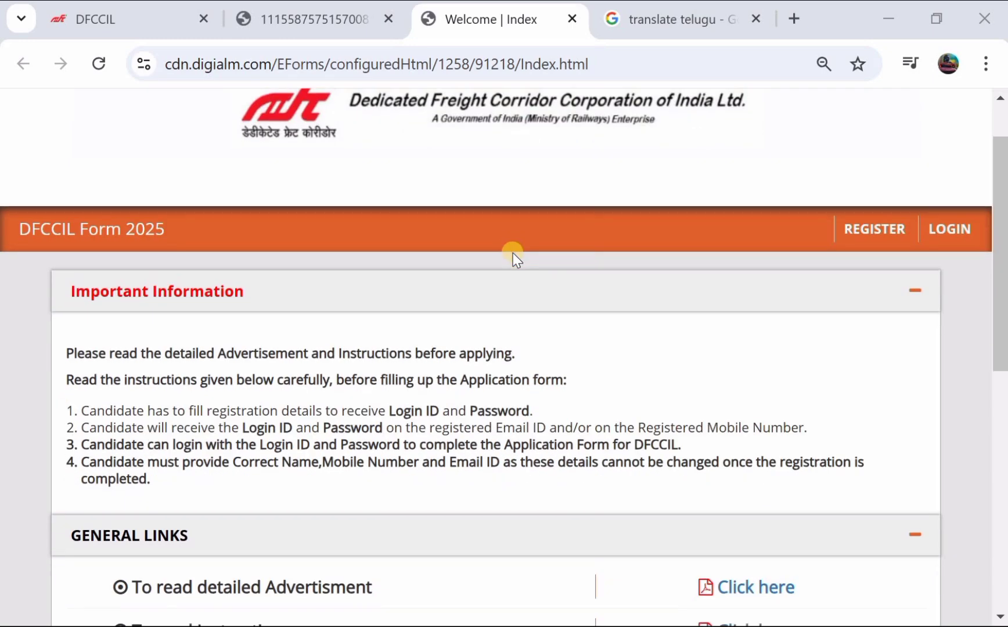
scroll(513, 253, down, 1)
scroll(449, 291, down, 1)
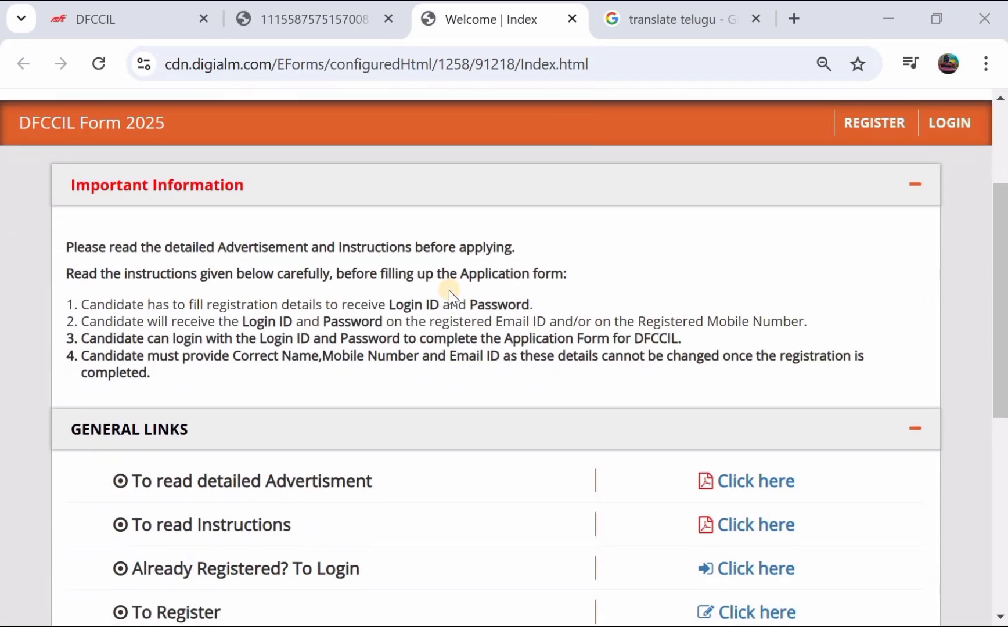
scroll(295, 427, down, 2)
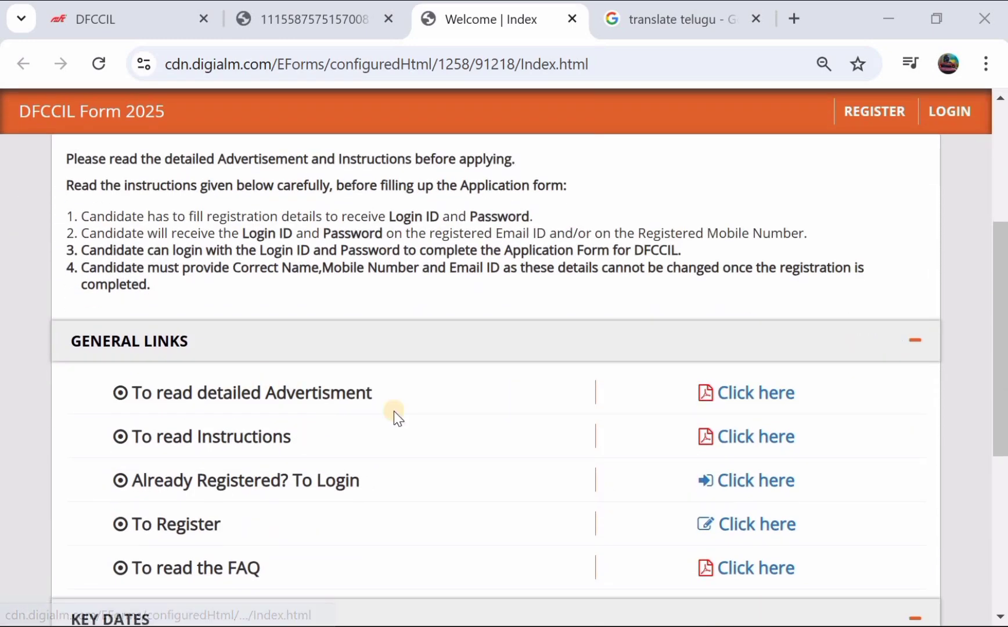
scroll(691, 390, down, 2)
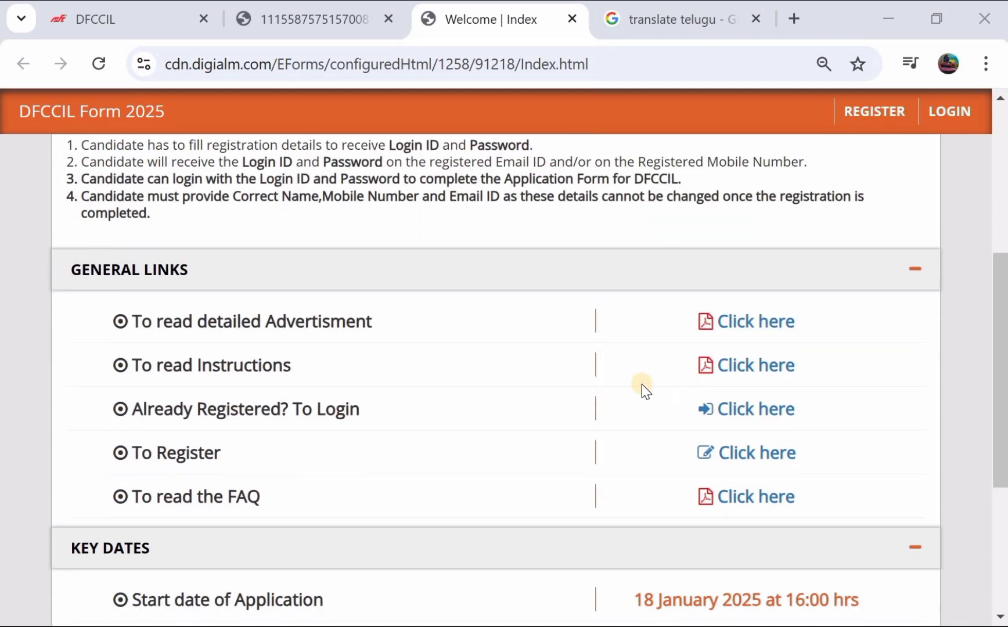
Check the key dates and helpdesk information on the application page, and open the registration form
scroll(641, 383, down, 3)
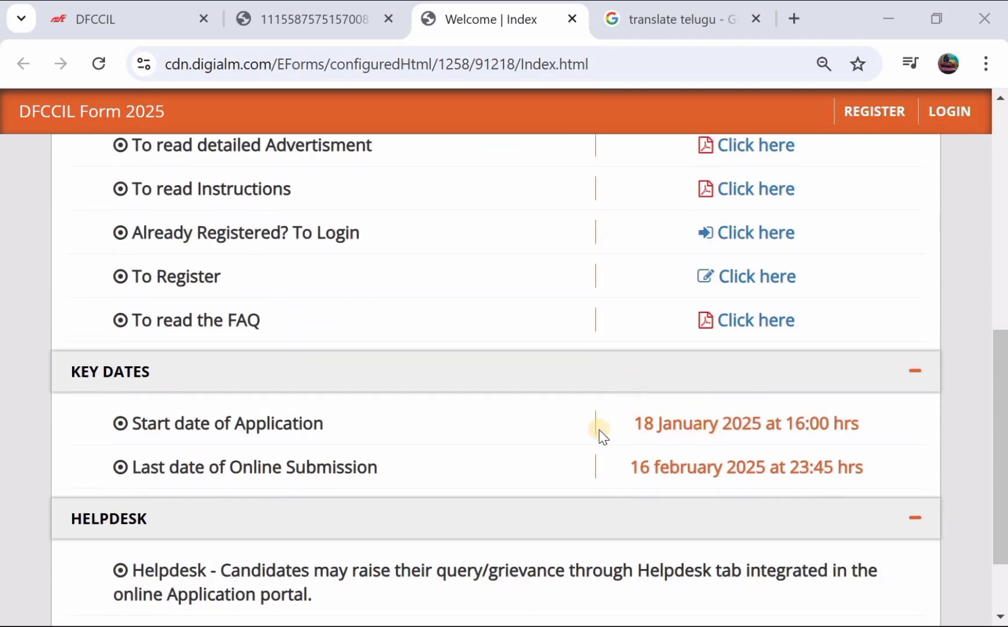
scroll(599, 434, down, 1)
scroll(599, 434, up, 2)
scroll(602, 437, up, 1)
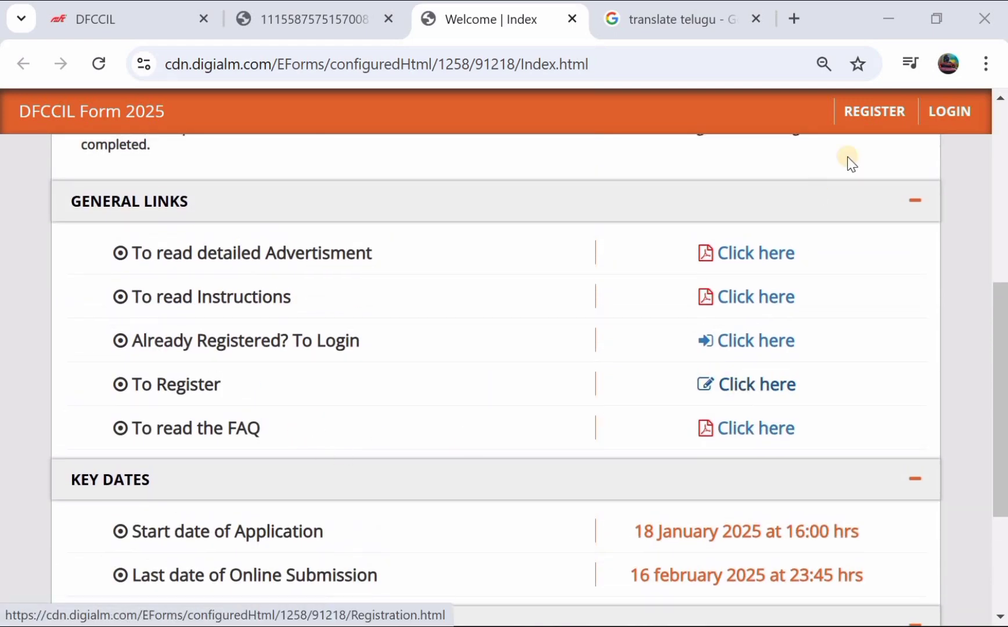
click(866, 120)
click(863, 118)
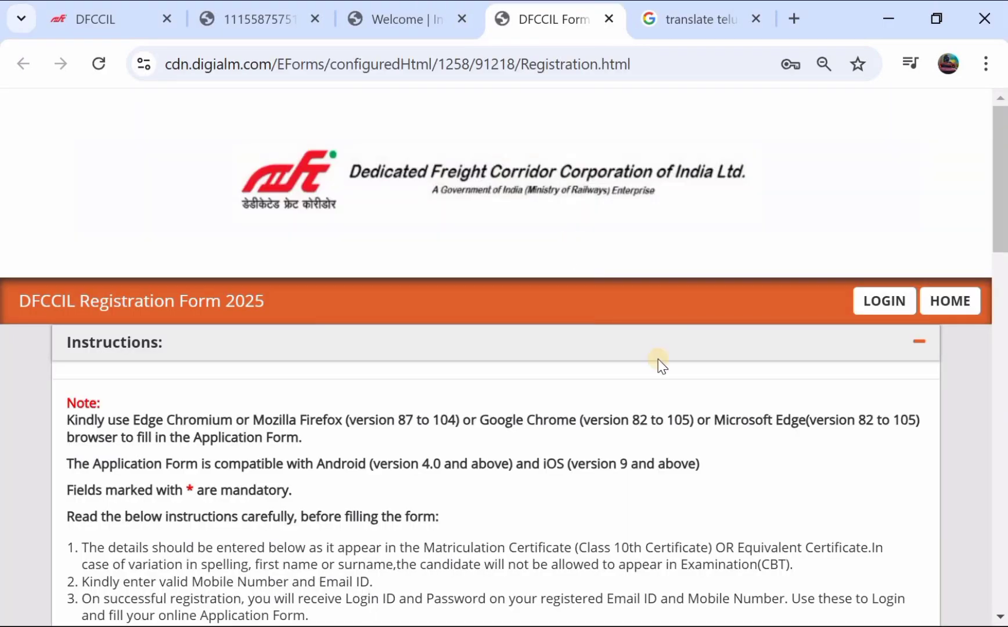
Select Multi Tasking Staff as the post name in the registration section
scroll(659, 362, down, 7)
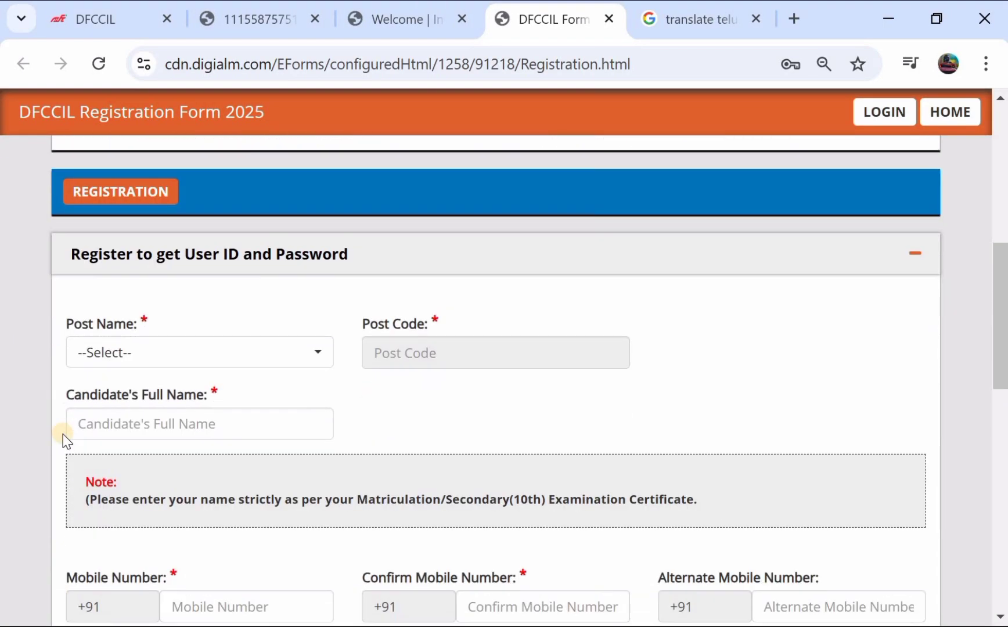
scroll(63, 435, down, 2)
click(156, 351)
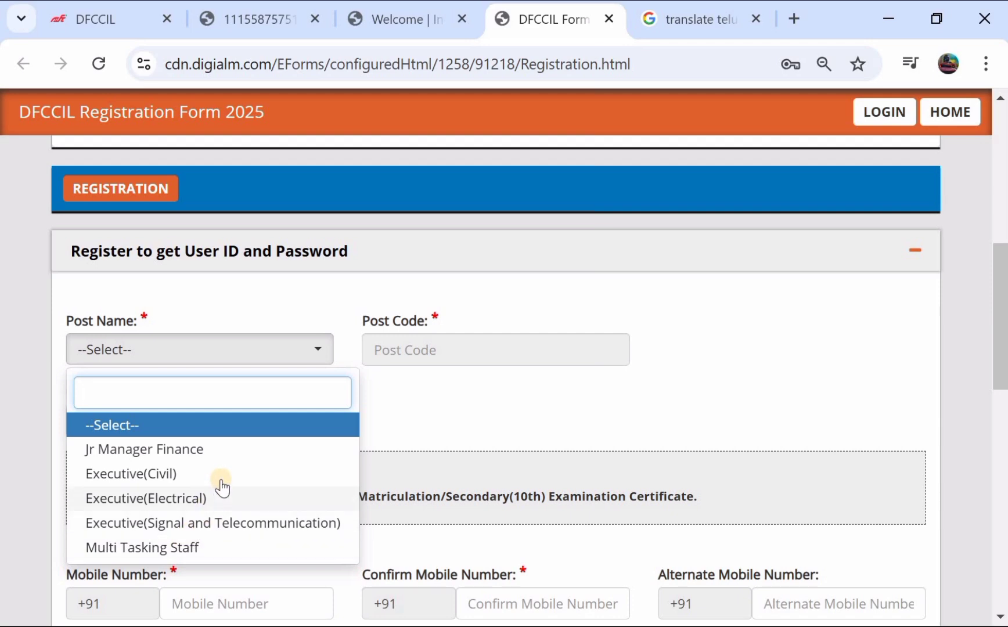
click(210, 547)
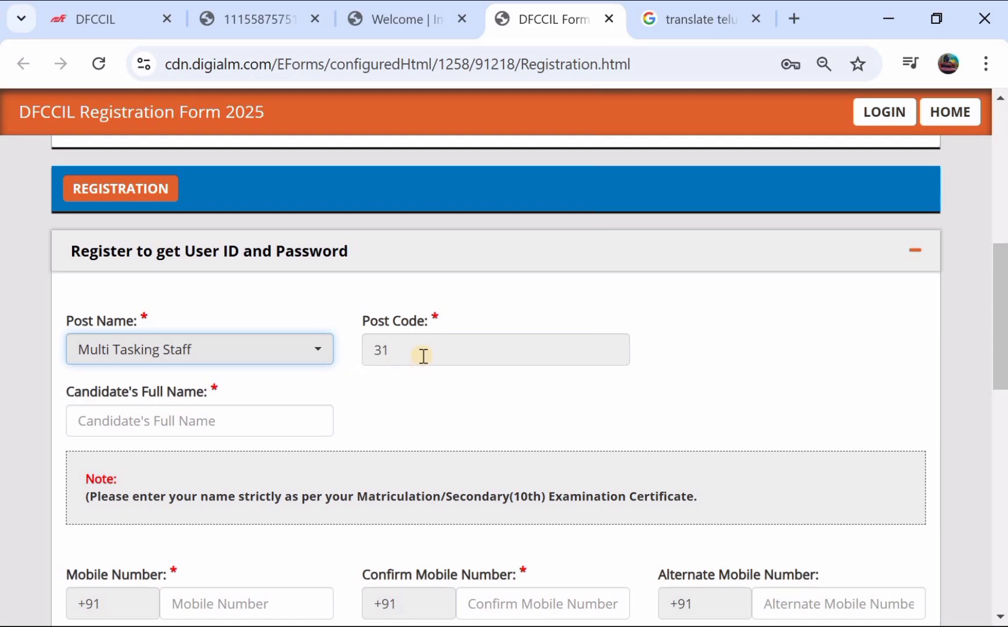
Enter the candidate's full name in the registration form
scroll(210, 303, down, 2)
click(154, 318)
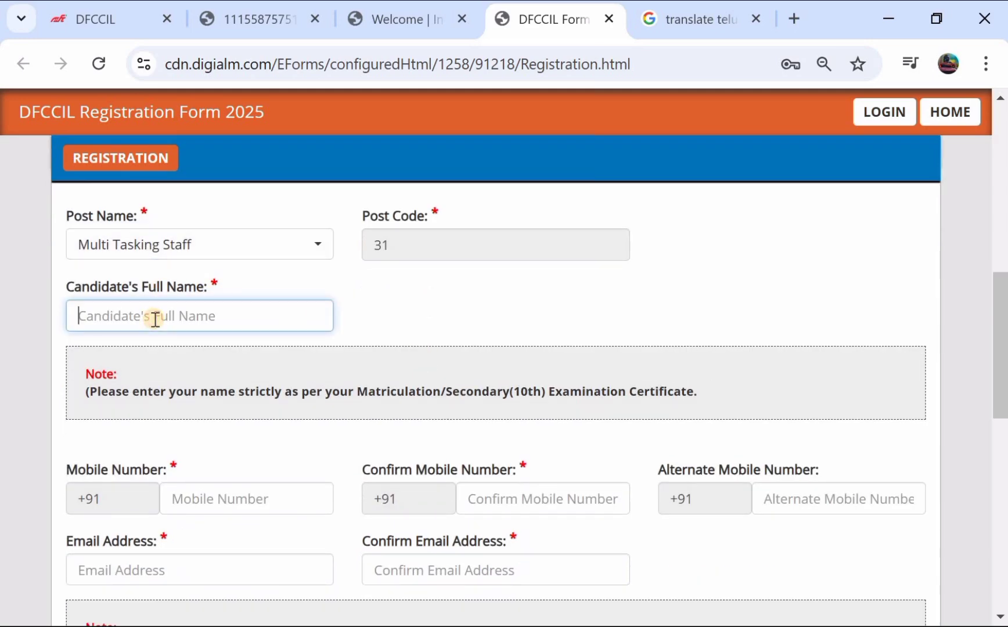
text(RAJENDER)
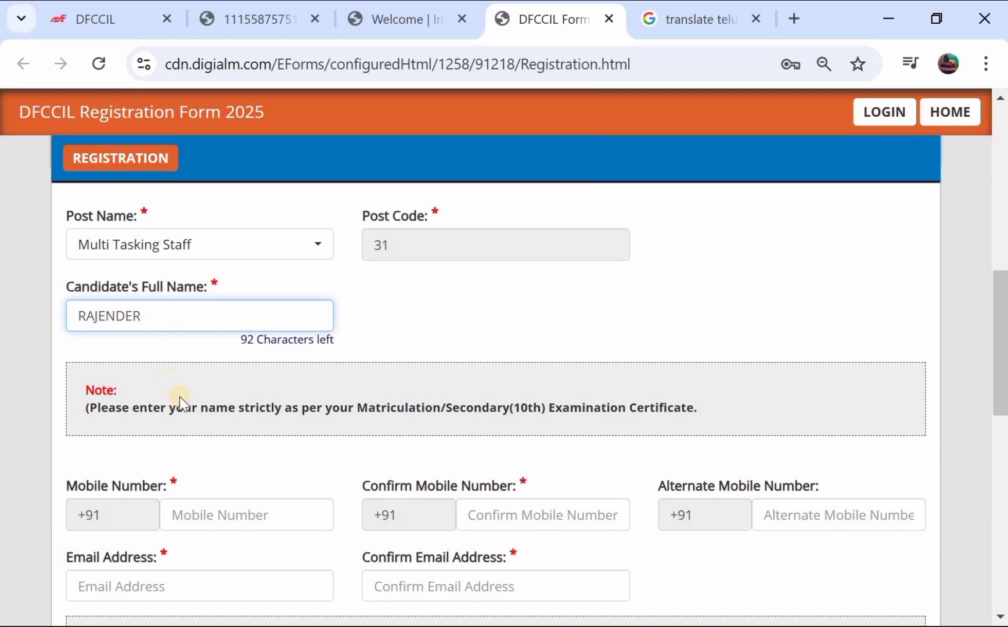
Look through the mobile number, email, OTP, declaration and captcha parts of the registration form
scroll(179, 398, down, 2)
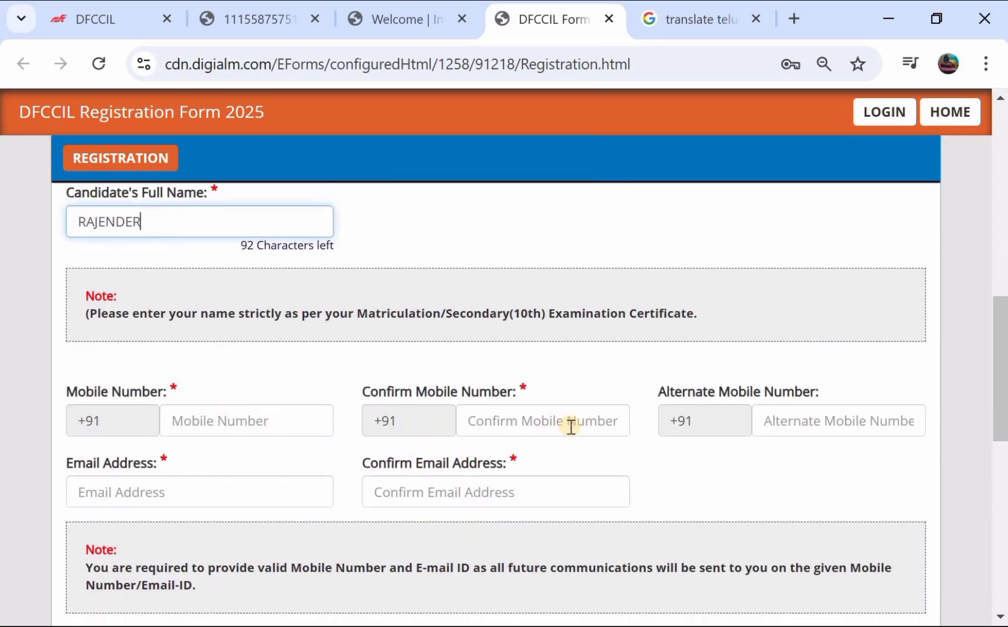
scroll(391, 467, down, 1)
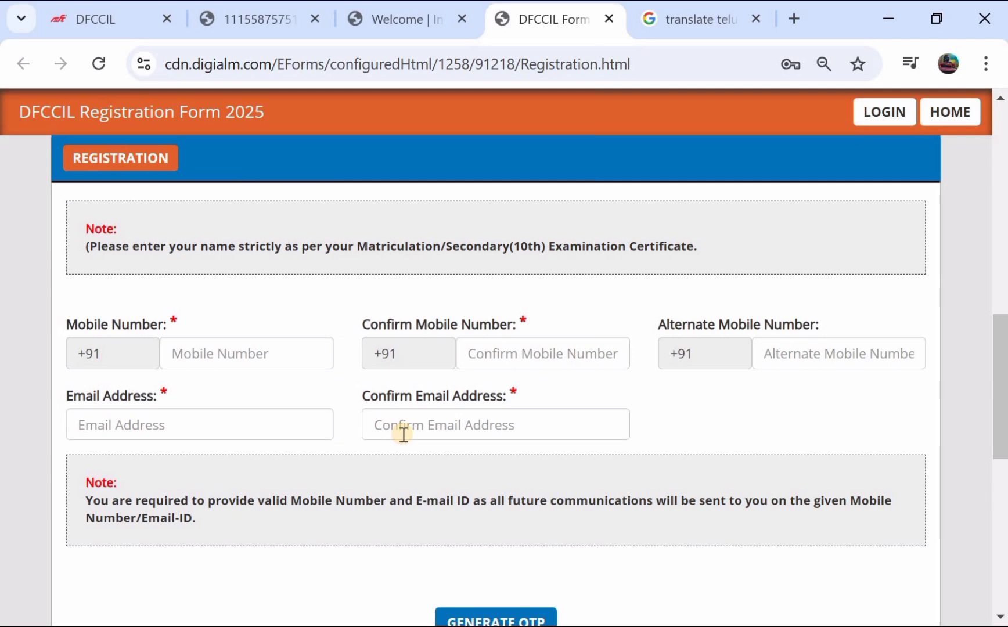
scroll(460, 432, down, 1)
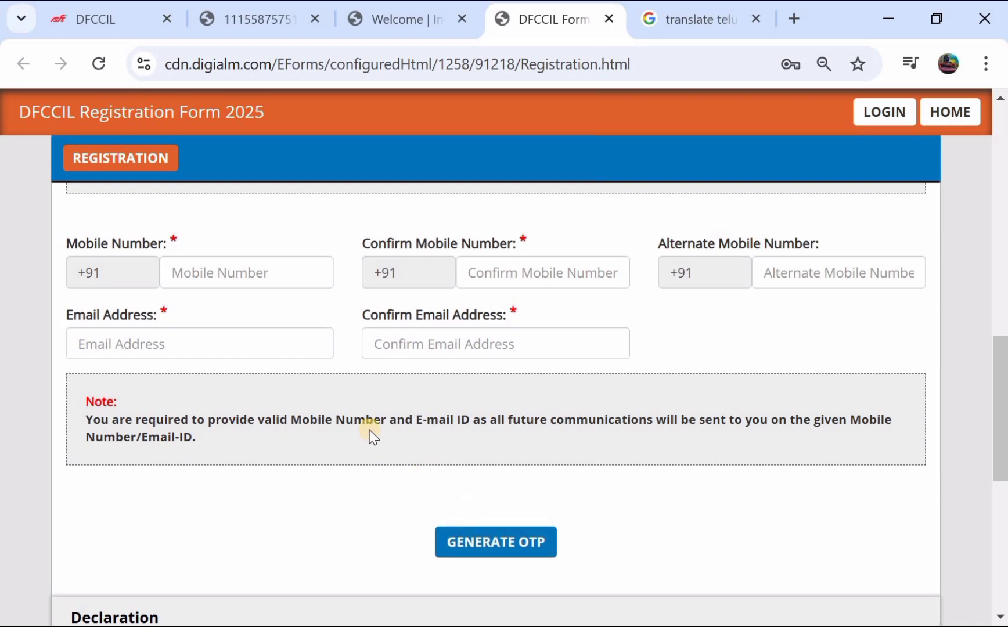
scroll(369, 433, down, 1)
scroll(373, 403, down, 1)
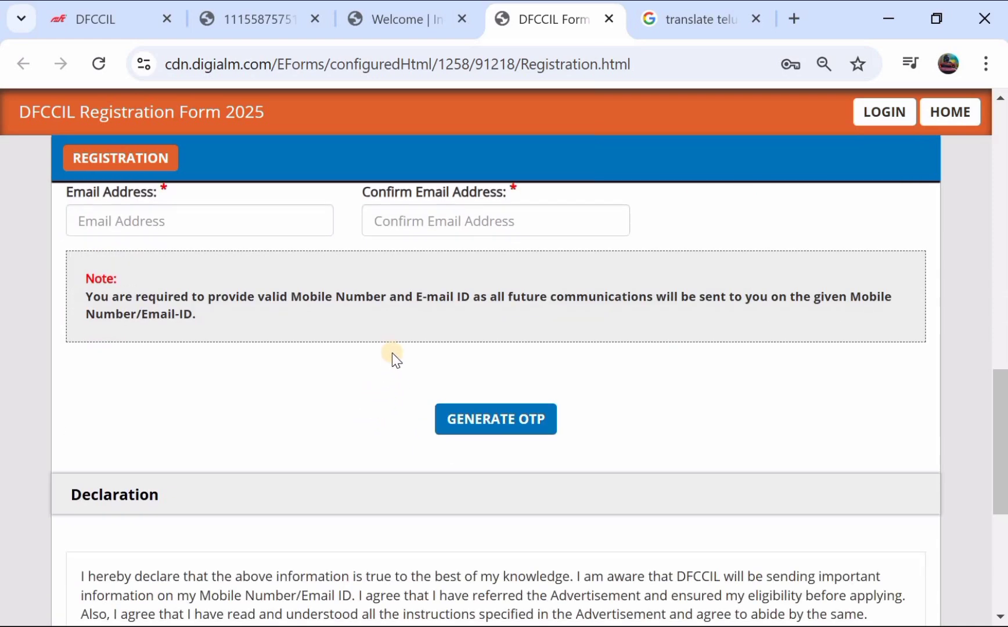
scroll(395, 360, down, 1)
scroll(393, 360, down, 2)
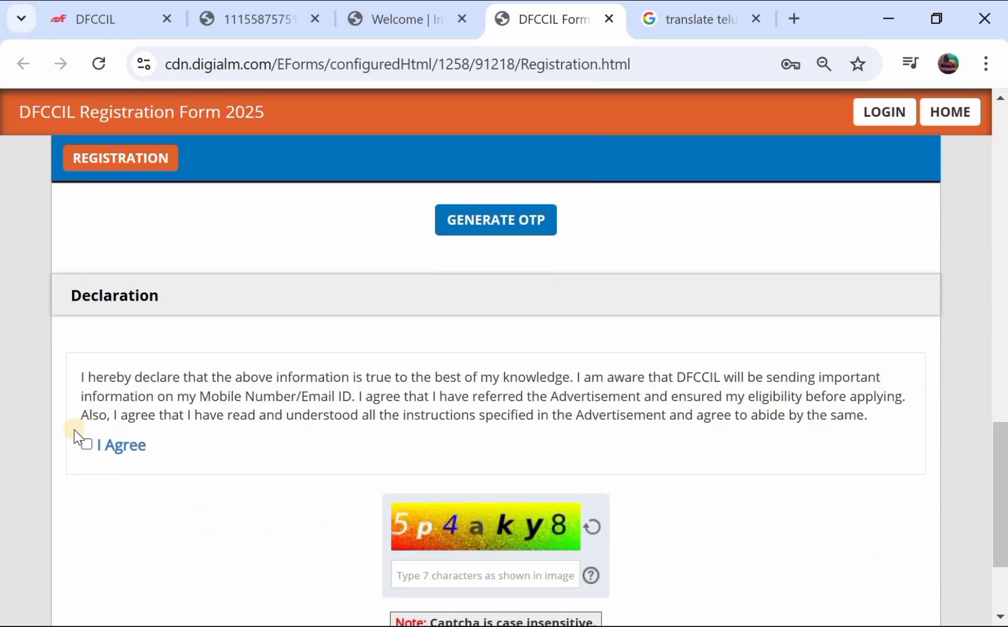
scroll(372, 434, down, 2)
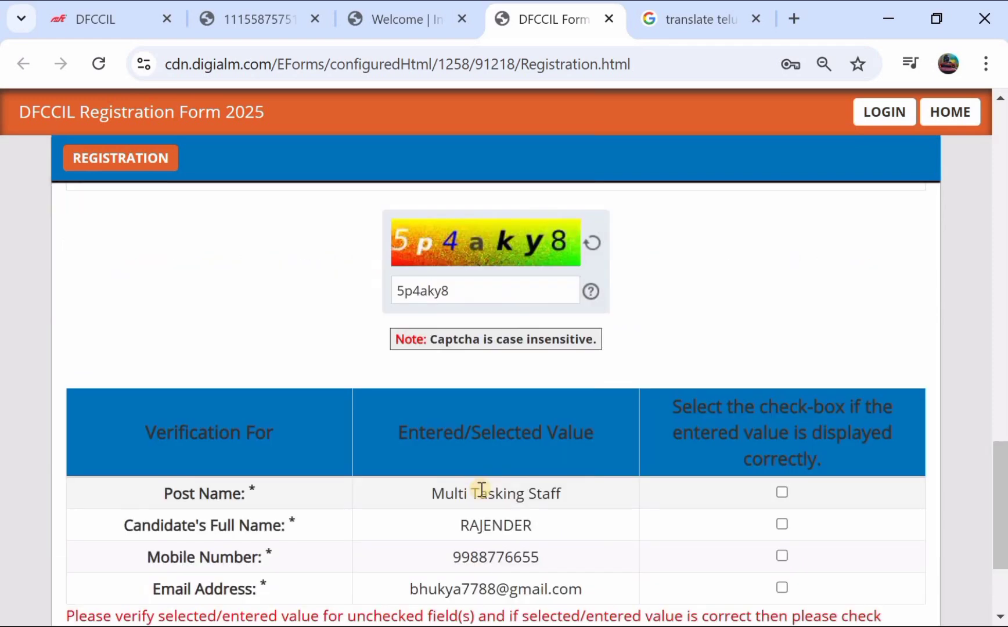
Mark the post name, full name, mobile number and email address as correct in the verification table
scroll(479, 486, down, 1)
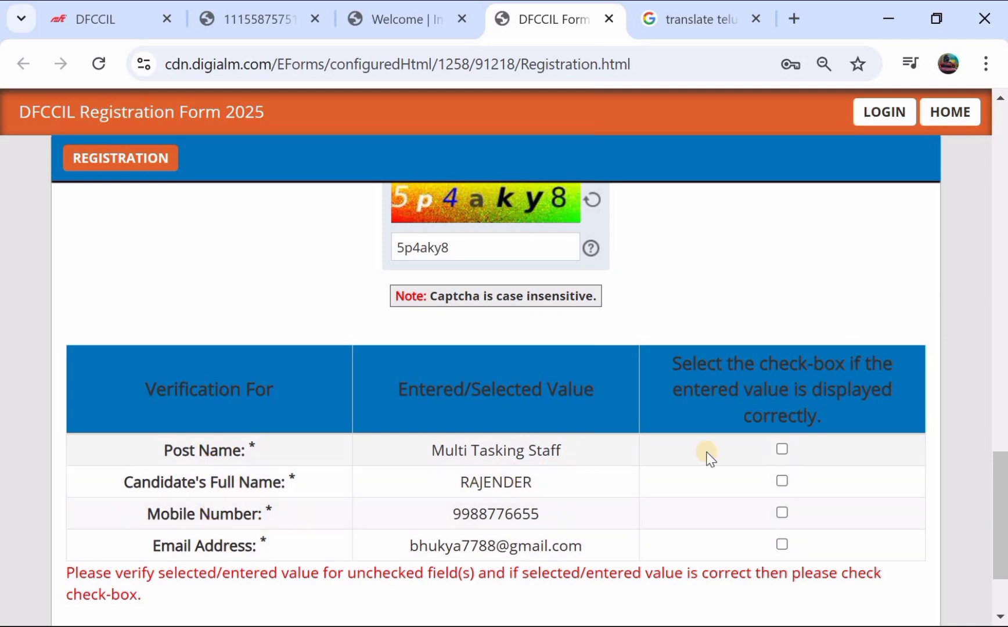
click(784, 451)
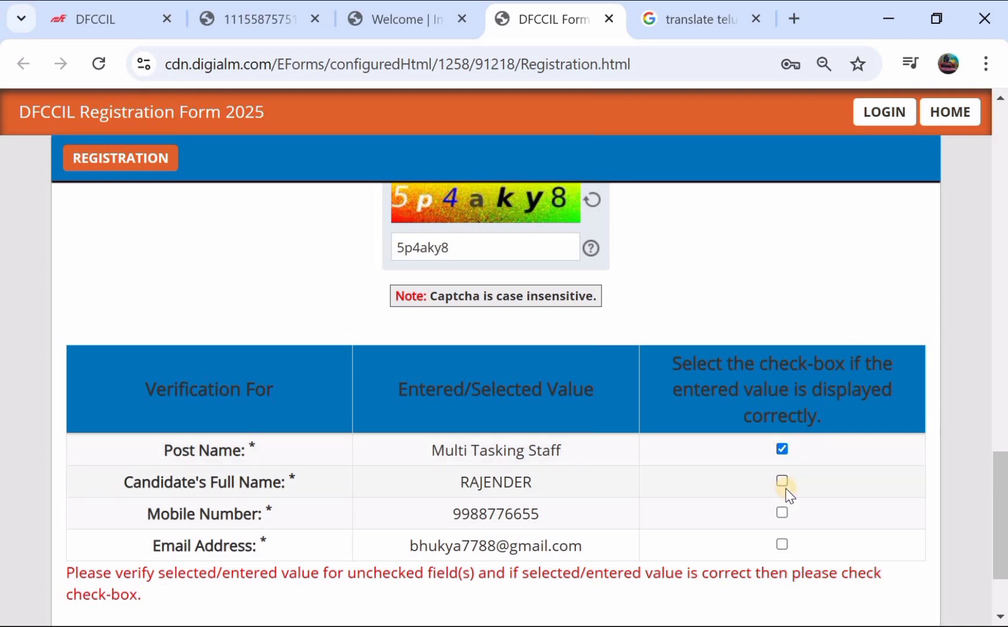
click(783, 482)
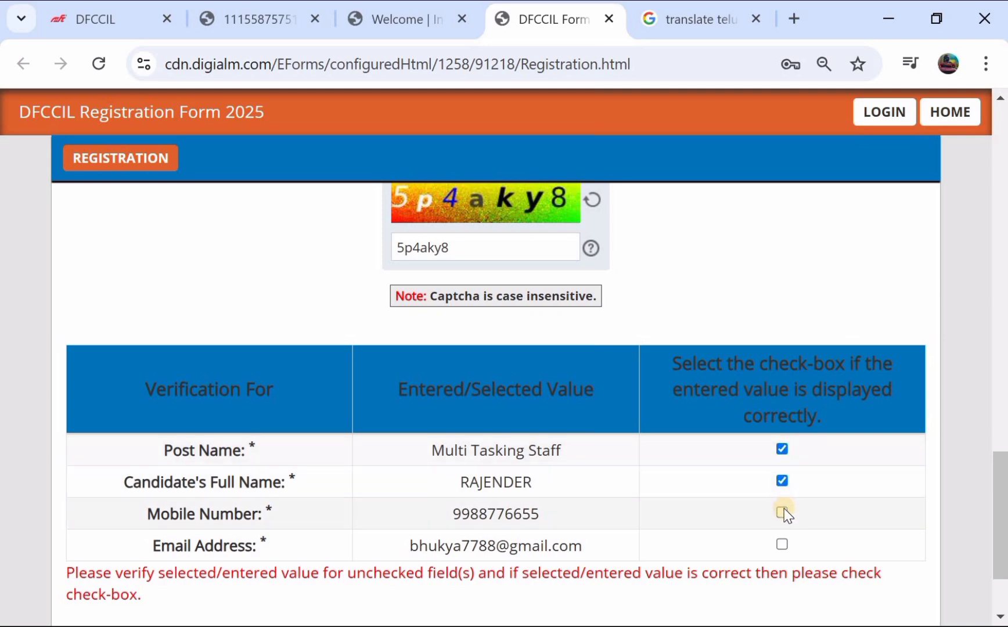
click(782, 512)
click(783, 546)
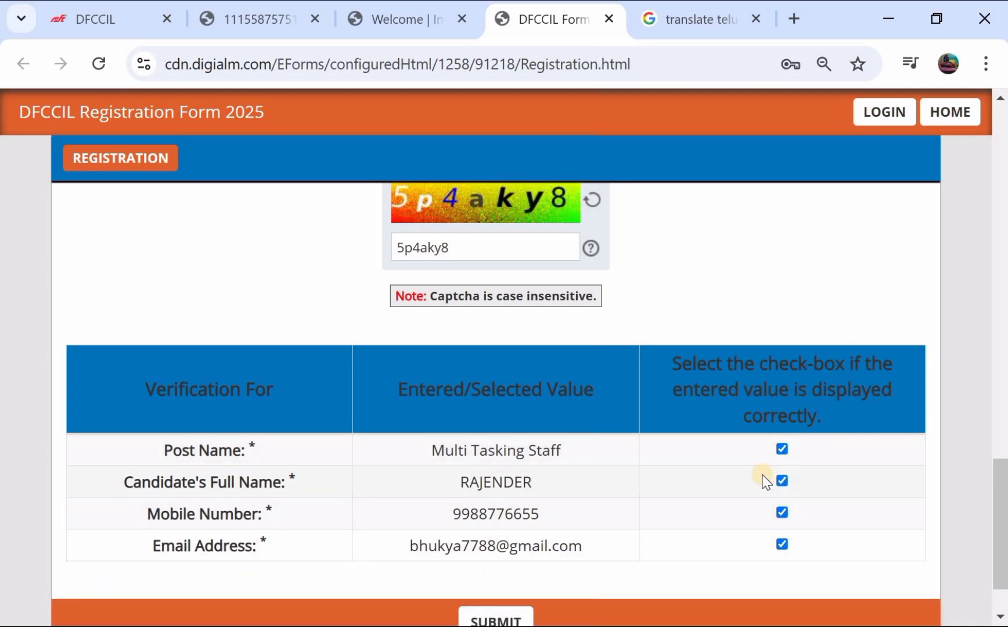
Submit the registration, agreeing to the privacy notice and confirming that the details are final
scroll(762, 478, down, 1)
click(491, 542)
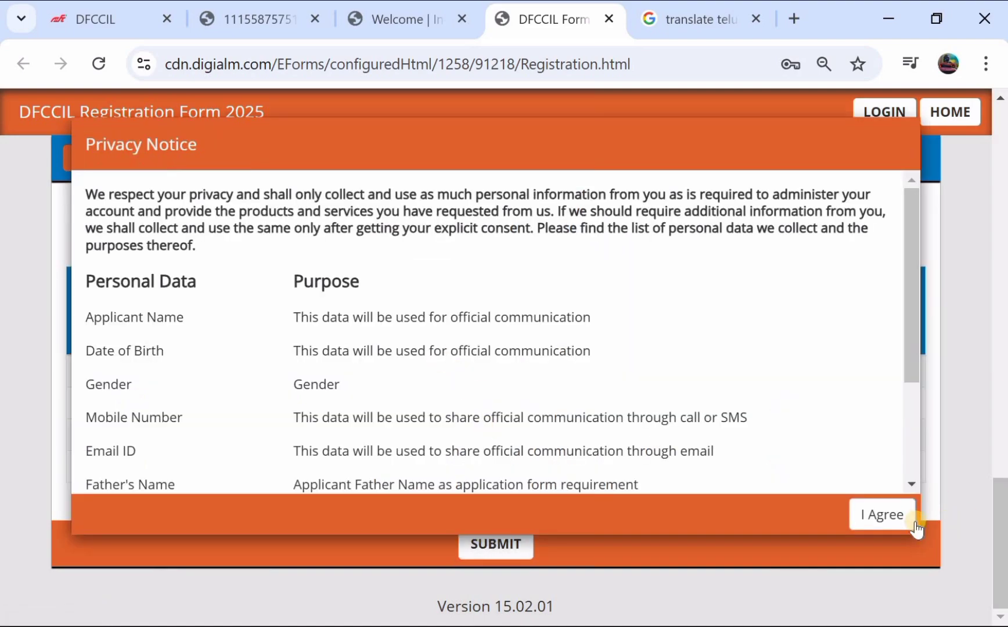
click(894, 517)
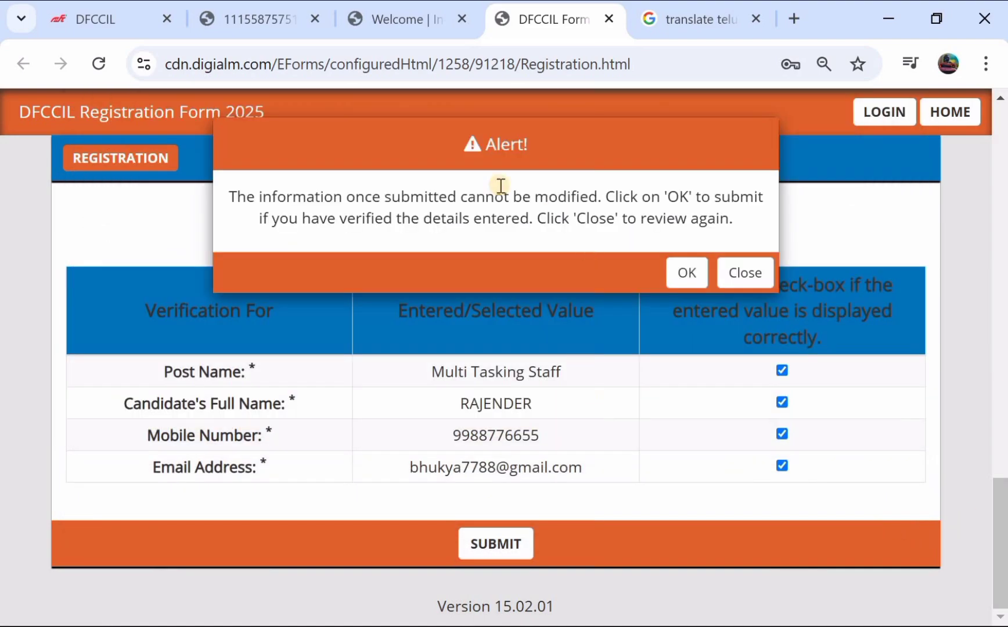
click(687, 275)
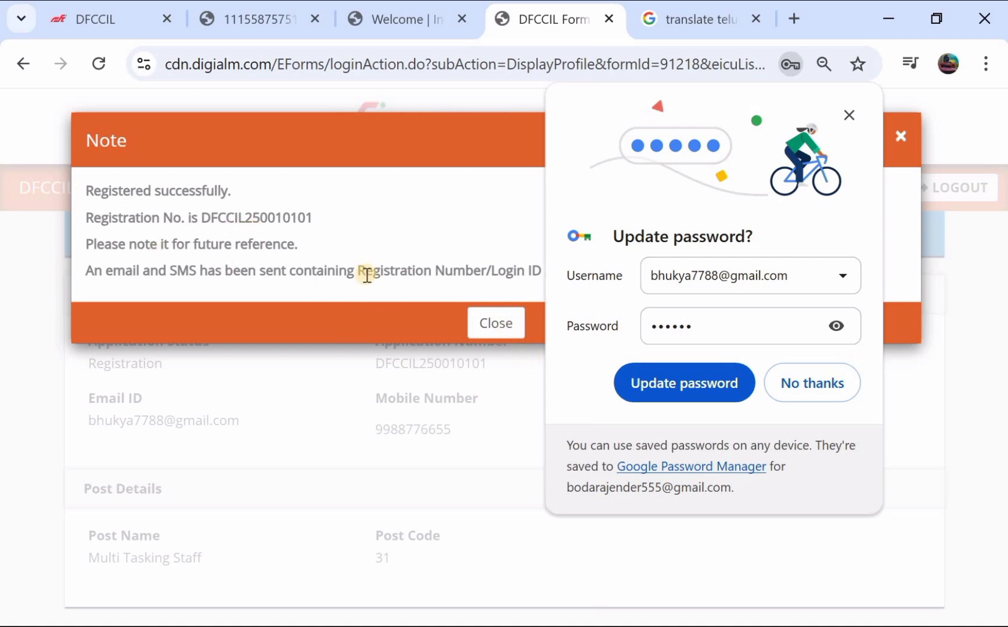
Dismiss the registration note and decline the browser's password update, and review the applicant details
click(505, 331)
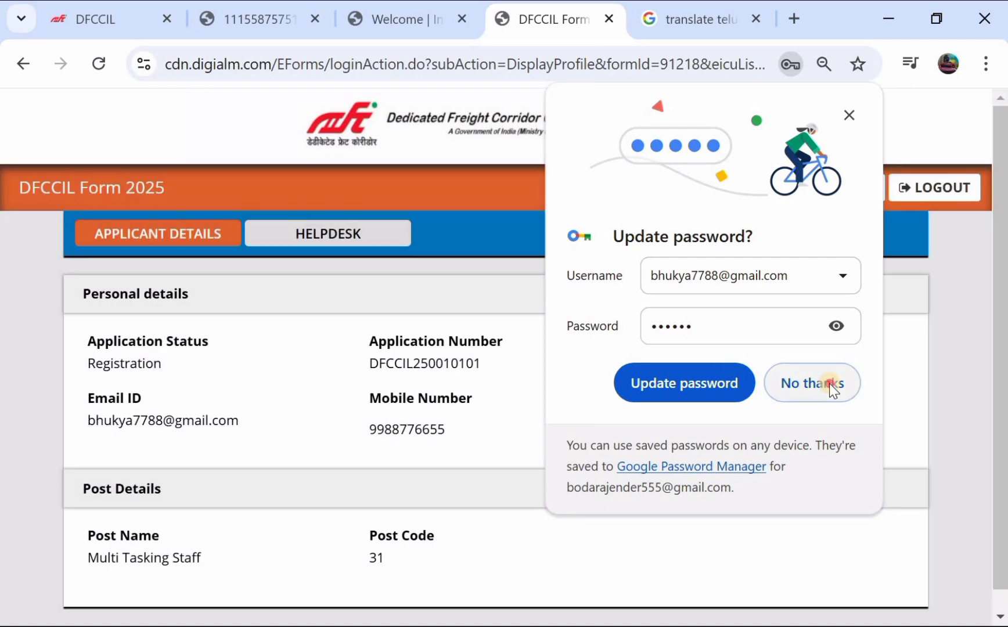
click(830, 385)
scroll(492, 352, down, 1)
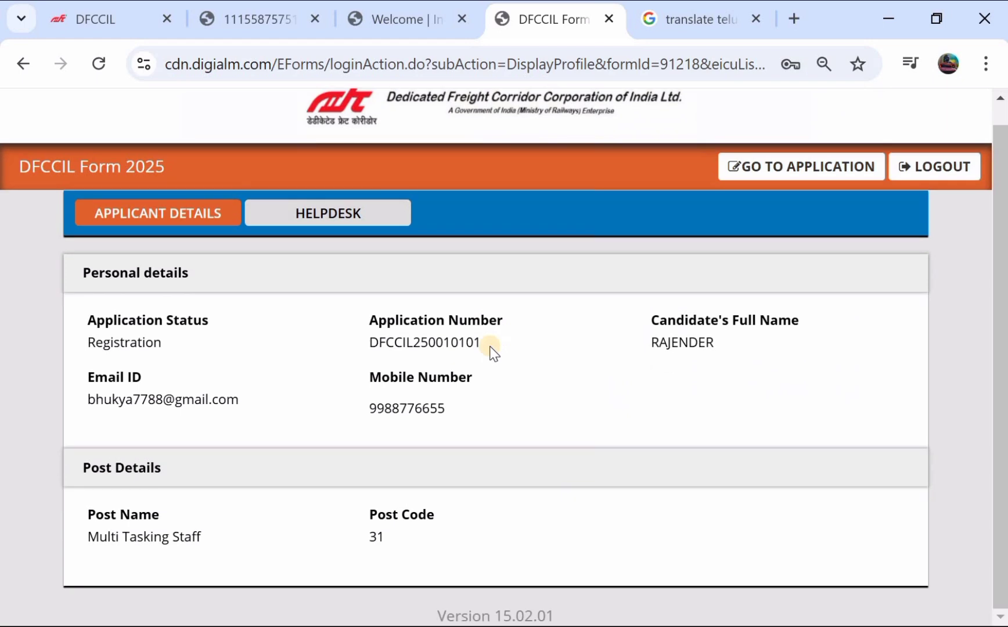
scroll(491, 348, up, 1)
scroll(491, 348, down, 1)
scroll(624, 379, up, 1)
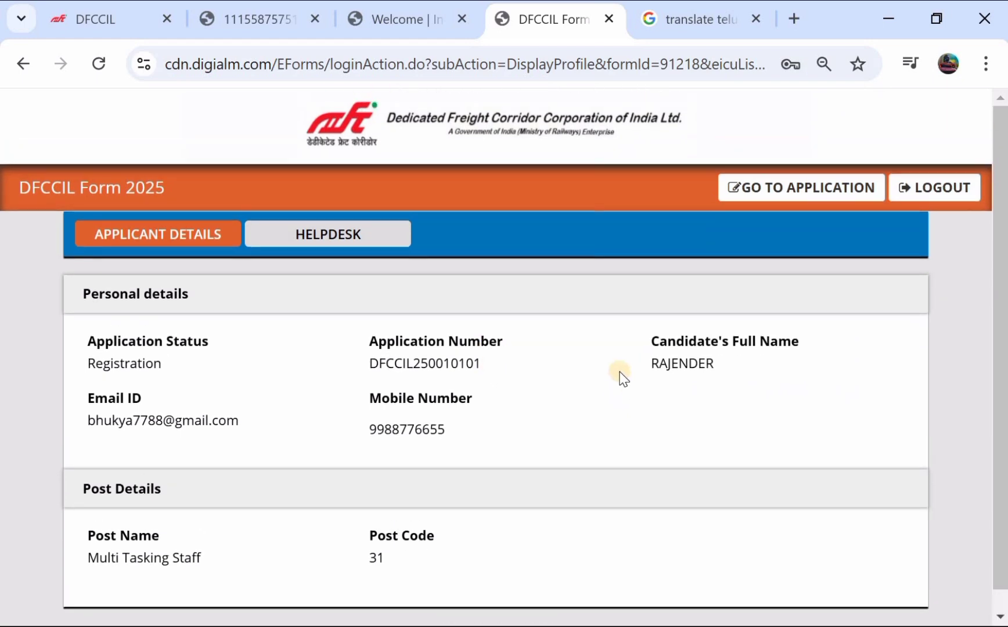
Go to the application form and set the gender to Male under Post Applied Details
click(800, 189)
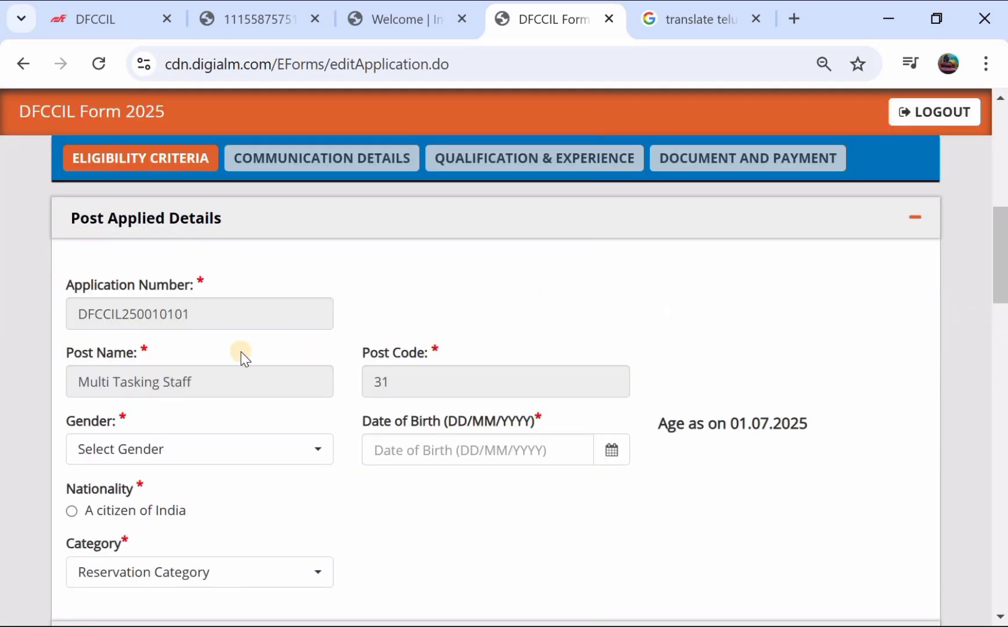
scroll(244, 358, down, 1)
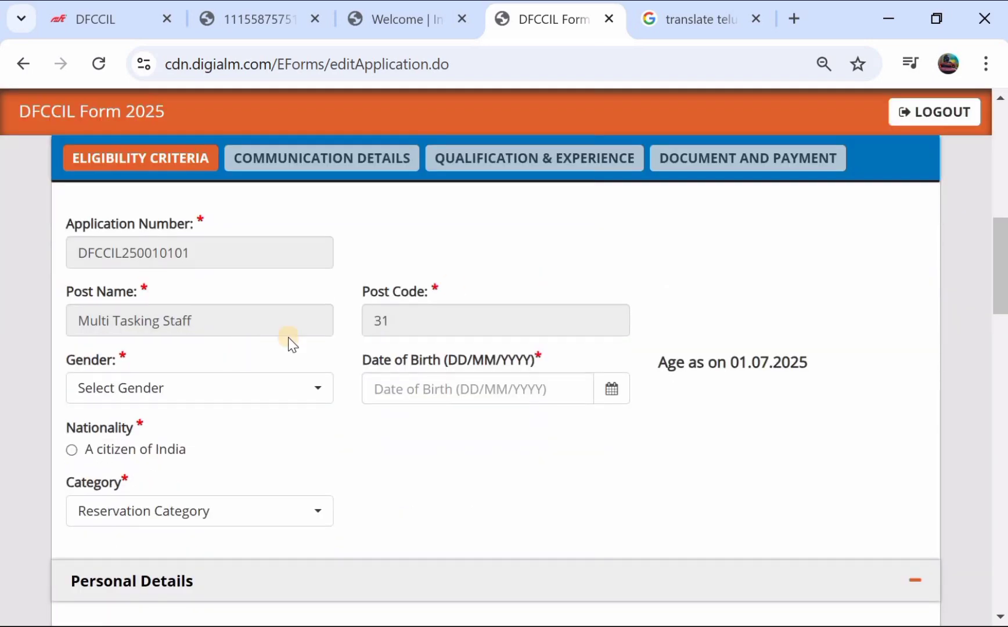
click(179, 408)
click(157, 484)
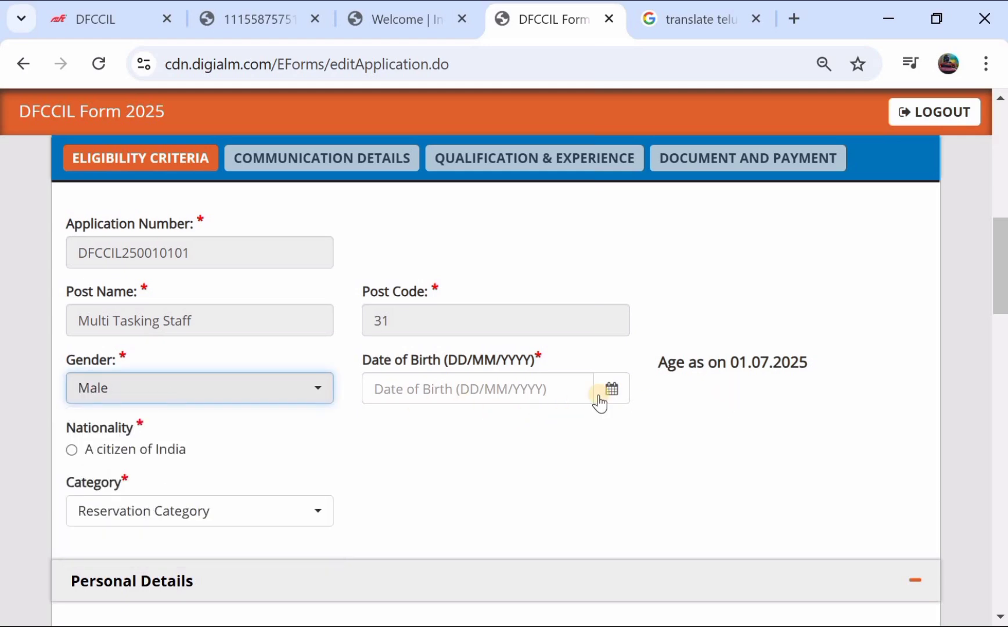
Set the nationality to a citizen of India and the category to OBC (NCL)
scroll(115, 371, down, 1)
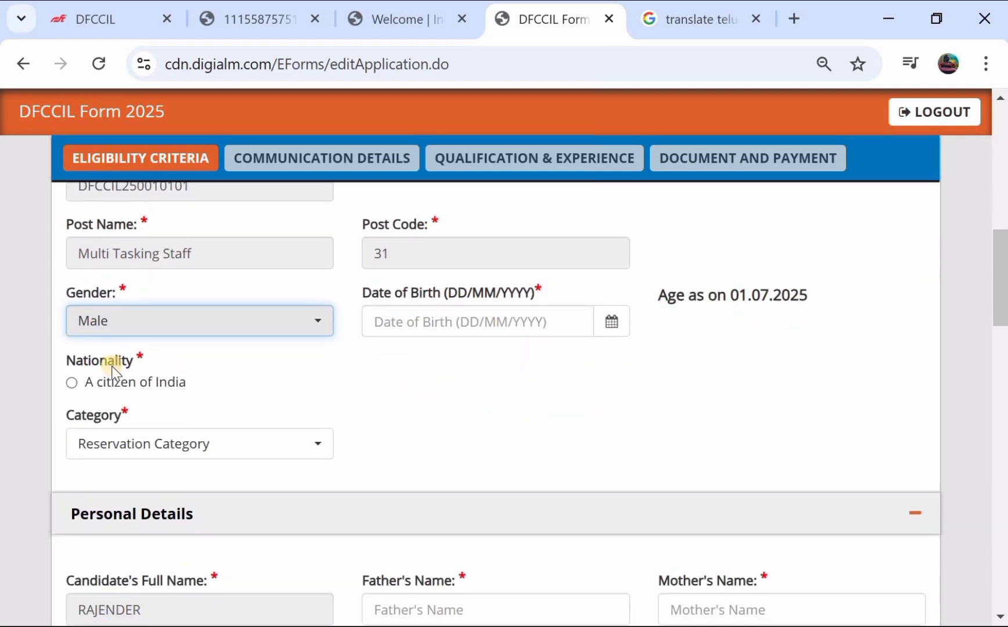
click(71, 382)
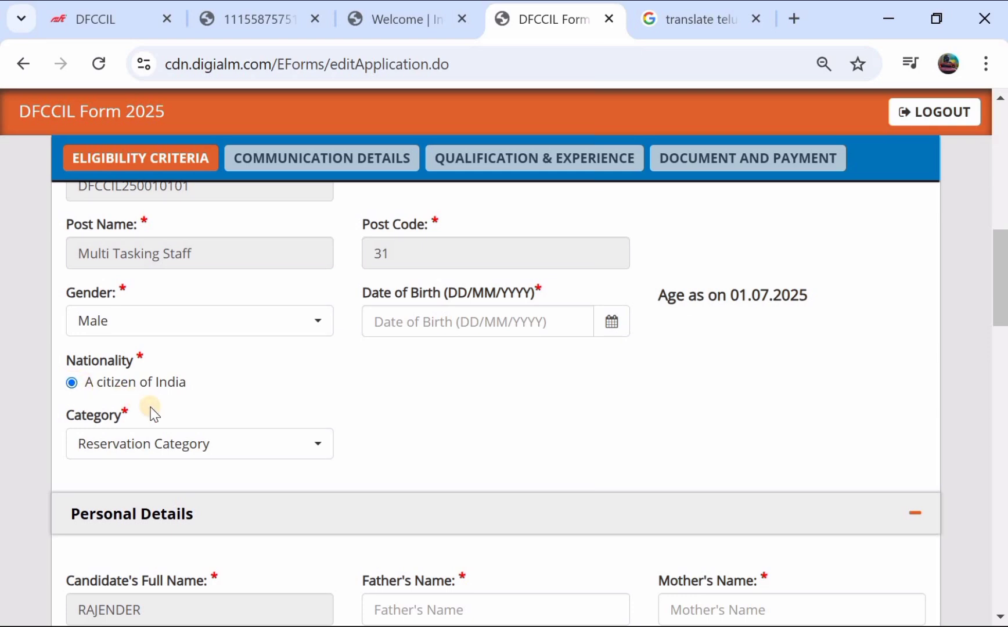
scroll(150, 410, down, 2)
click(238, 337)
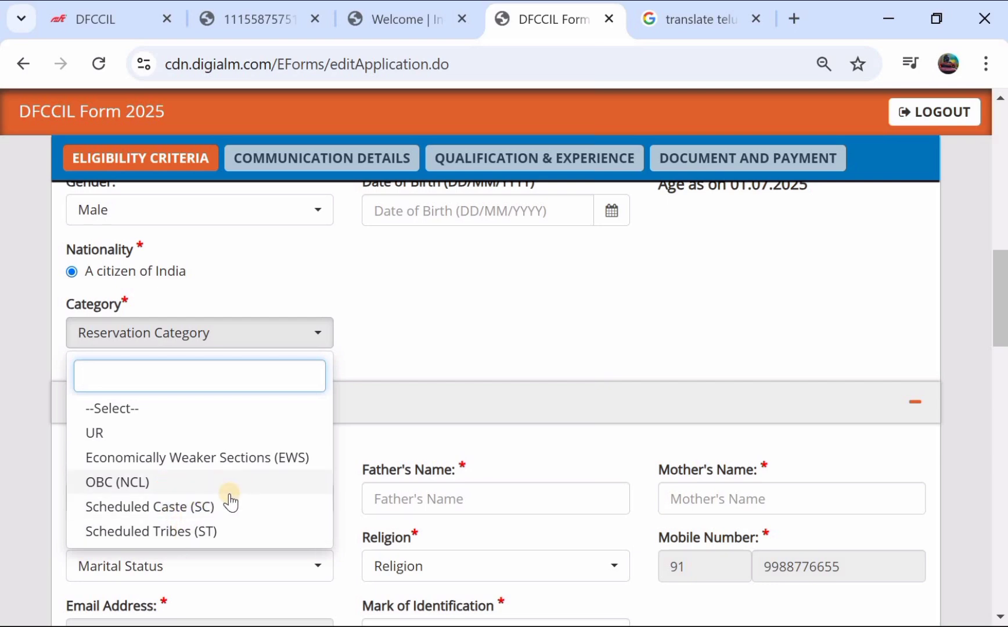
click(187, 481)
Set the marital status to Unmarried and the religion to Hinduism under Personal Details
scroll(236, 475, down, 1)
scroll(236, 475, down, 3)
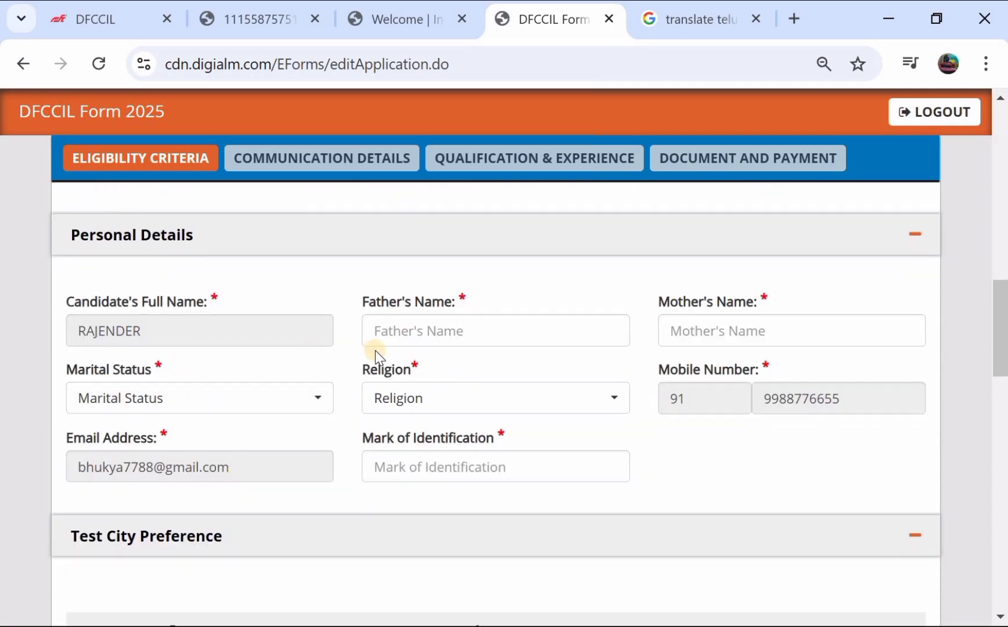
scroll(376, 353, up, 3)
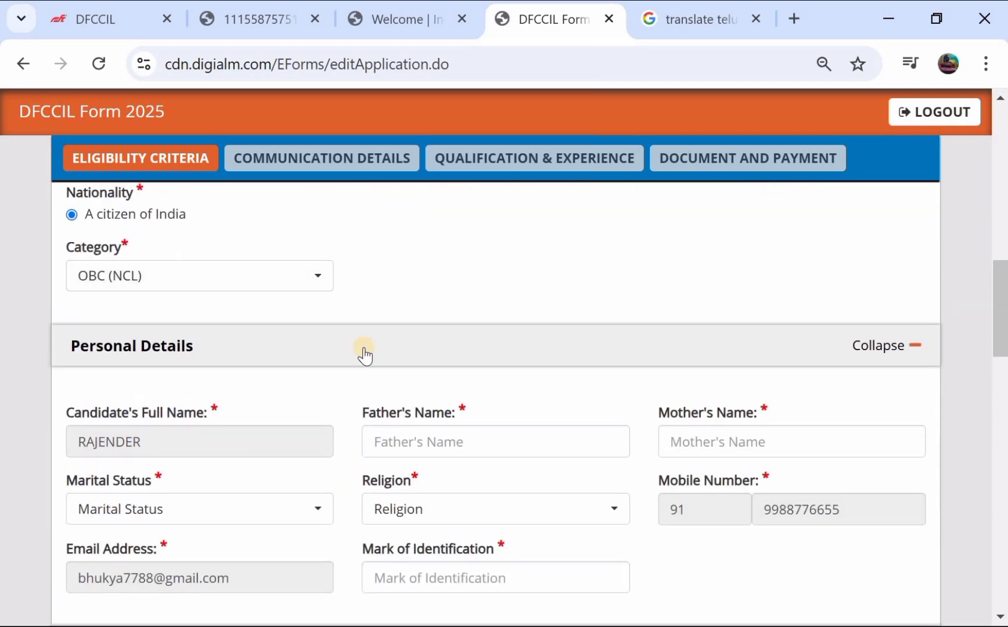
scroll(315, 349, down, 2)
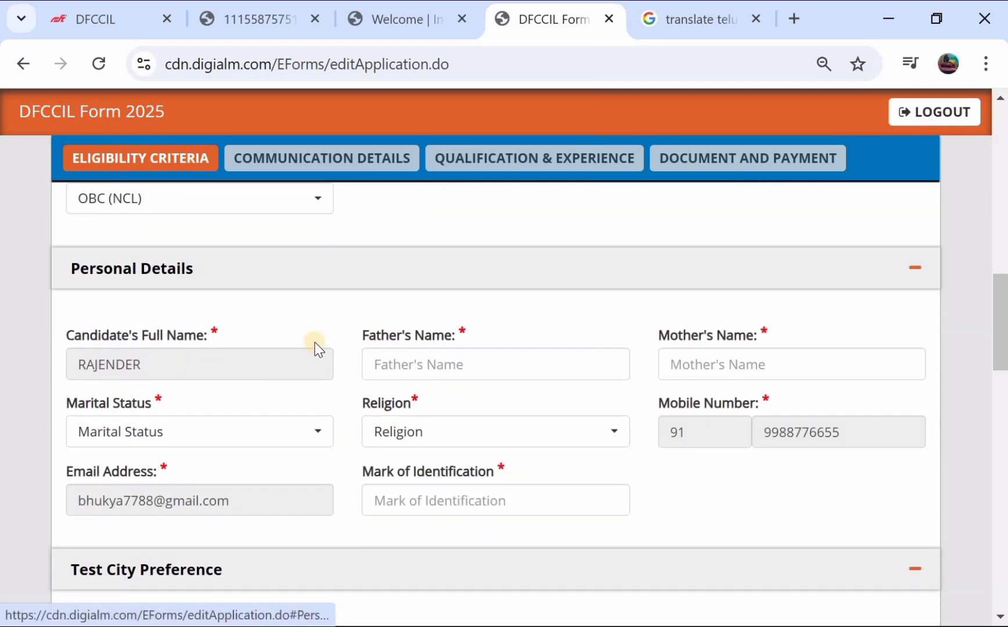
click(458, 368)
click(700, 371)
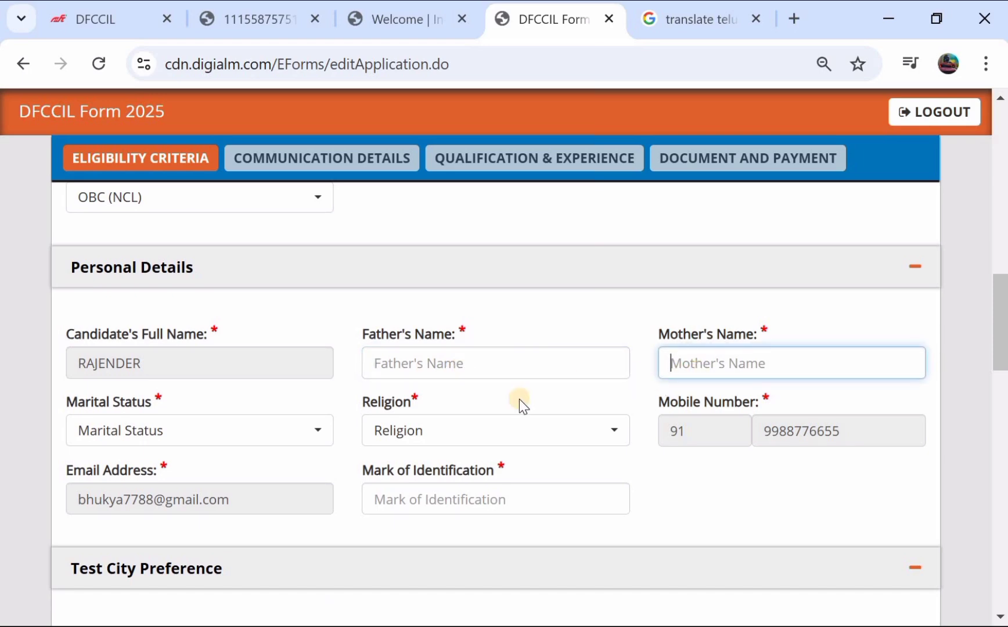
click(206, 436)
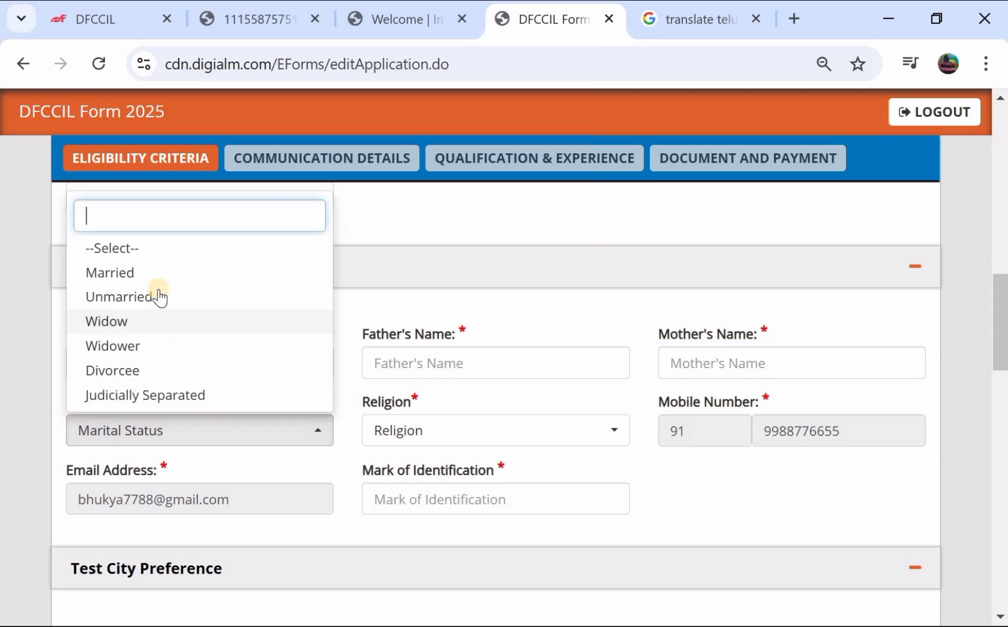
click(158, 297)
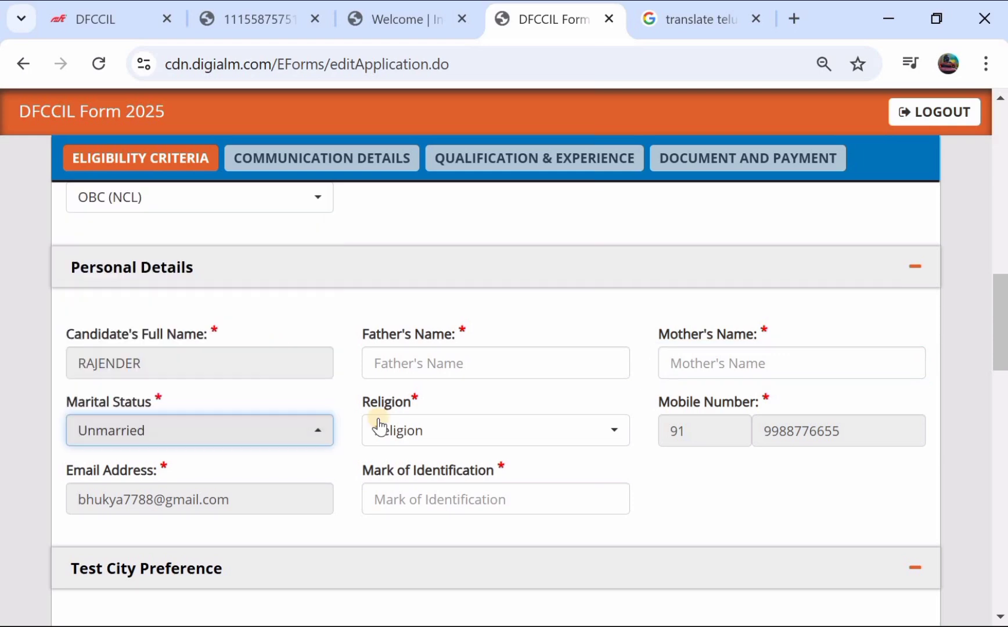
click(406, 431)
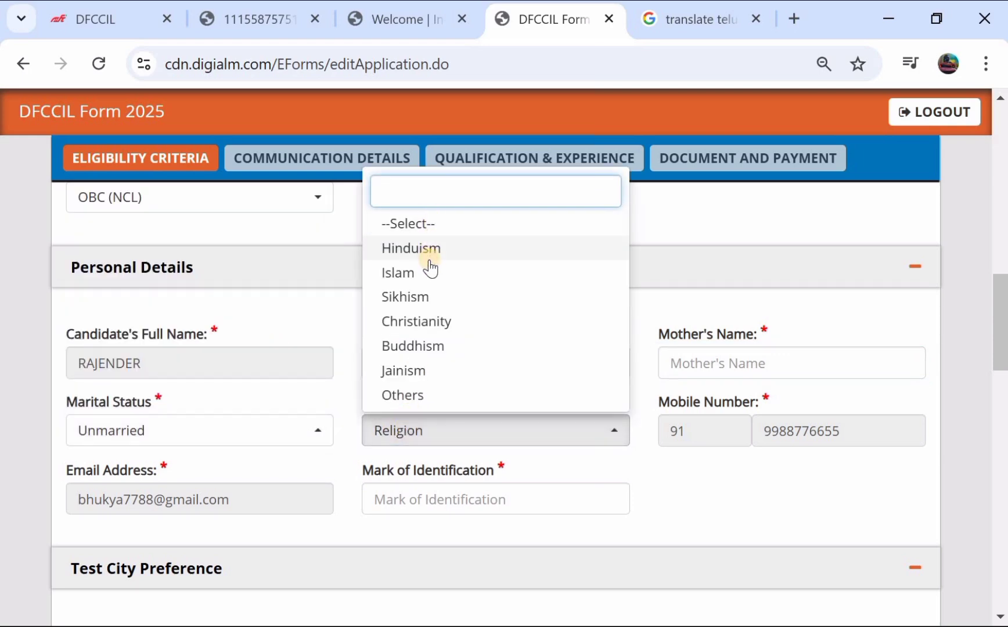
click(429, 251)
Set the first preferred test state and city for the 1st stage CBT to Telangana and Hyderabad
scroll(450, 443, down, 2)
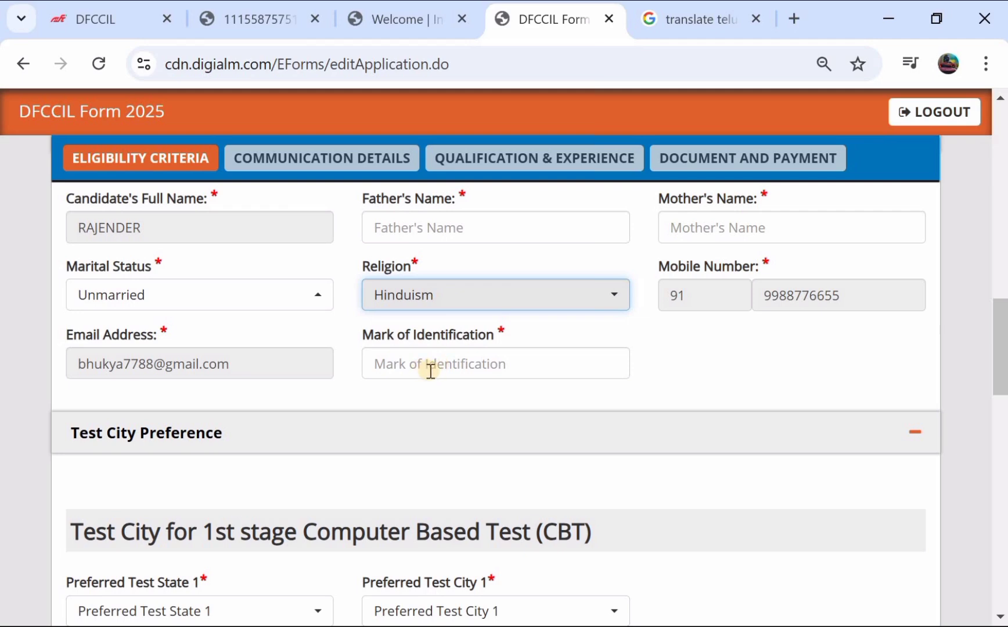
scroll(441, 371, down, 2)
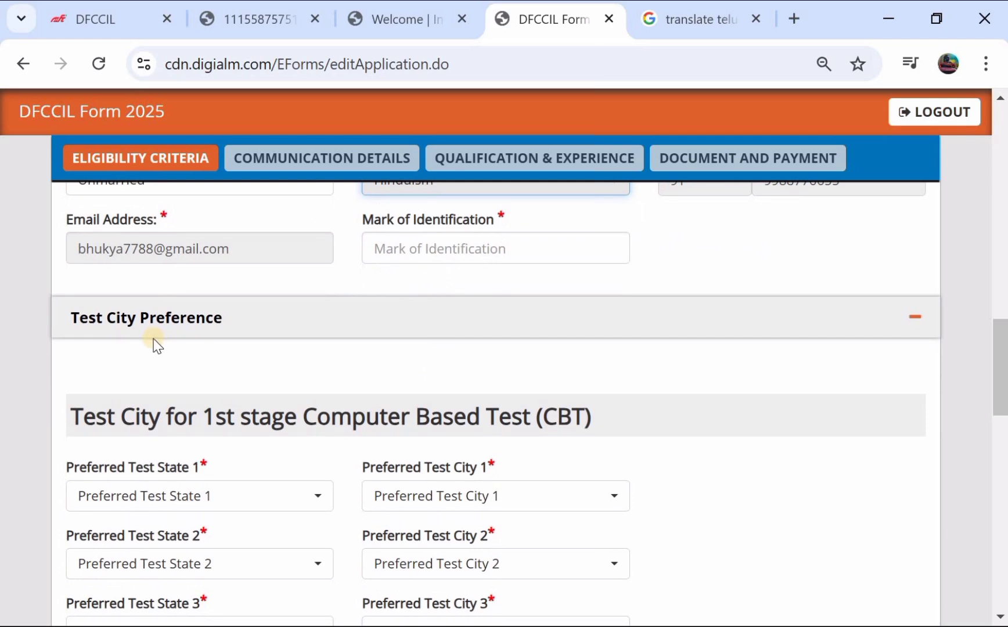
scroll(155, 345, down, 3)
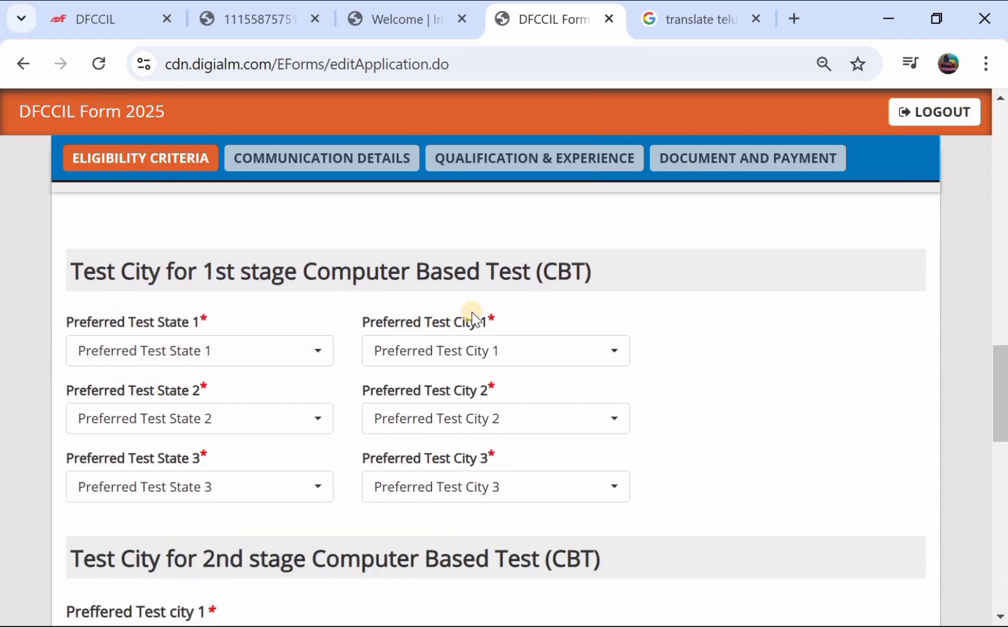
click(189, 351)
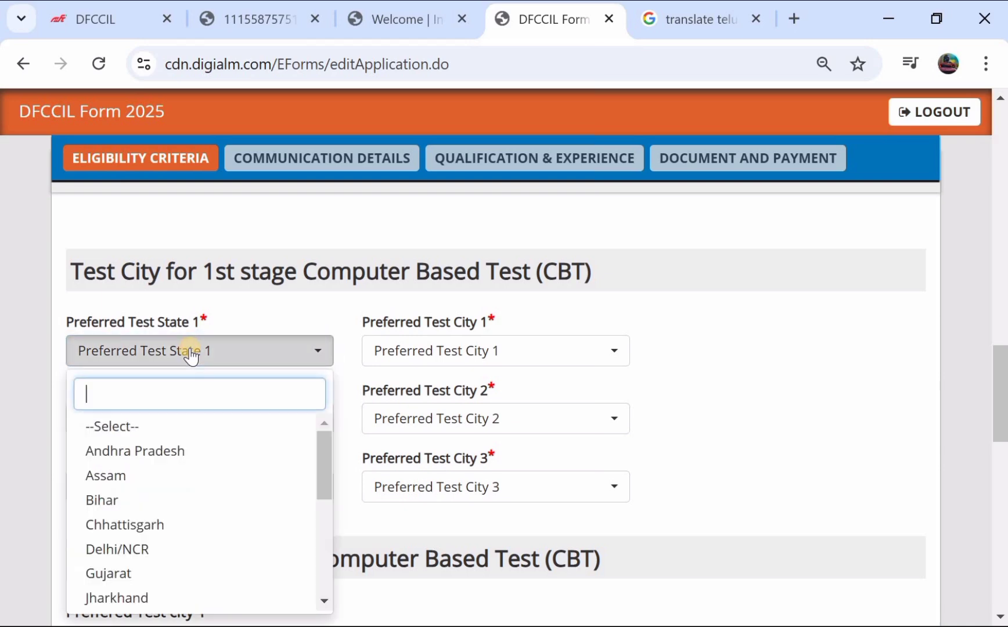
scroll(160, 495, down, 5)
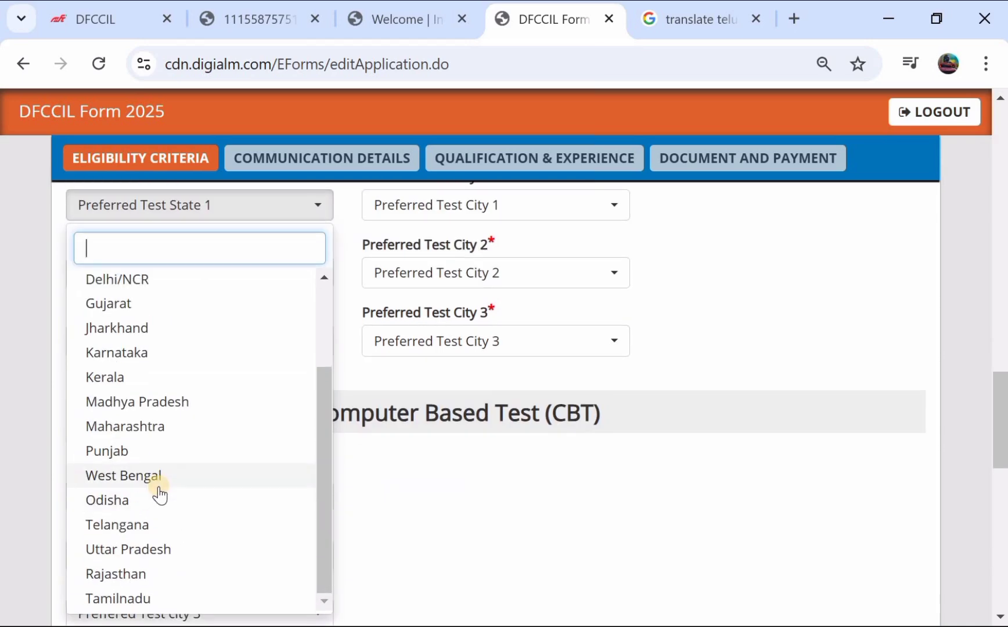
click(149, 523)
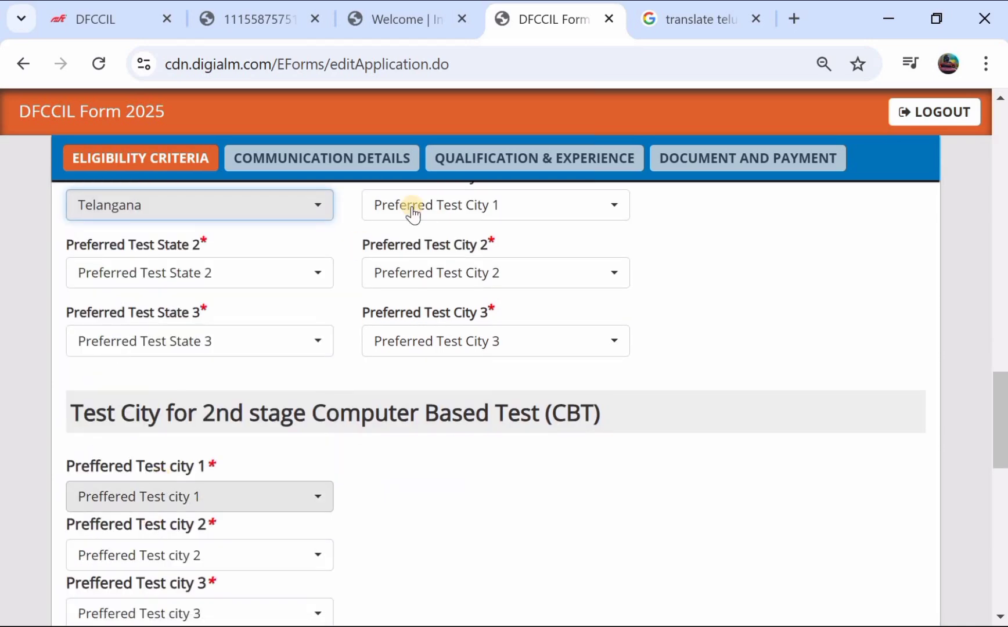
scroll(427, 203, up, 1)
click(431, 284)
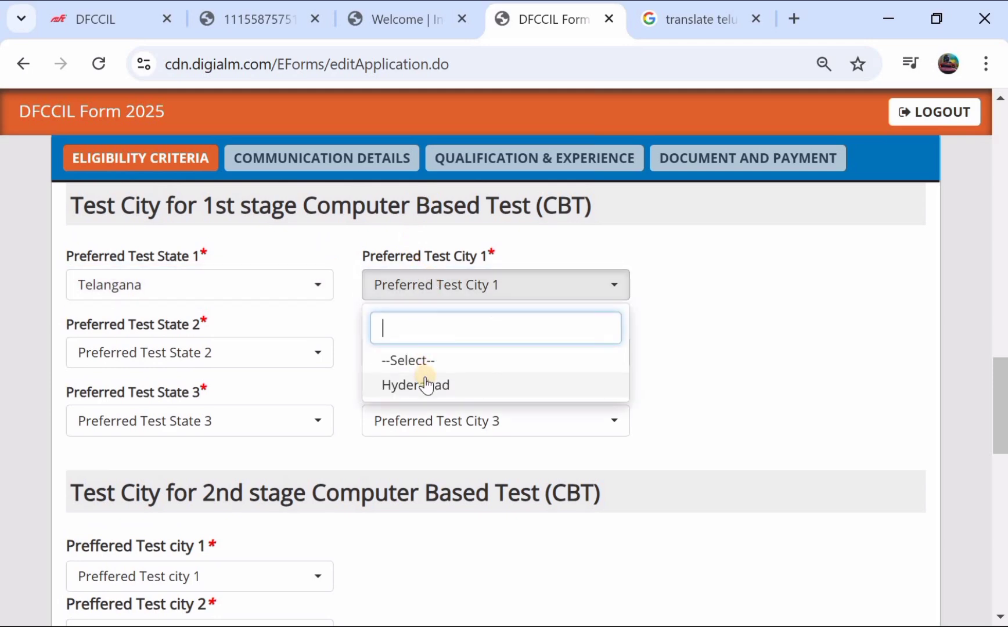
click(426, 383)
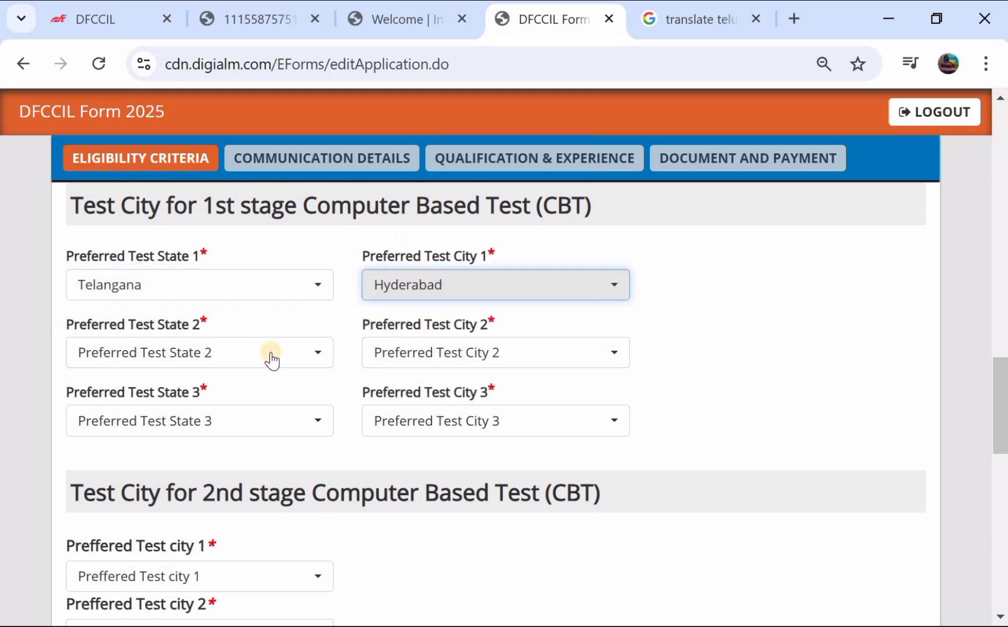
Set the second preferred test state and city for the 1st stage CBT to Andhra Pradesh and Visakhapatnam
click(252, 359)
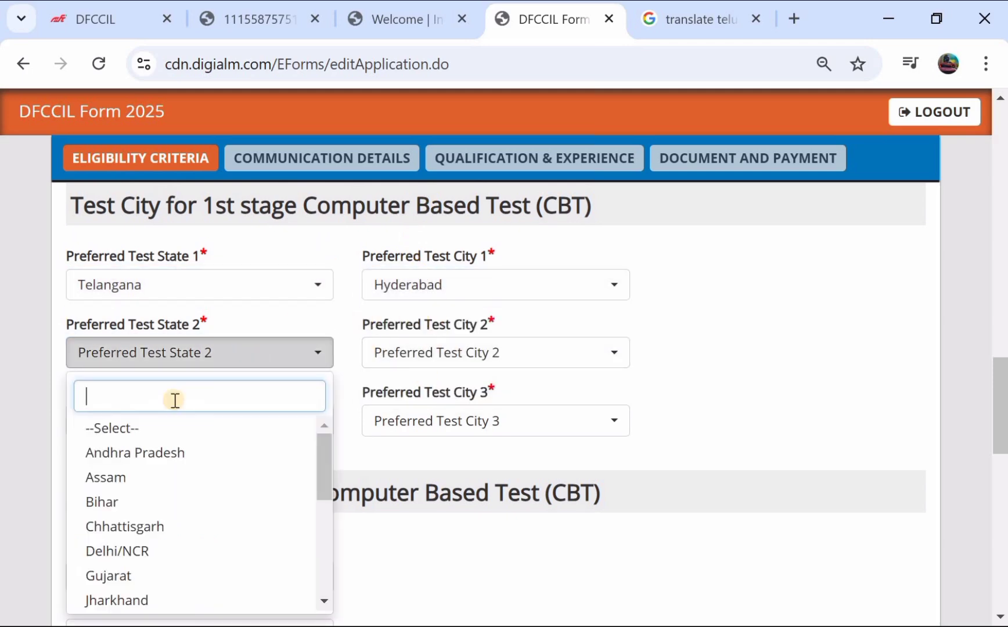
click(170, 453)
click(406, 353)
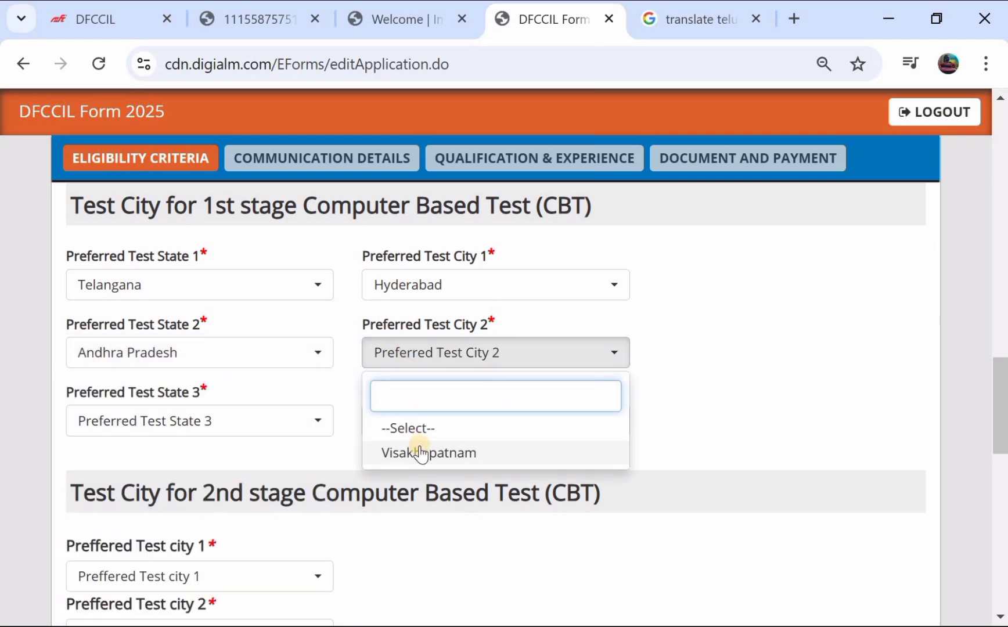
click(375, 450)
Set the third preferred test state and city for the 1st stage CBT to Kerala and Thiruvananthapuram
click(195, 437)
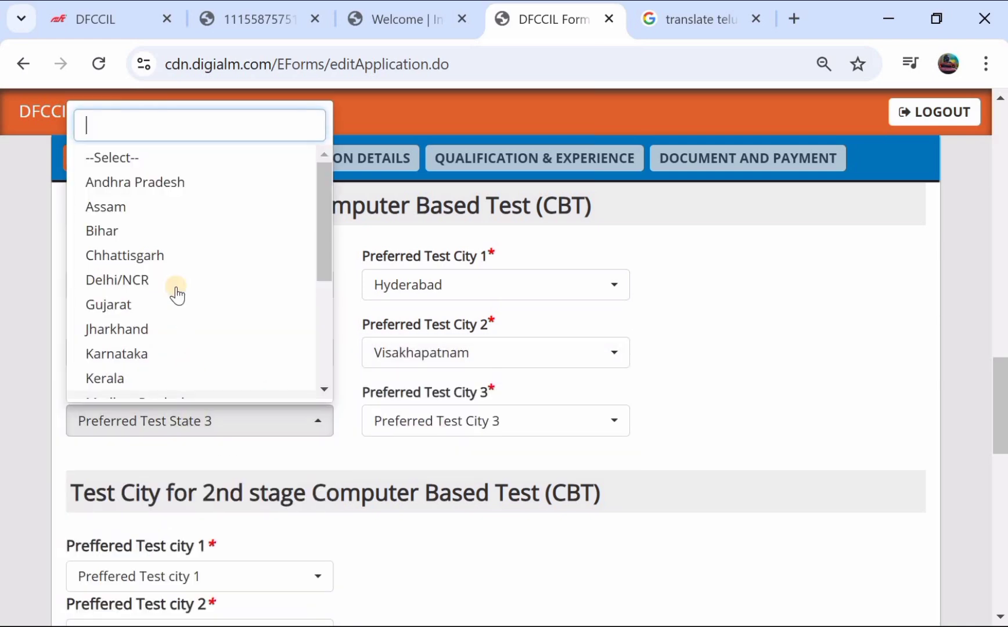
click(177, 378)
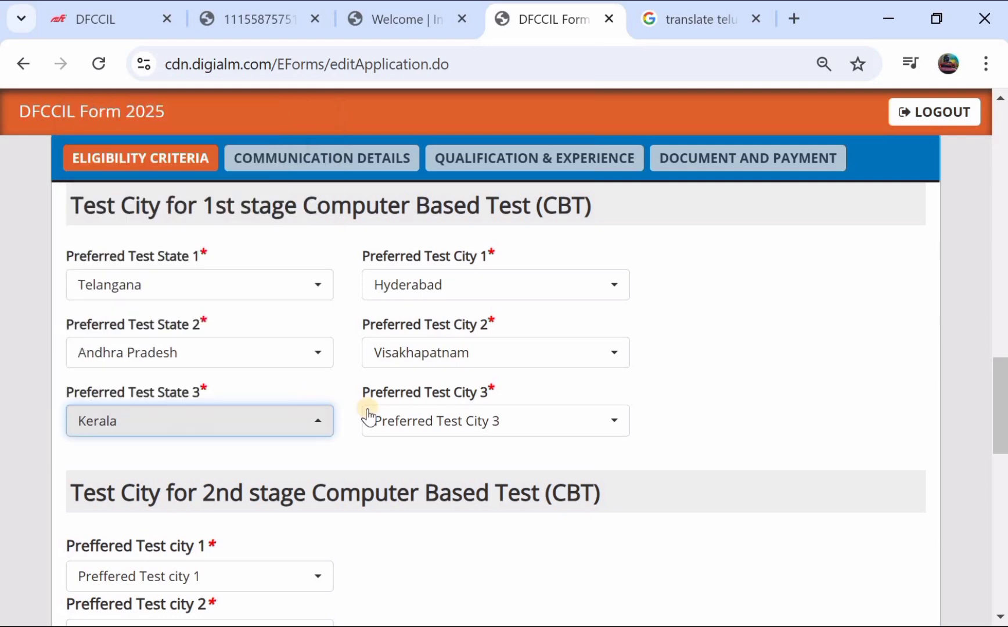
click(391, 421)
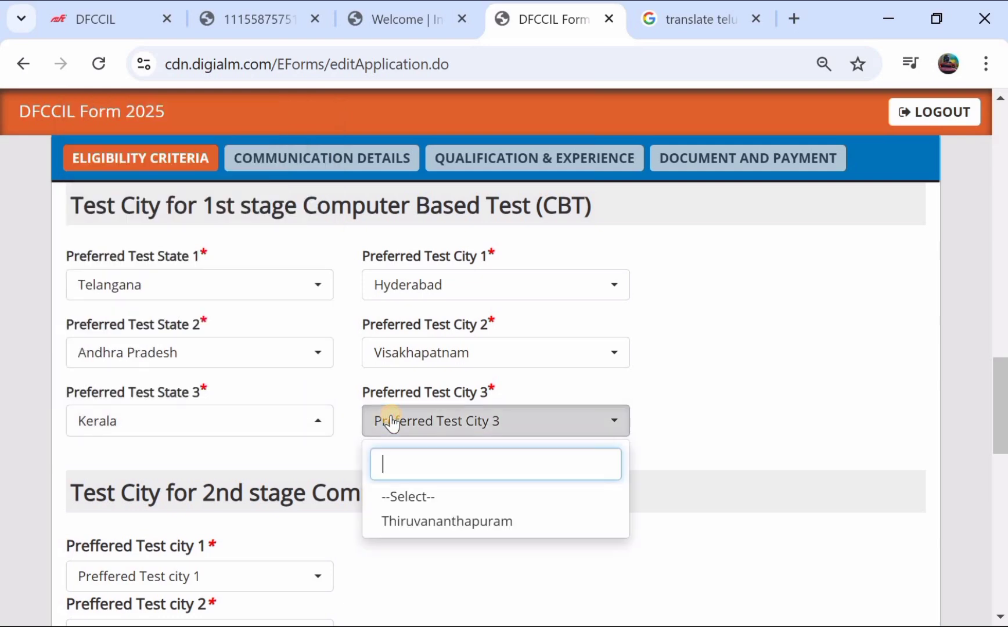
click(417, 524)
Set the preferred test cities for the 2nd stage CBT to Delhi/NCR, Kolkata and Chennai, in that order
scroll(305, 462, down, 2)
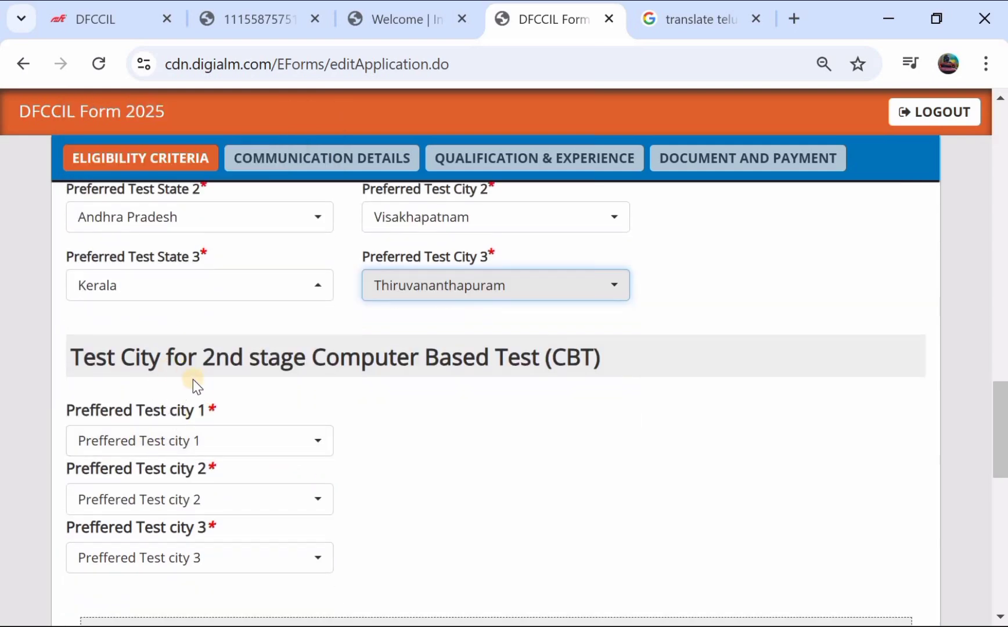
click(243, 452)
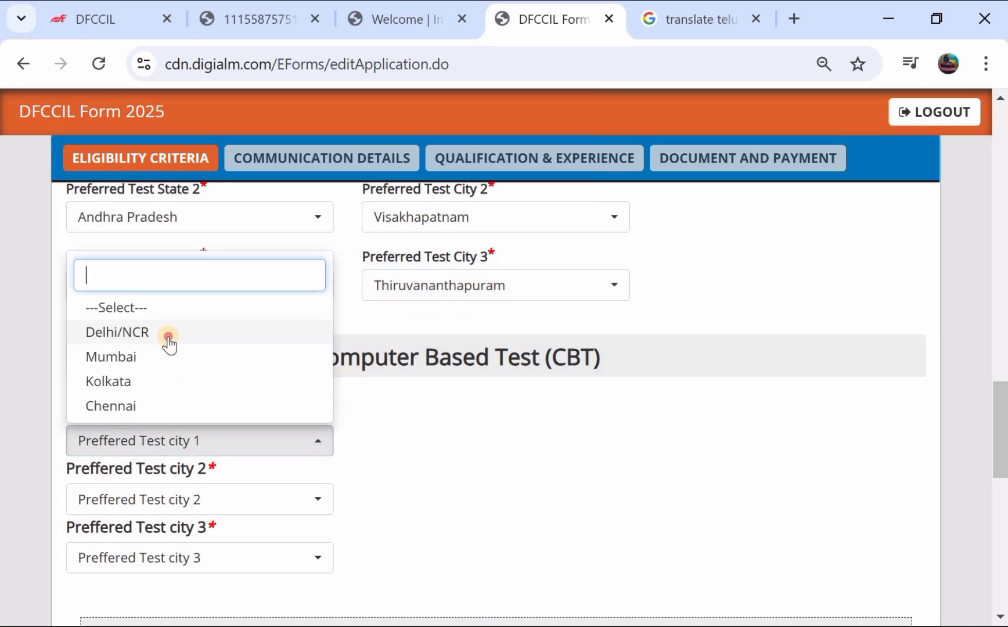
click(168, 337)
click(189, 499)
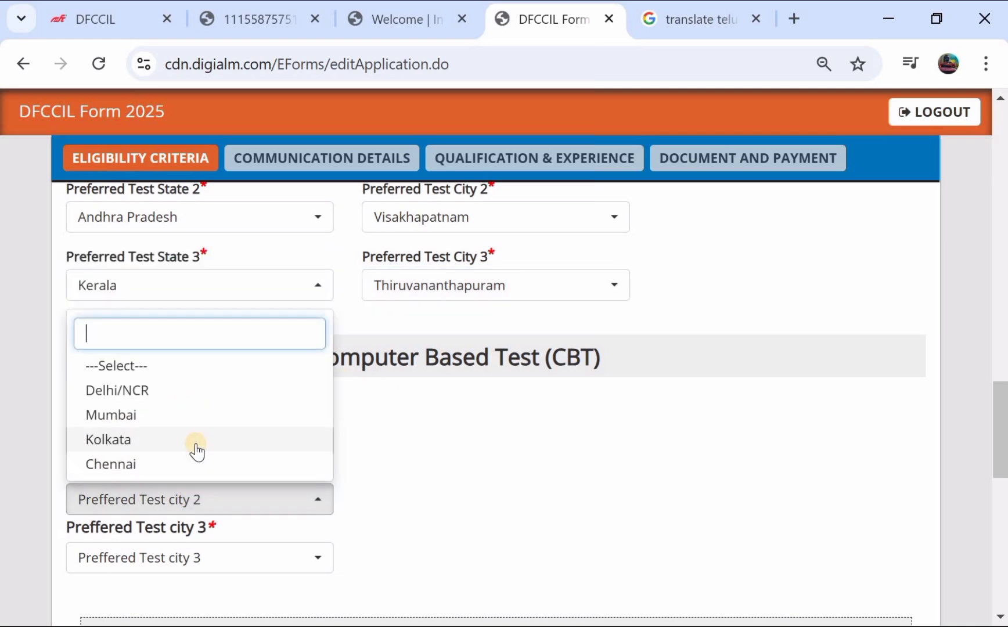
click(196, 446)
click(202, 566)
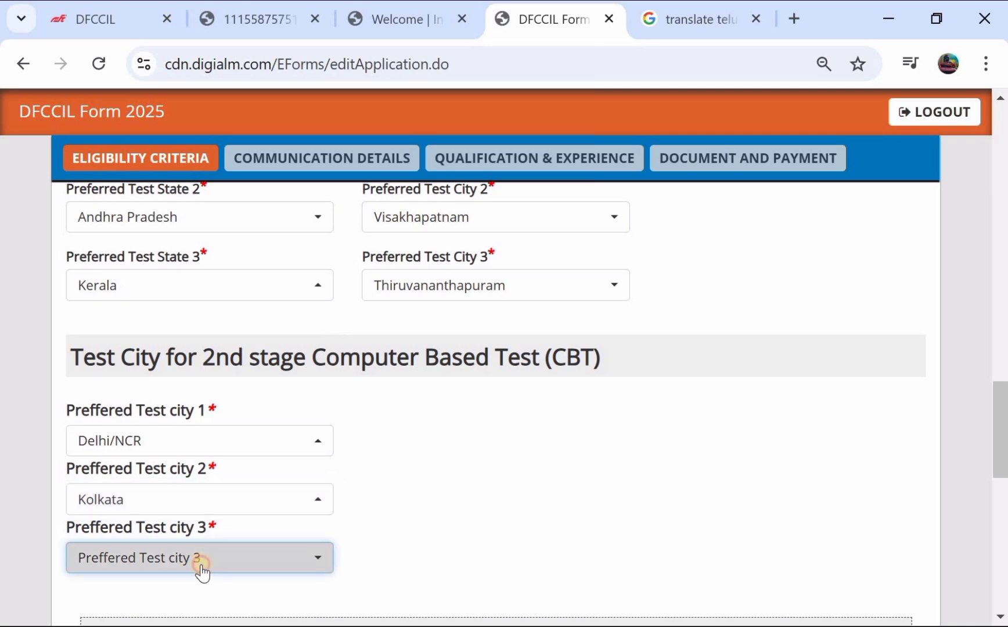
click(201, 523)
Answer No to both the PwBD question and the Ex-Servicemen question
scroll(198, 517, down, 7)
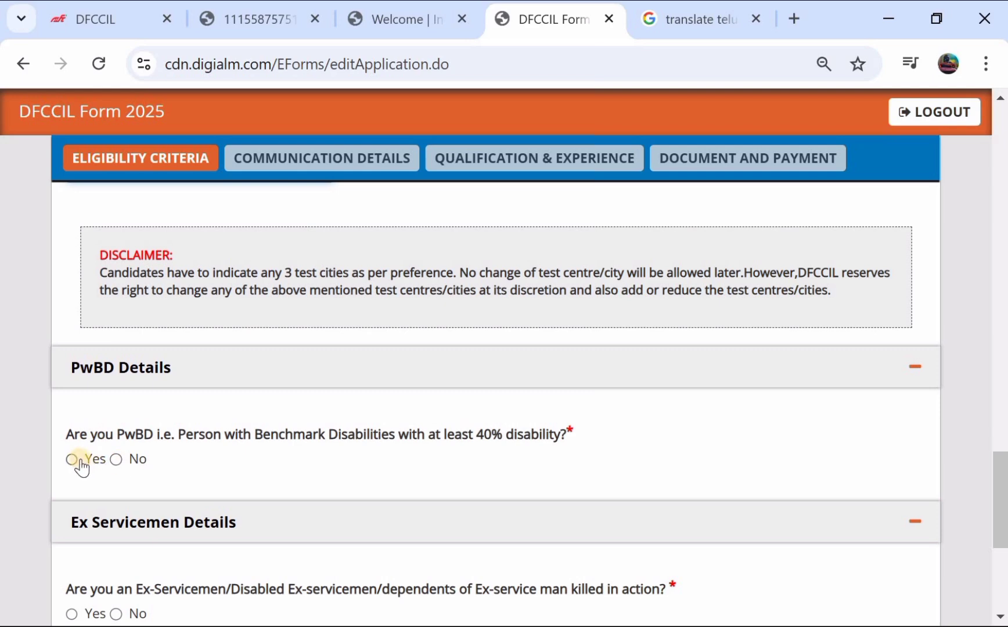
click(115, 459)
scroll(110, 465, down, 1)
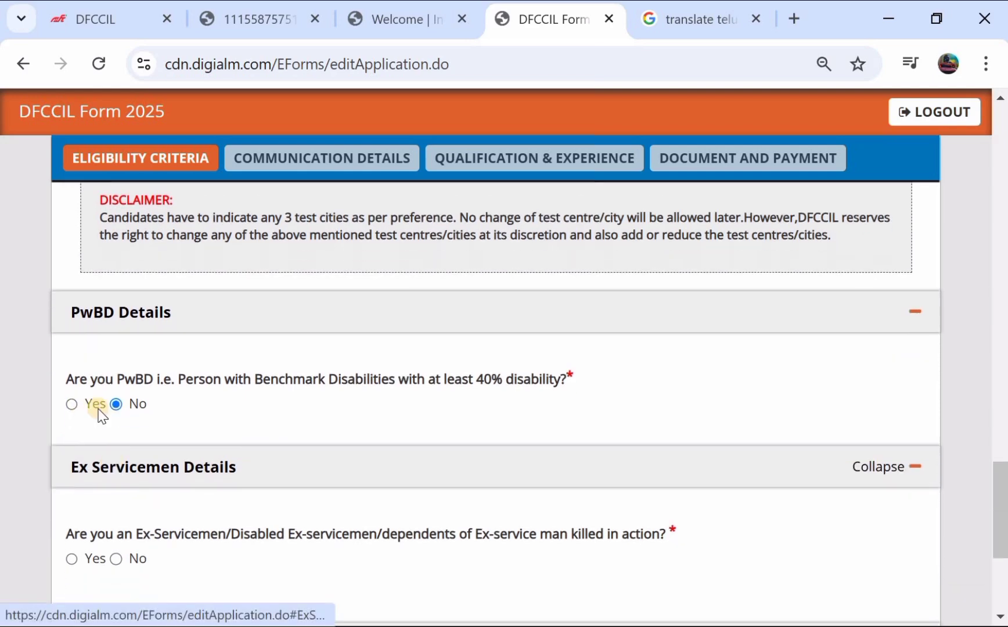
scroll(285, 401, down, 2)
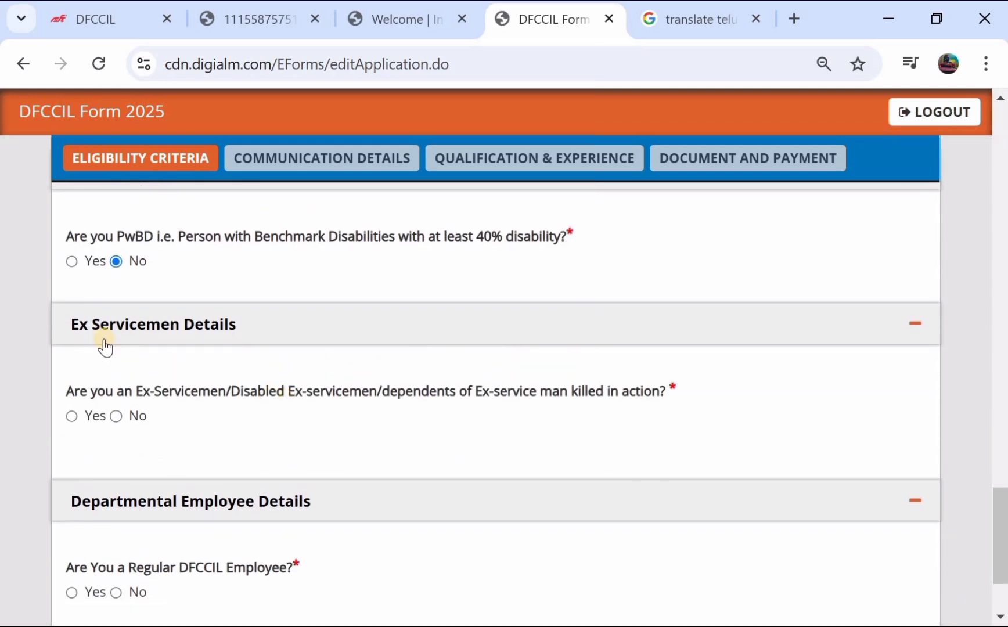
click(114, 417)
Answer No to being a regular DFCCIL employee, and save the eligibility criteria to continue to the communication details
scroll(112, 420, down, 2)
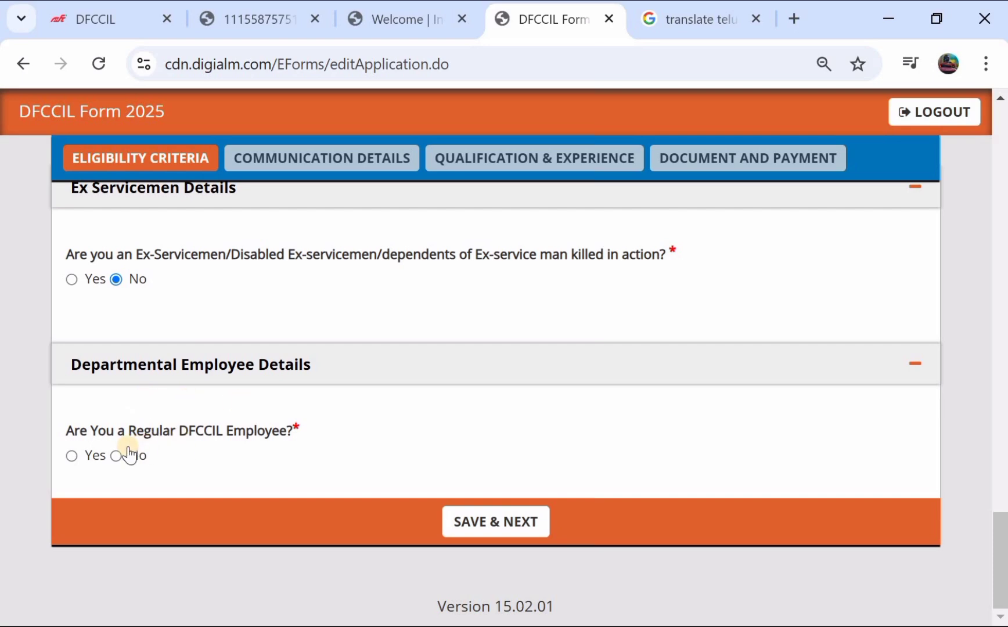
click(70, 456)
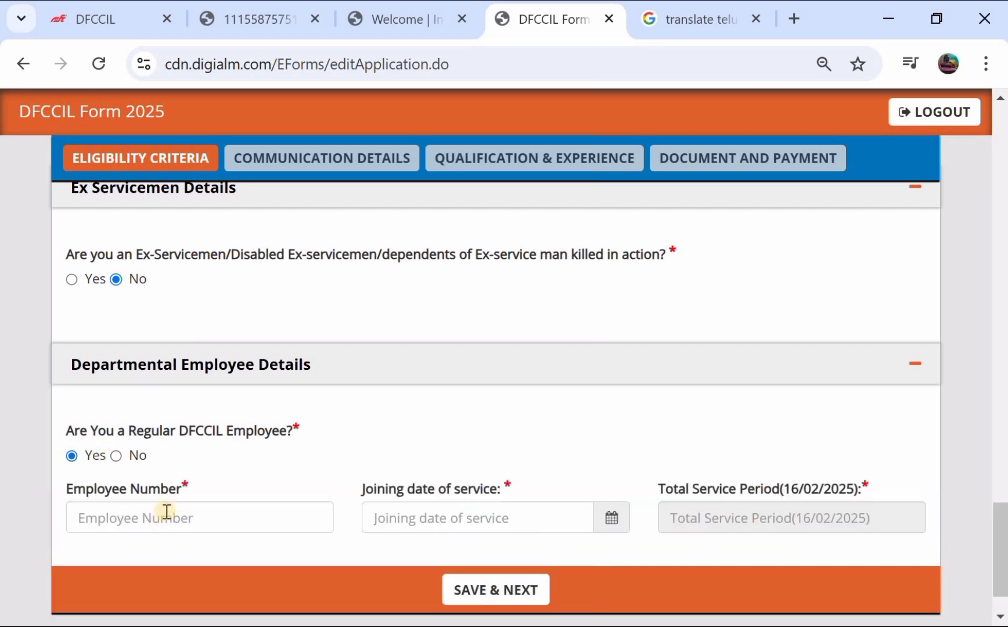
click(116, 456)
scroll(317, 373, up, 2)
scroll(321, 367, down, 2)
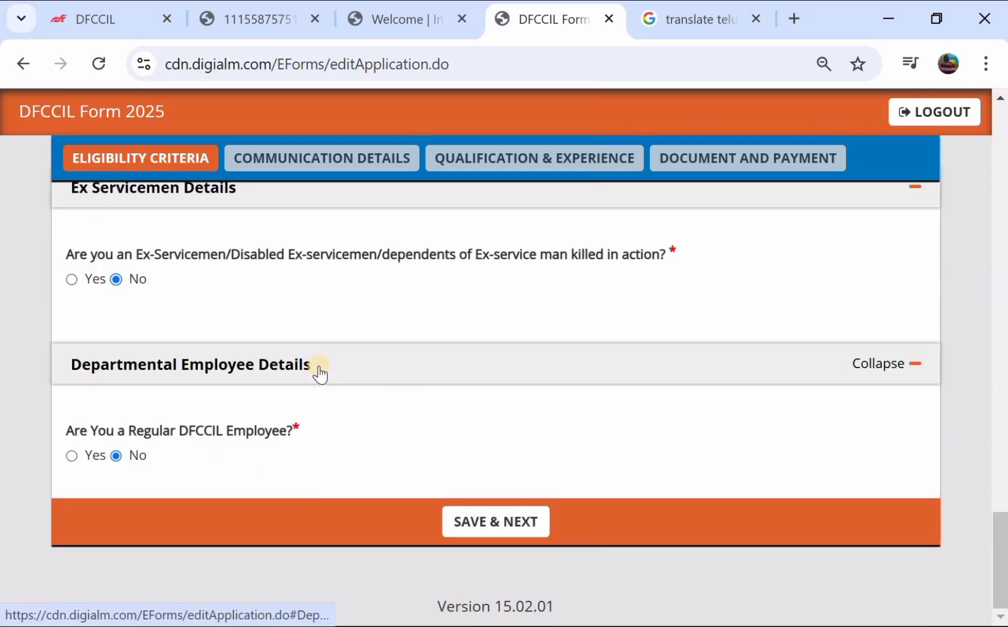
click(481, 524)
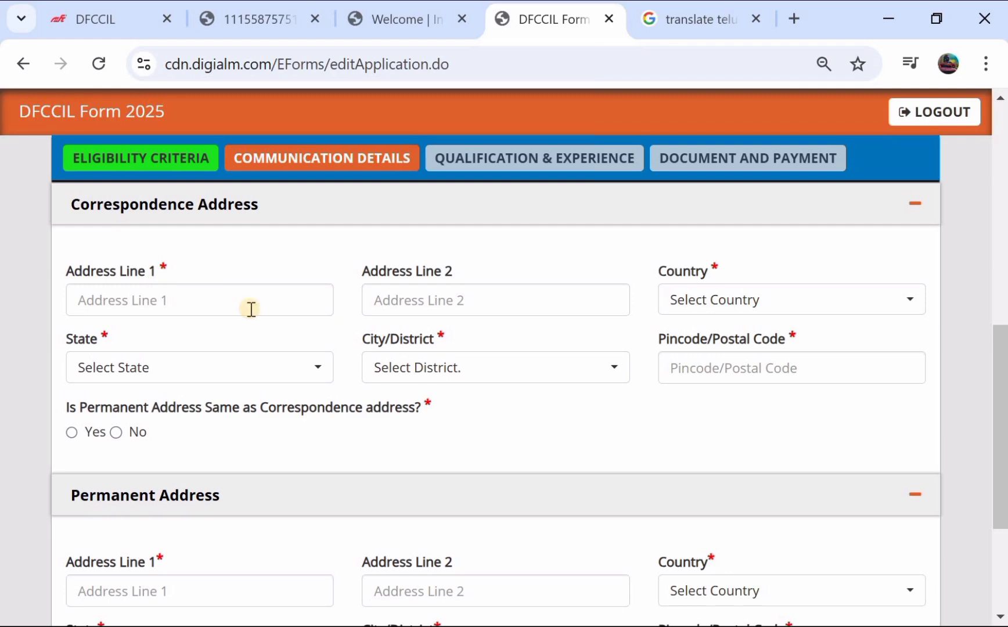
Set the country to India and the state to Telangana in the correspondence address
click(698, 312)
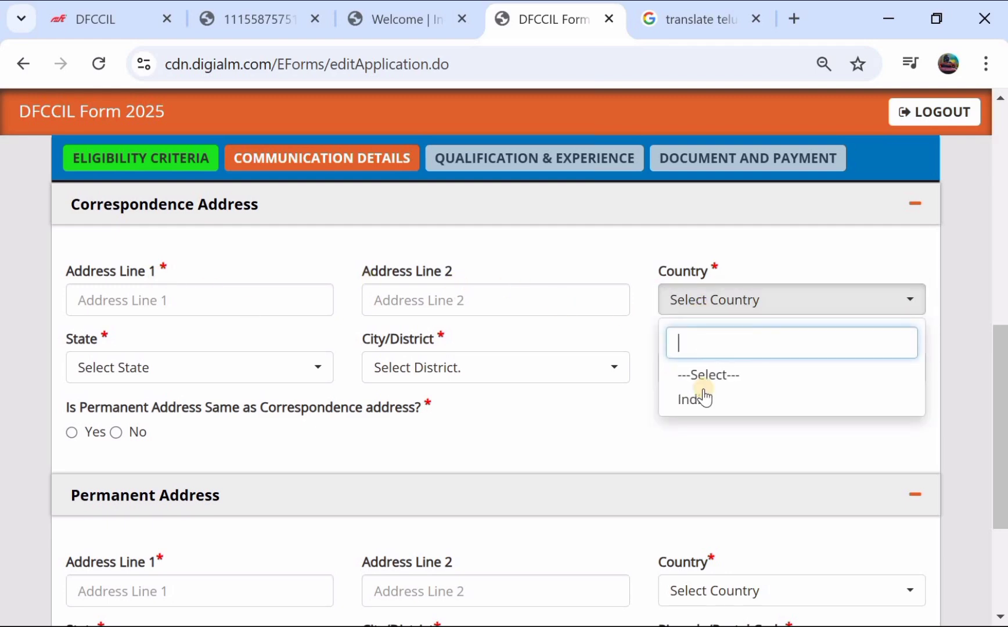
click(703, 398)
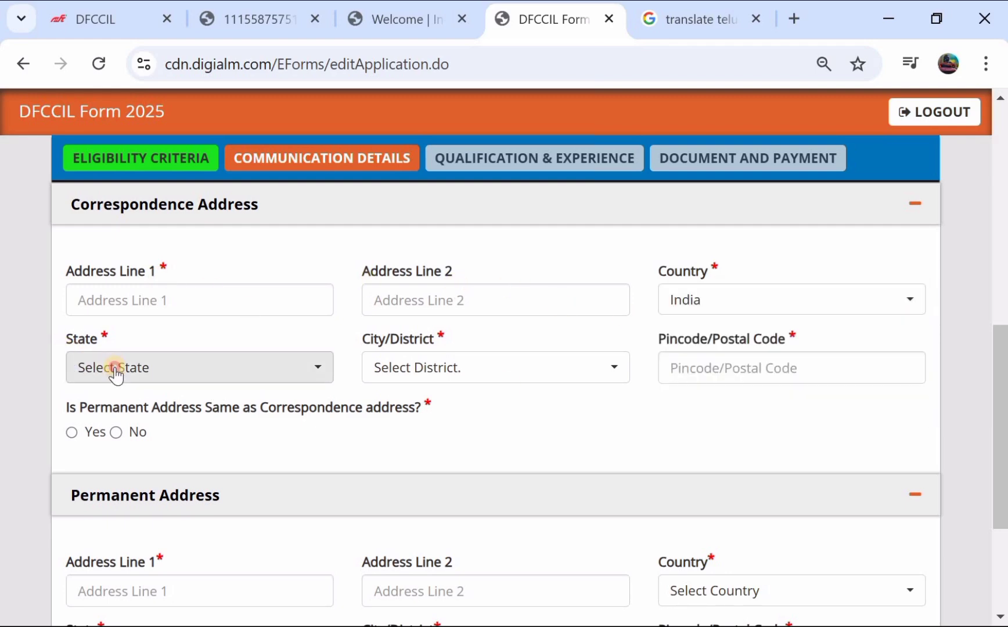
click(116, 374)
scroll(177, 271, down, 8)
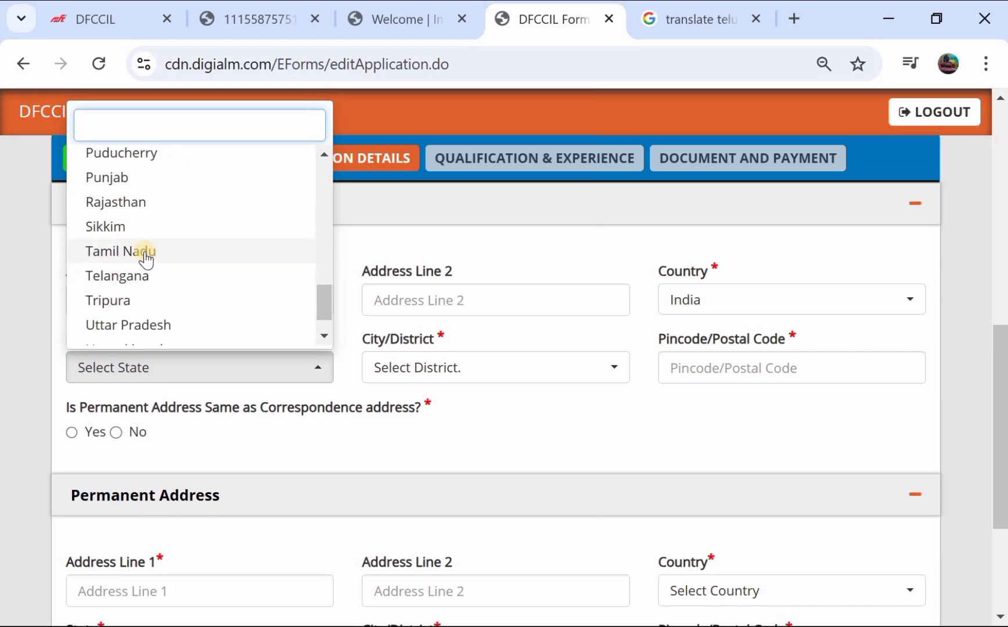
click(169, 278)
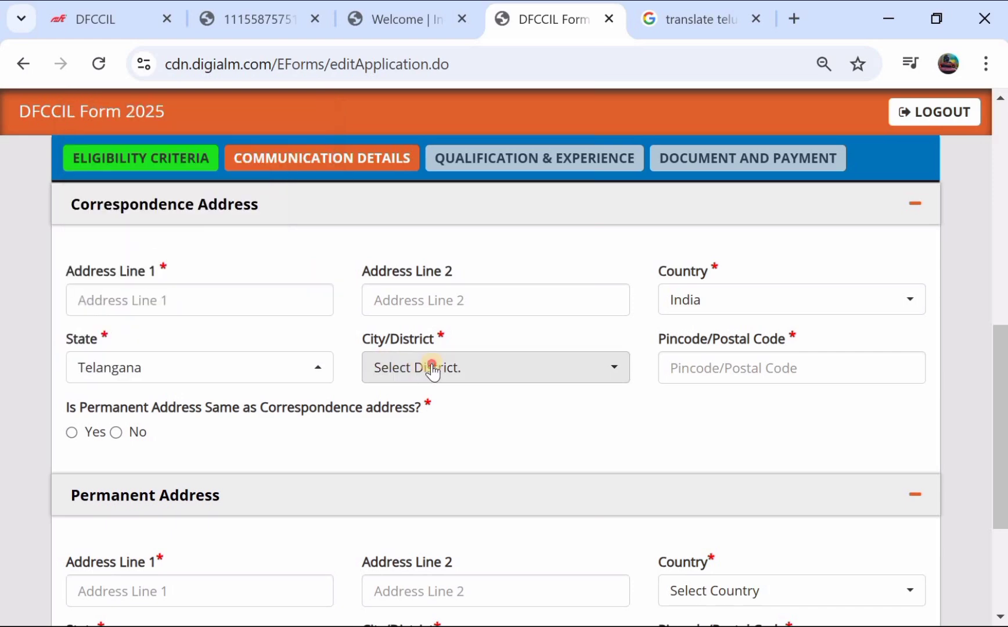
Set the correspondence address city/district to Warangal and enter the pincode
click(433, 372)
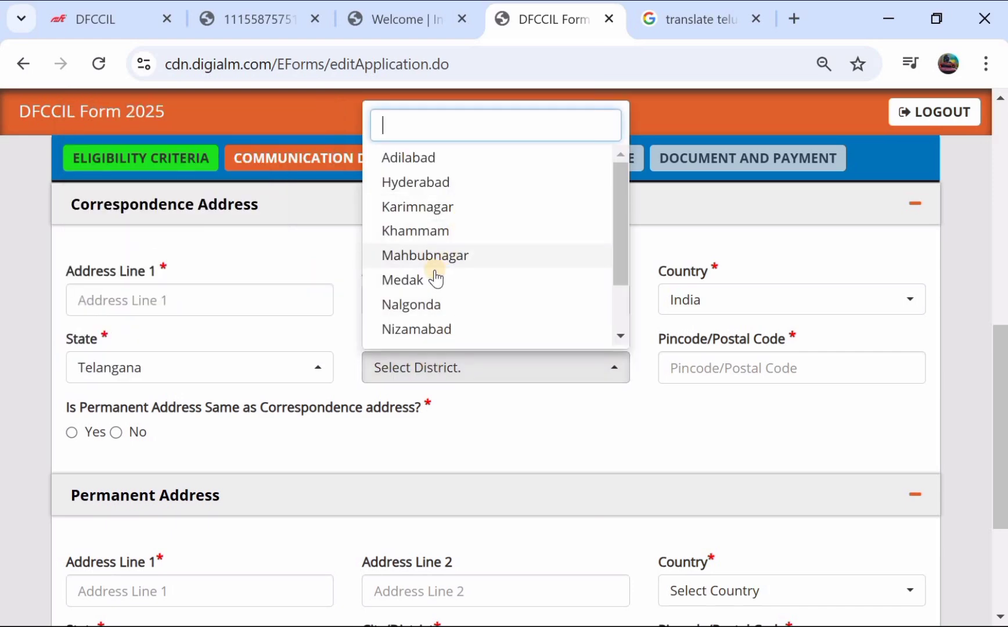
scroll(435, 279, down, 2)
click(437, 315)
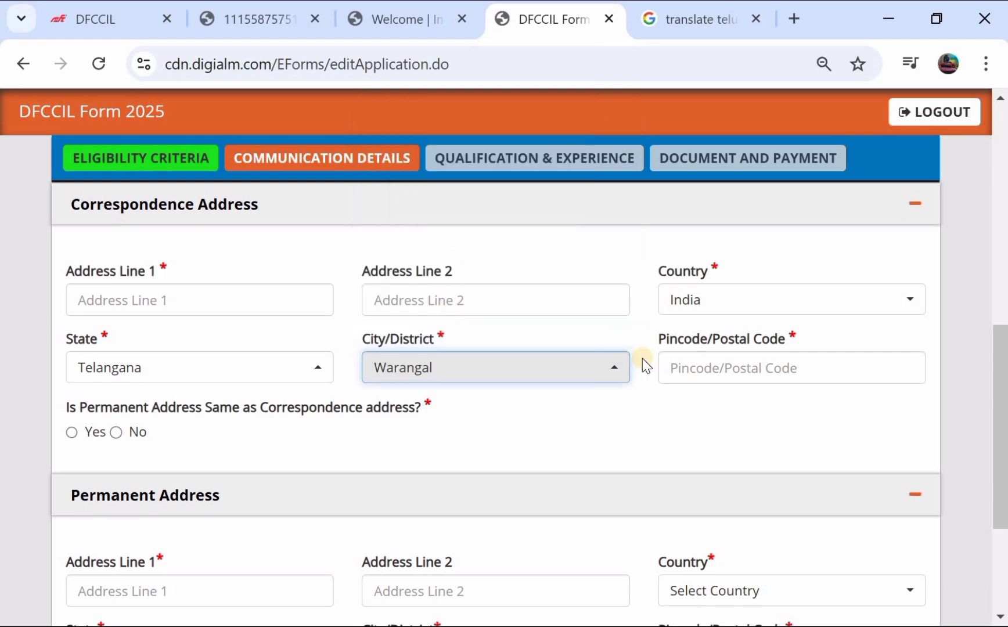
click(709, 371)
text(506101)
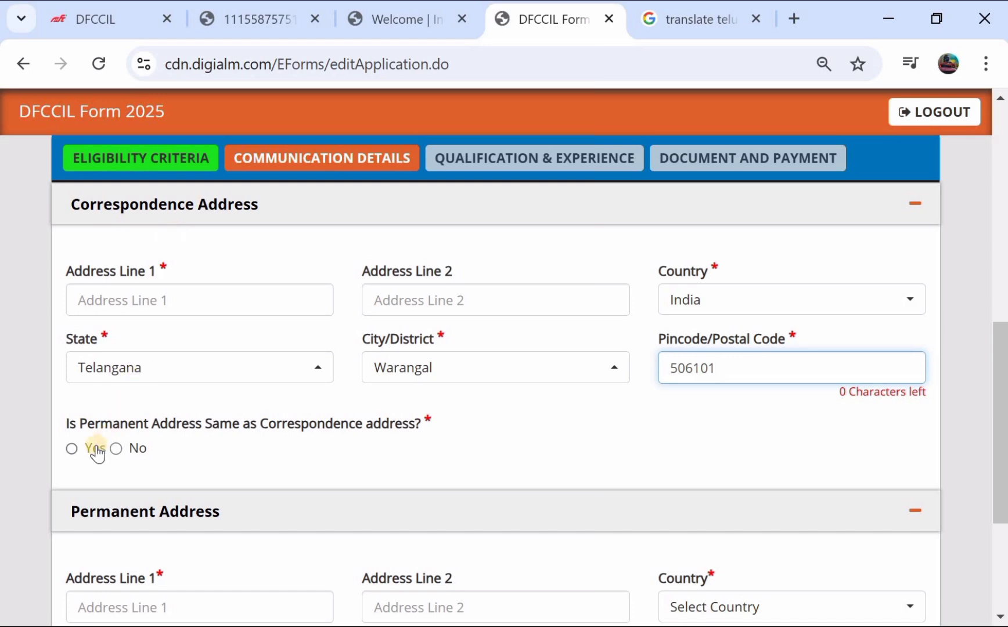
Mark the permanent address as the same as the correspondence address, and save the communication details to continue to qualification and experience
click(78, 450)
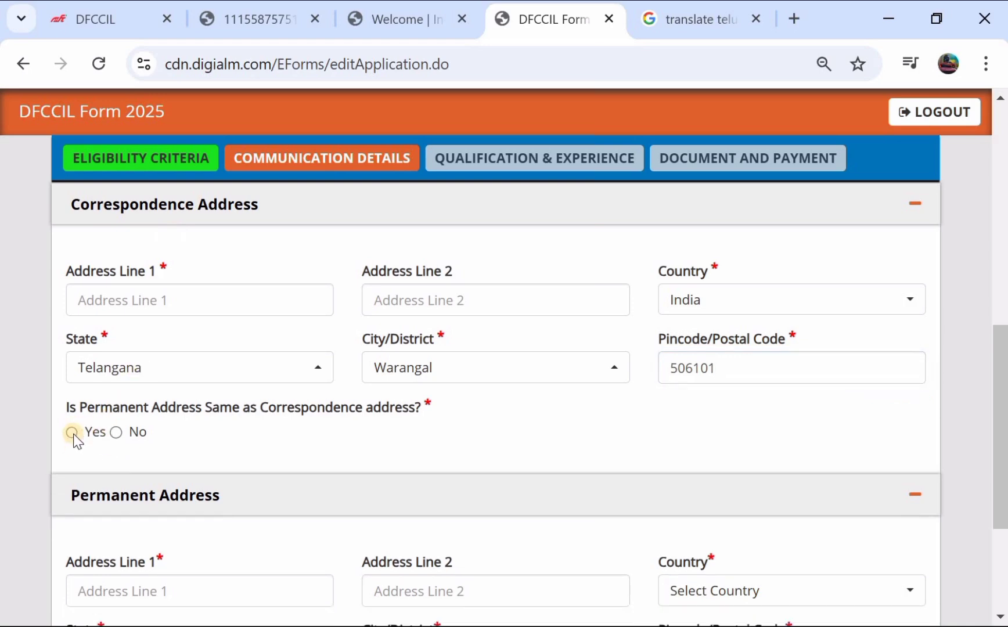
scroll(254, 447, down, 3)
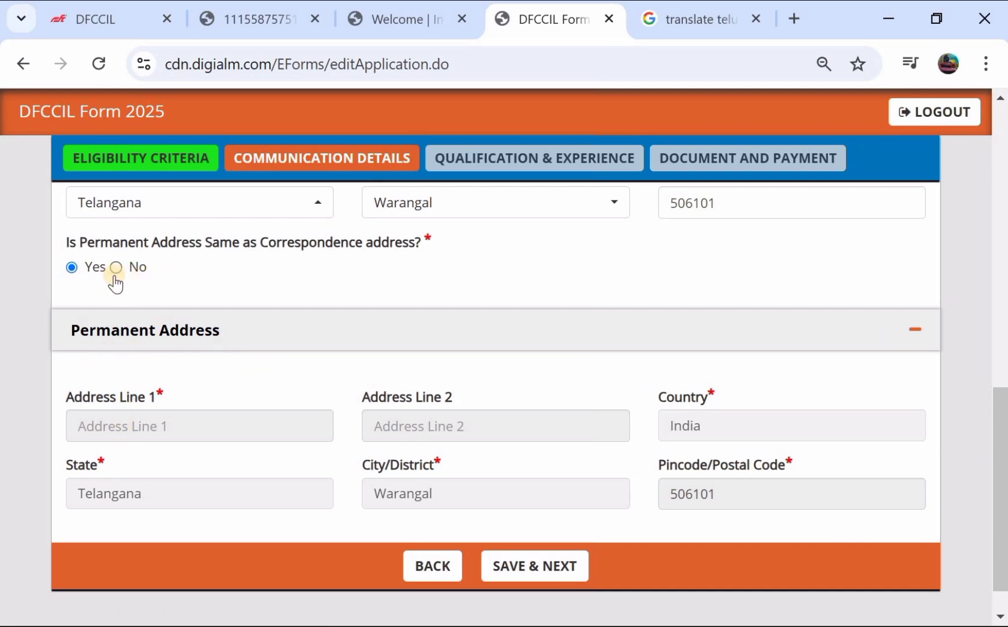
click(525, 568)
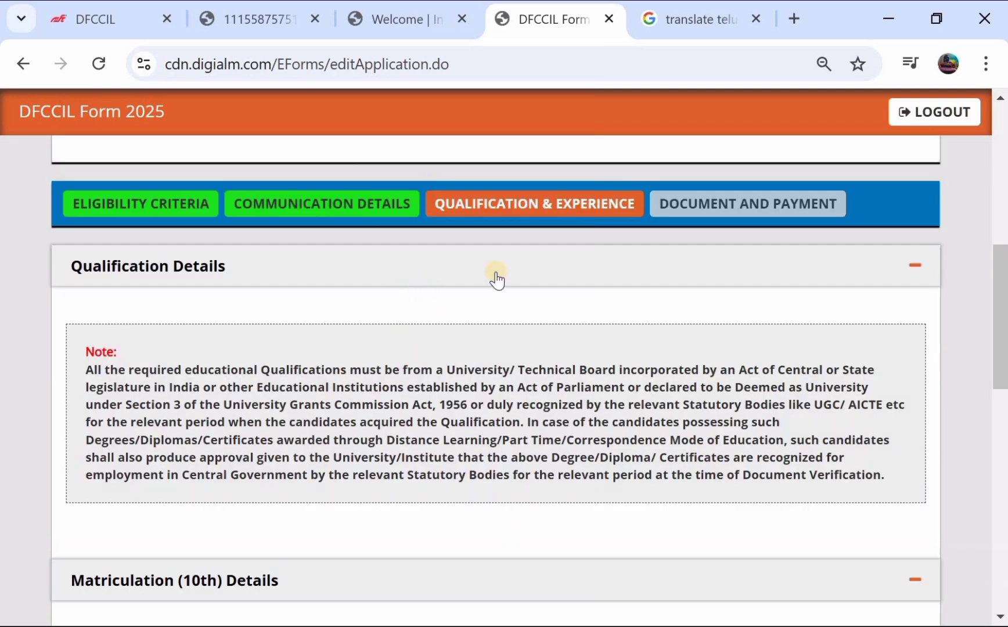
Set the year of passing to 2015 in the Matriculation (10th) details
scroll(386, 368, down, 1)
scroll(386, 368, down, 2)
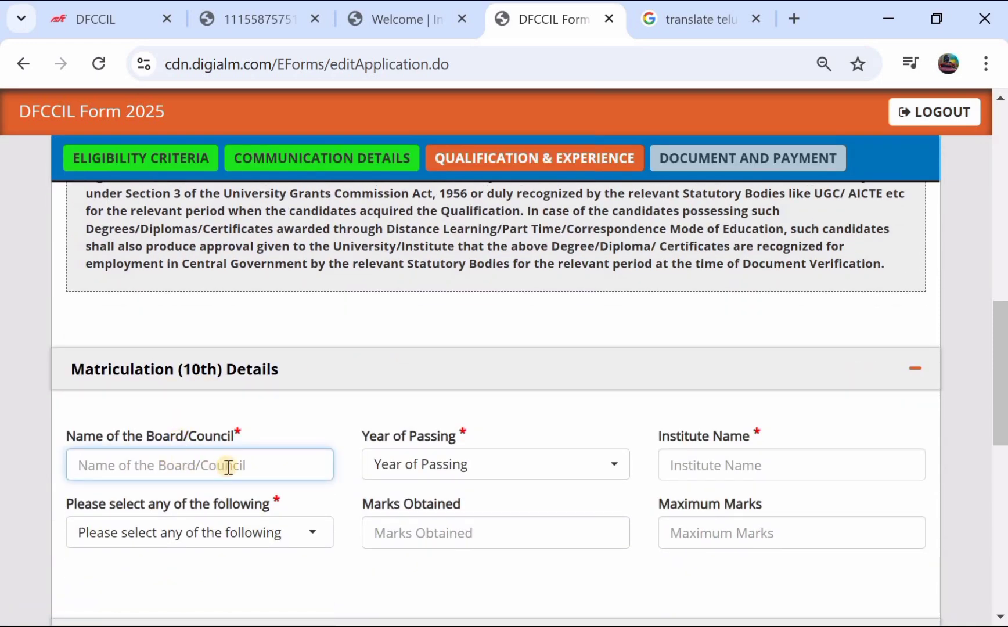
click(390, 475)
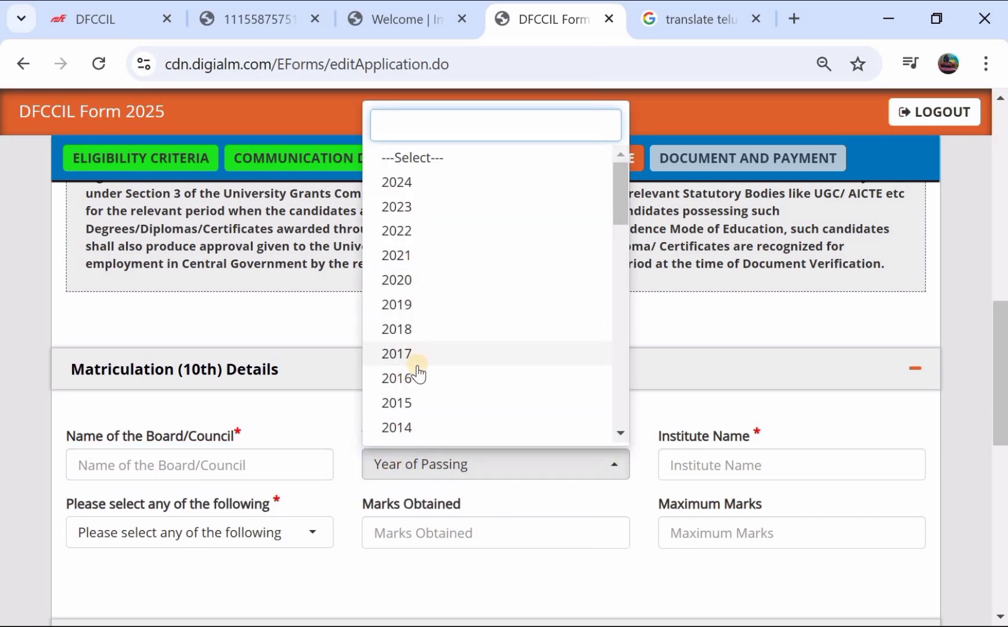
click(414, 403)
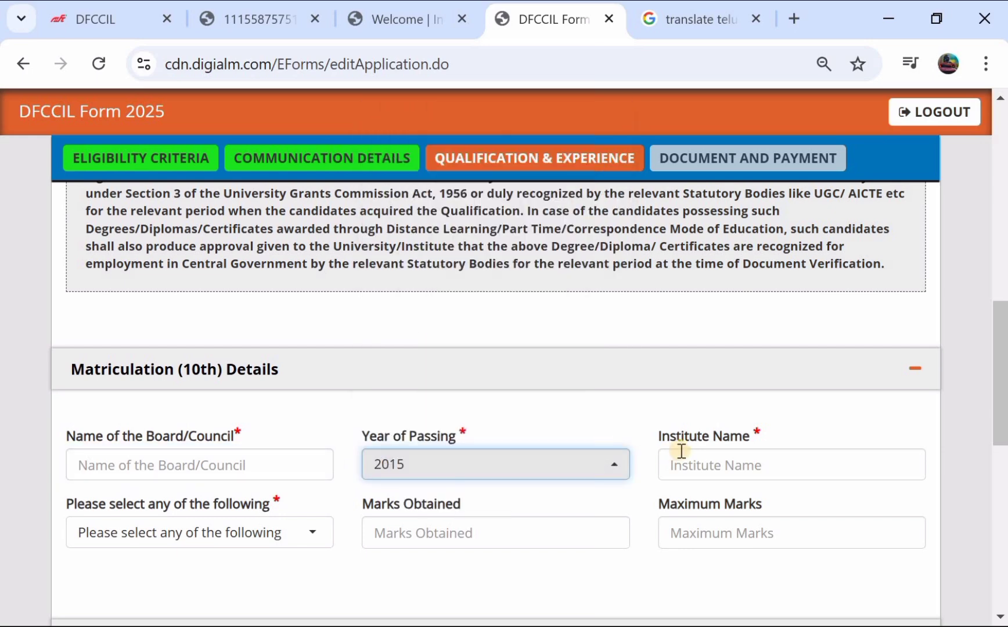
Choose Percentage as the 10th marks type and enter 78 marks obtained out of a maximum of 100
scroll(673, 459, down, 2)
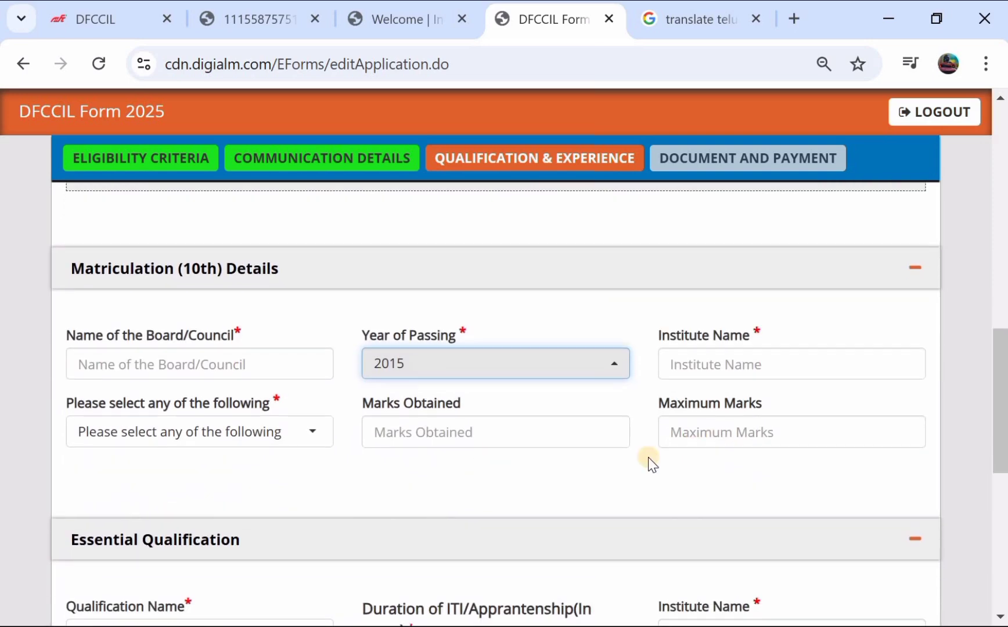
click(198, 431)
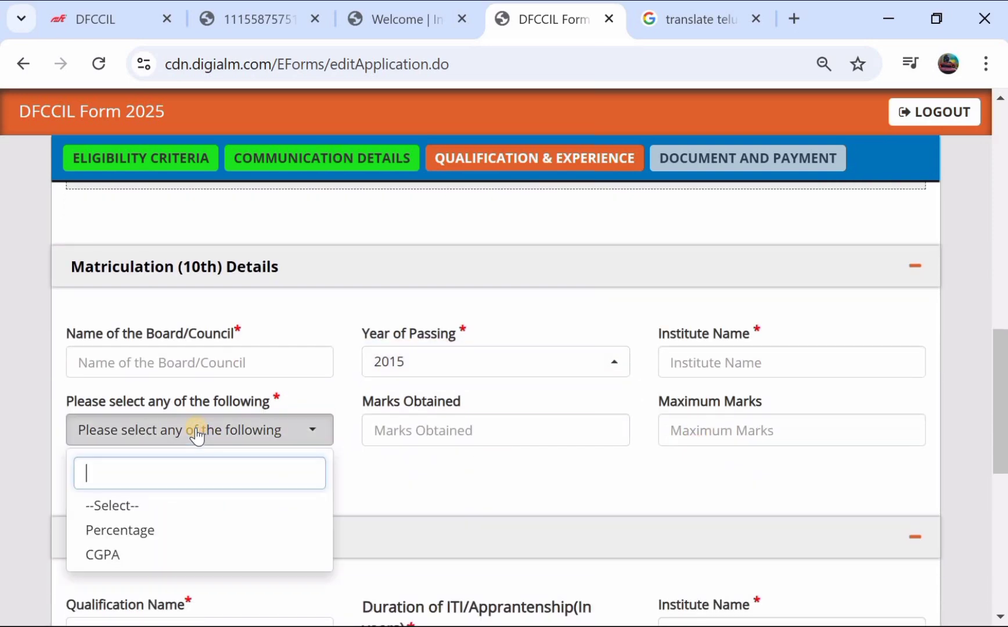
click(155, 532)
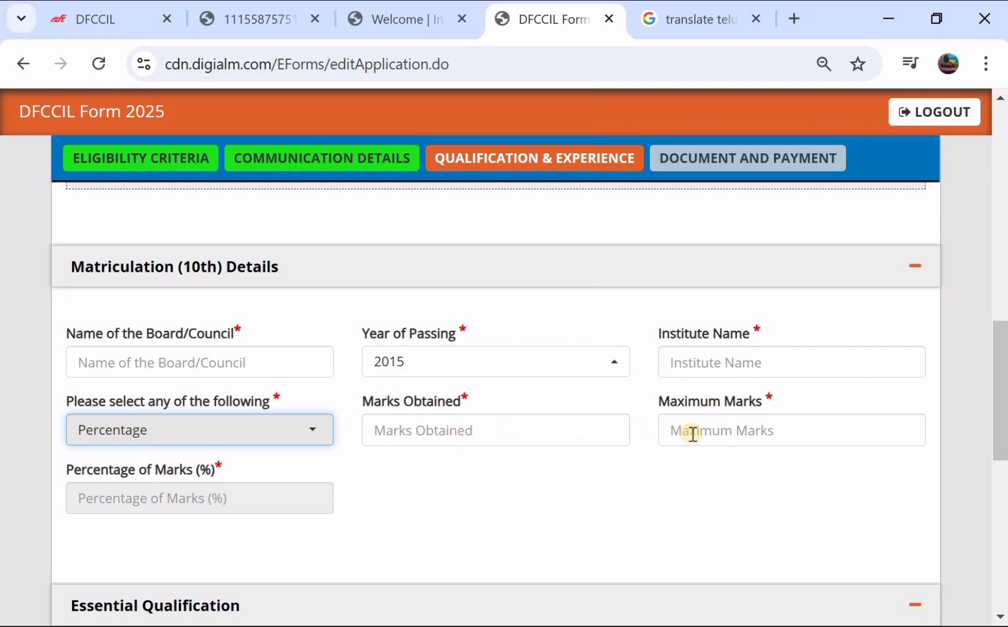
click(476, 437)
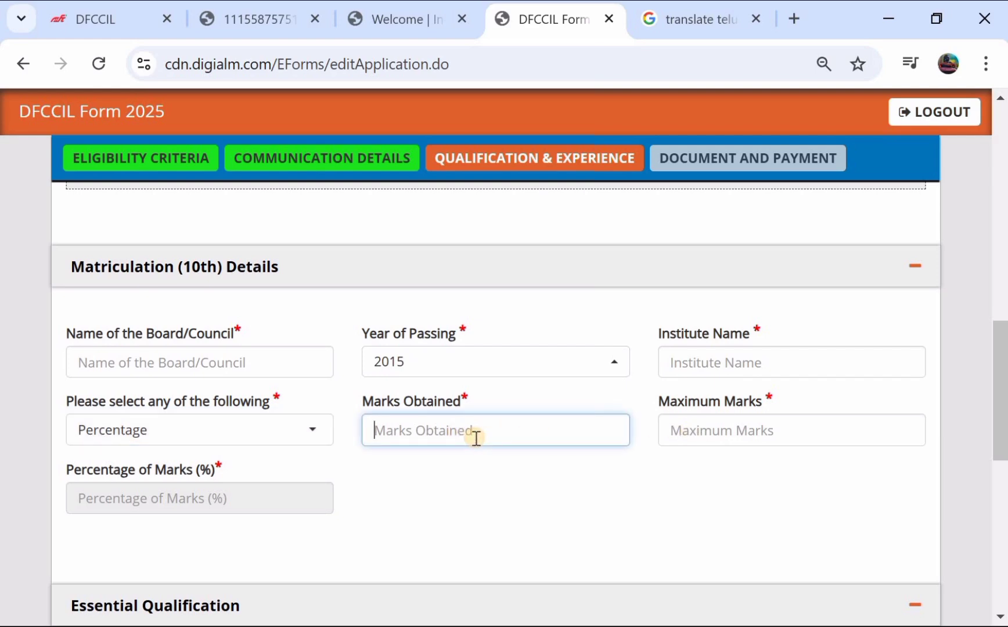
text(78)
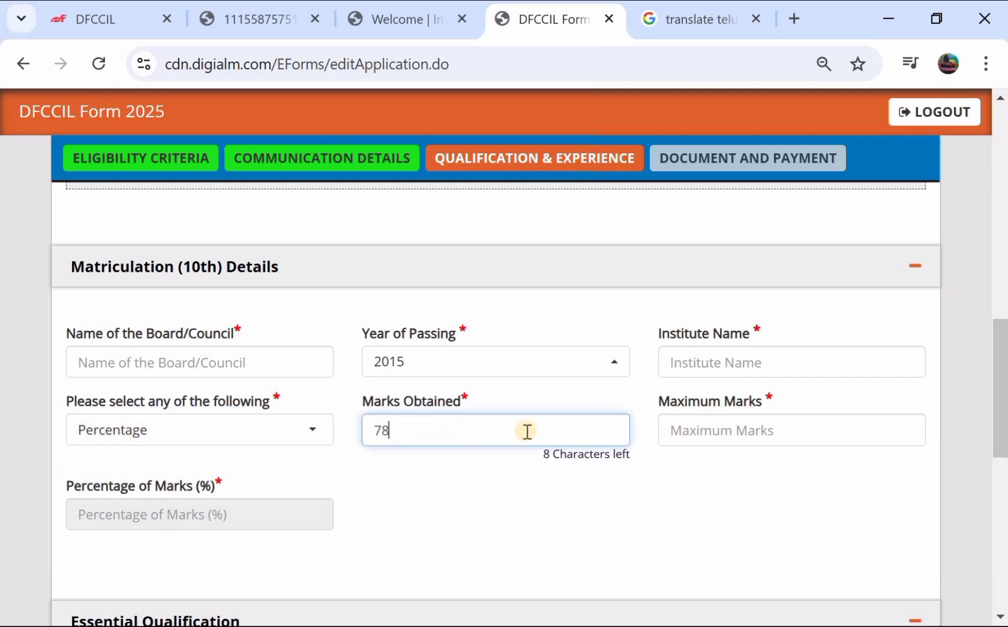
click(698, 428)
text(100)
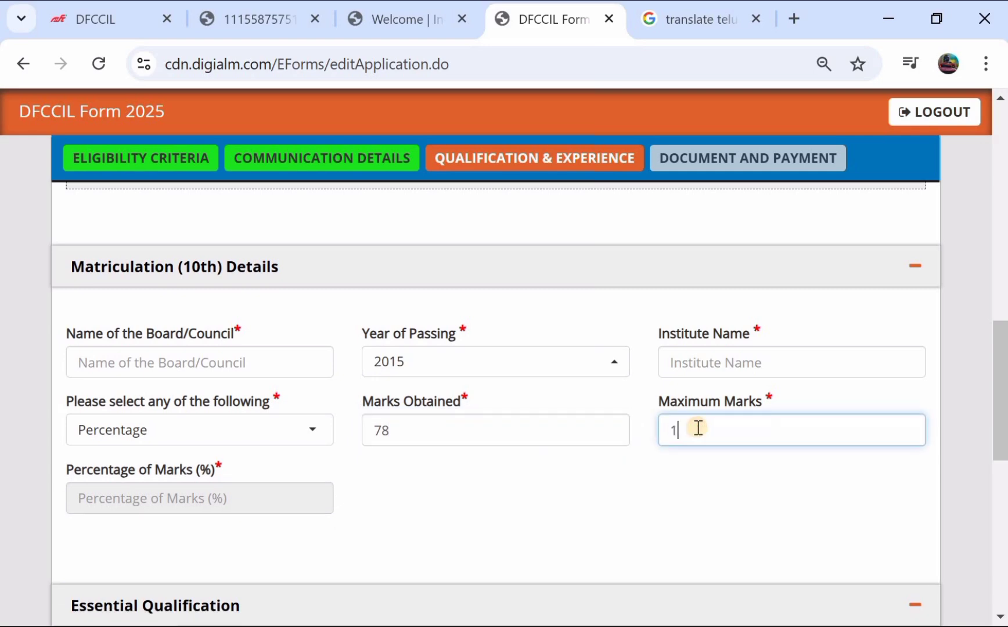
click(221, 509)
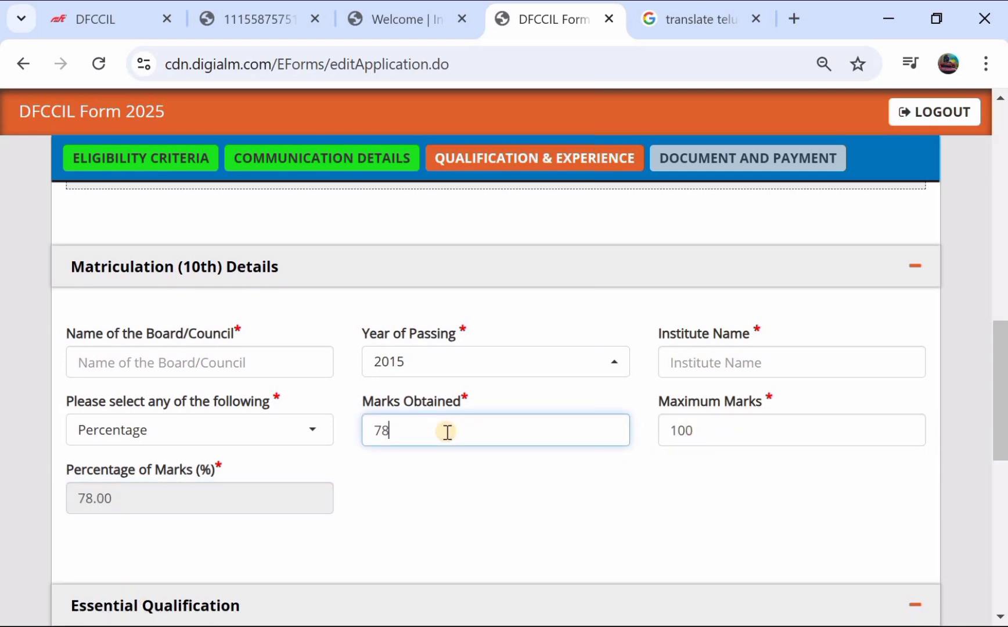
Change the 10th maximum marks to 10, try 734 as the marks obtained, and clear that entry
key(BackSpace)
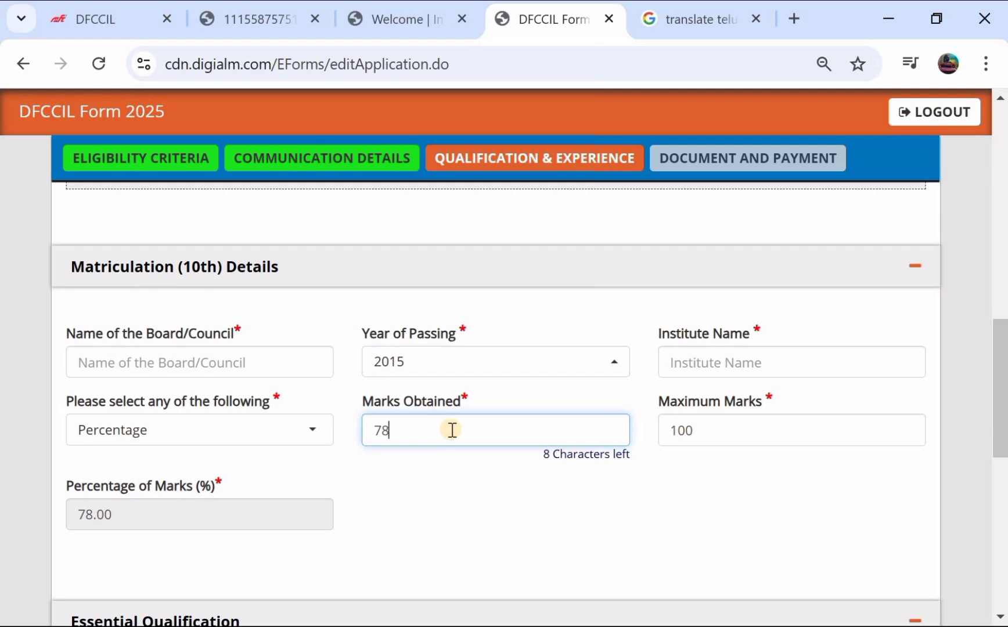
key(BackSpace)
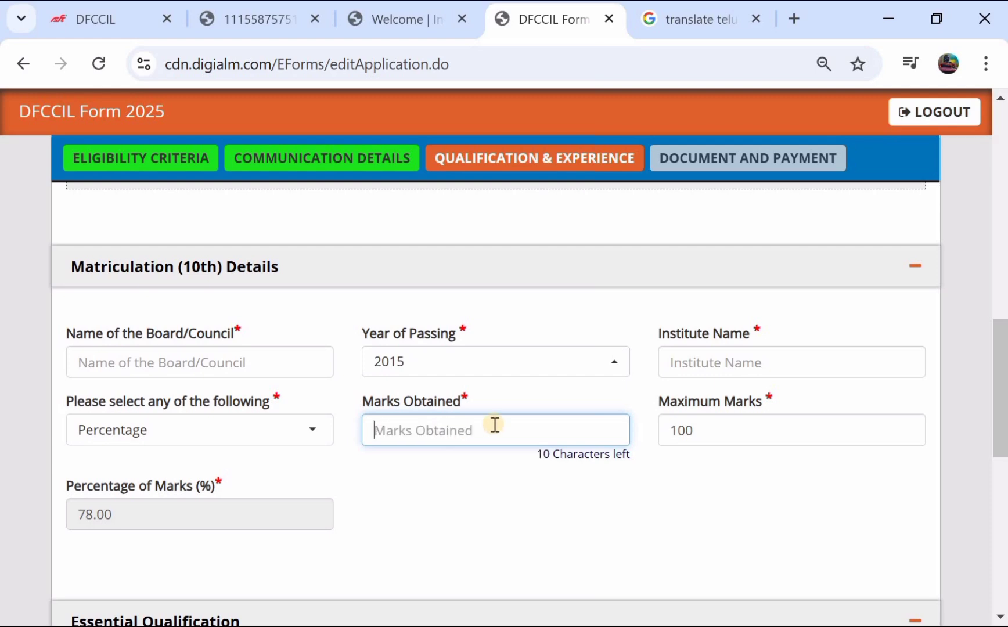
click(704, 436)
key(BackSpace)
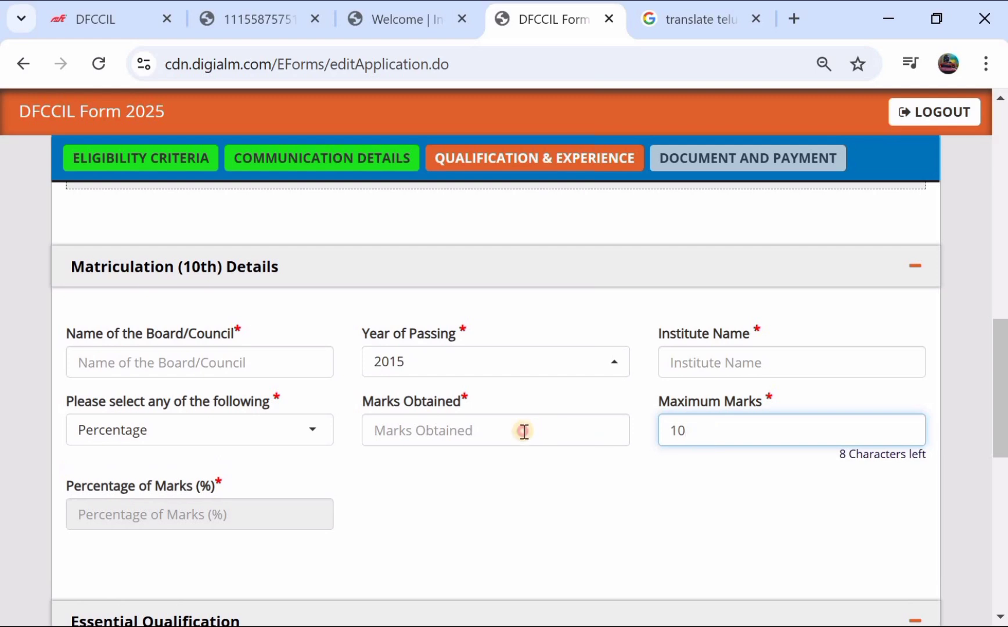
click(522, 430)
text(734)
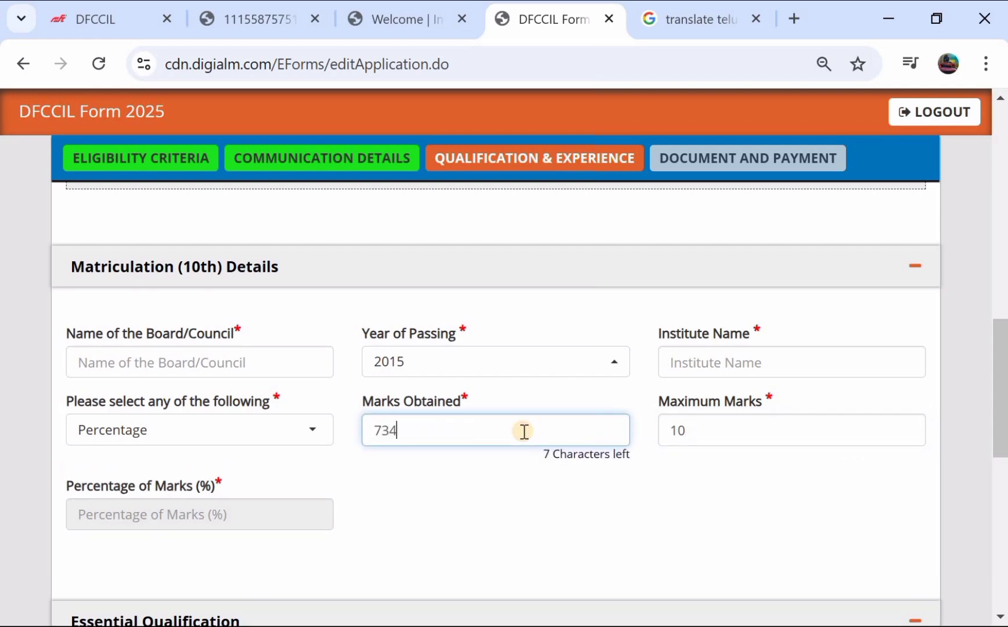
key(BackSpace)
key(BackSpace)
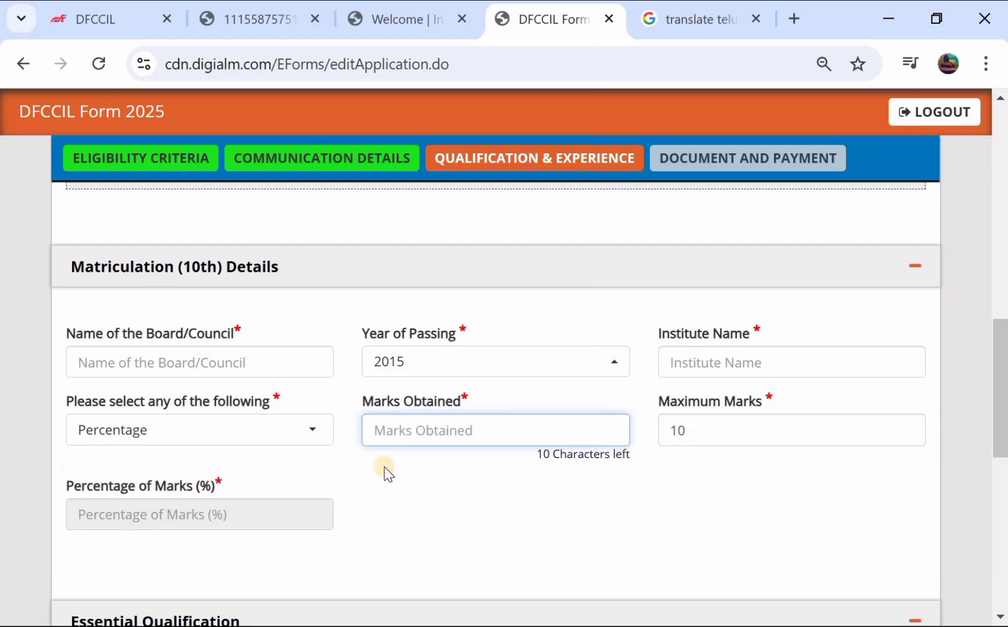
Switch the 10th marks type to CGPA and enter 7.8 obtained, a total of 10 and a calculated percentage of 78
click(225, 431)
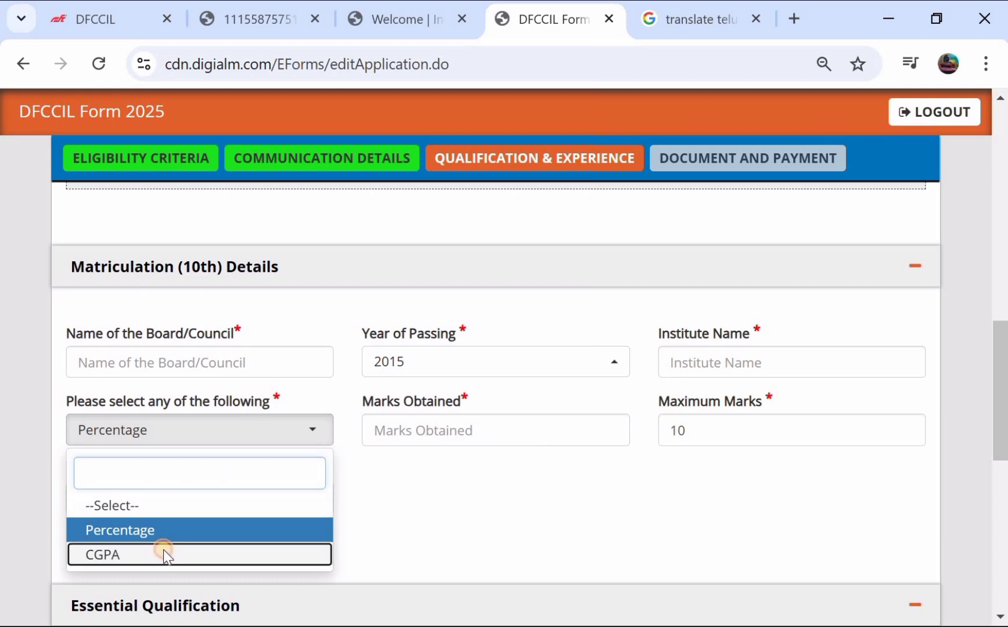
click(163, 552)
click(410, 429)
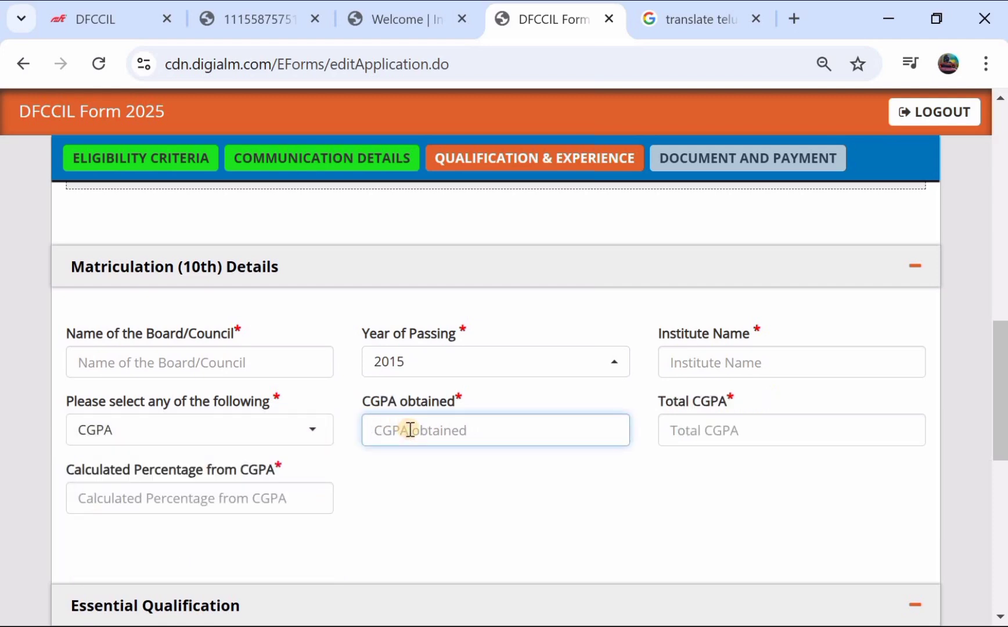
text(7.8)
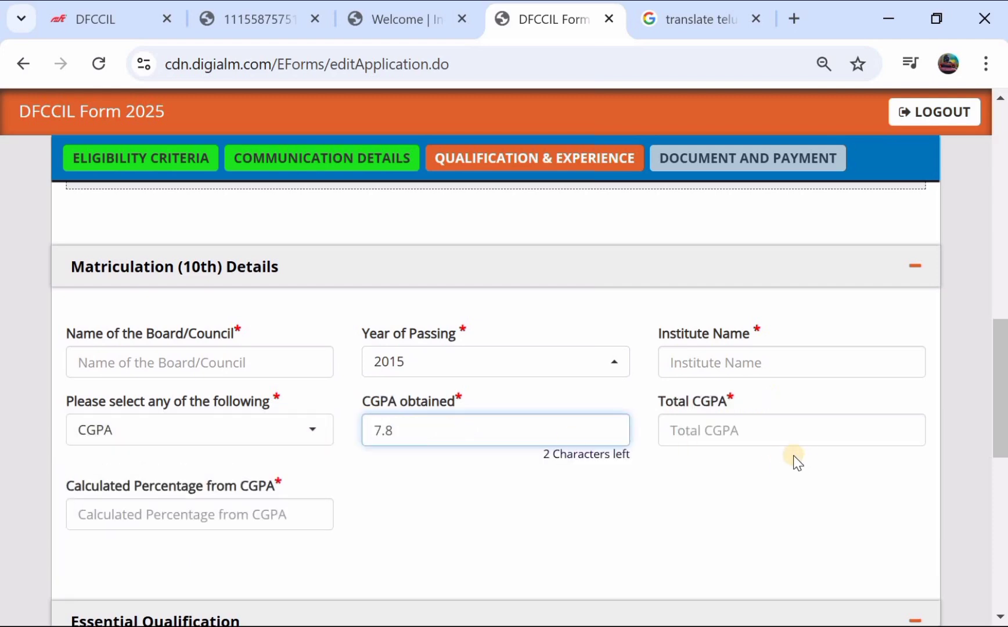
click(765, 436)
text(10)
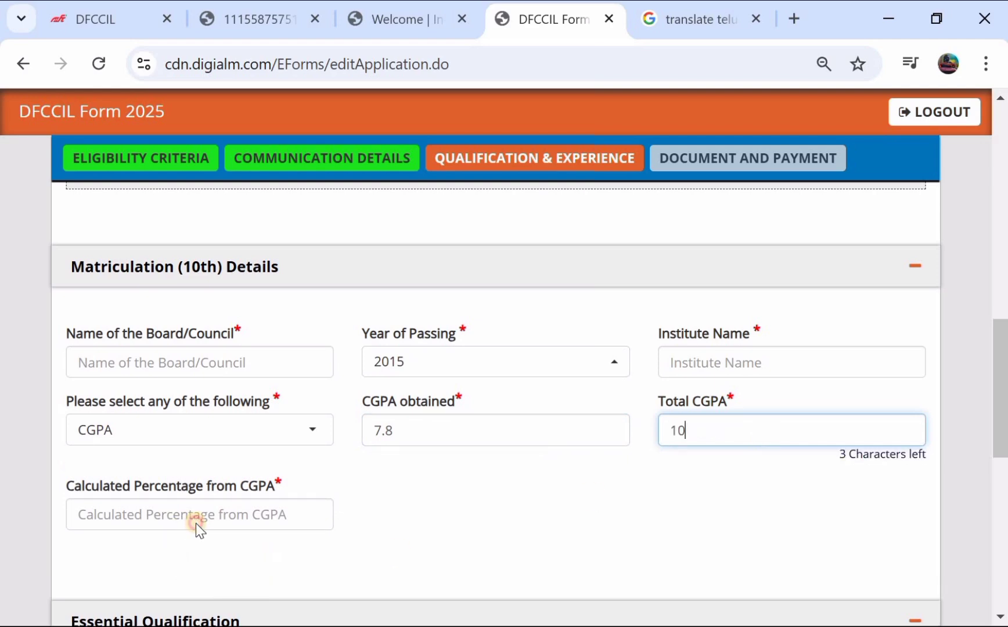
click(196, 524)
text(78)
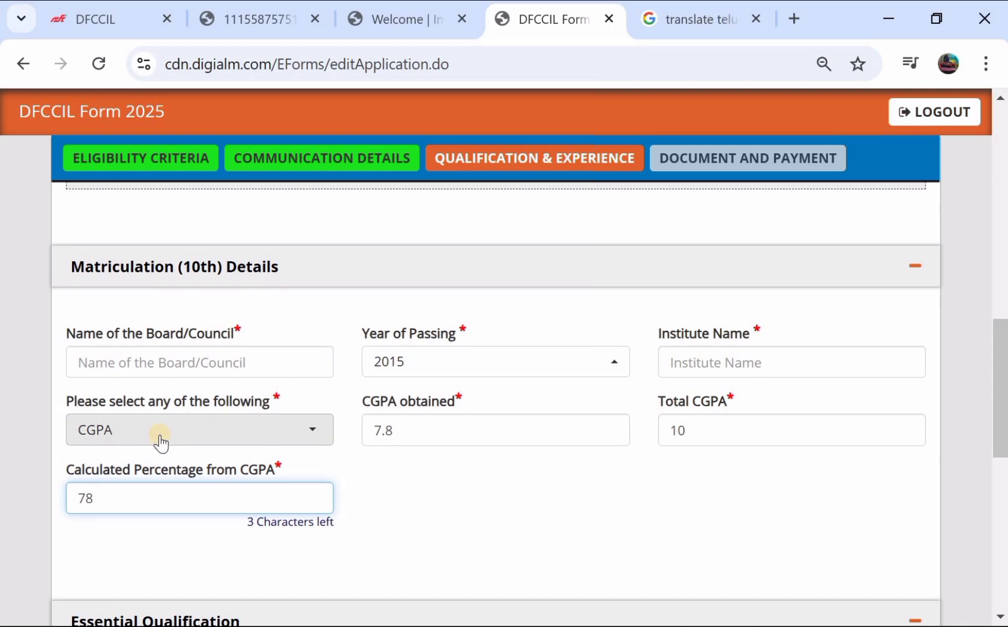
Set the duration of ITI/Apprenticeship to 01 Year in the Essential Qualification section
scroll(160, 443, down, 4)
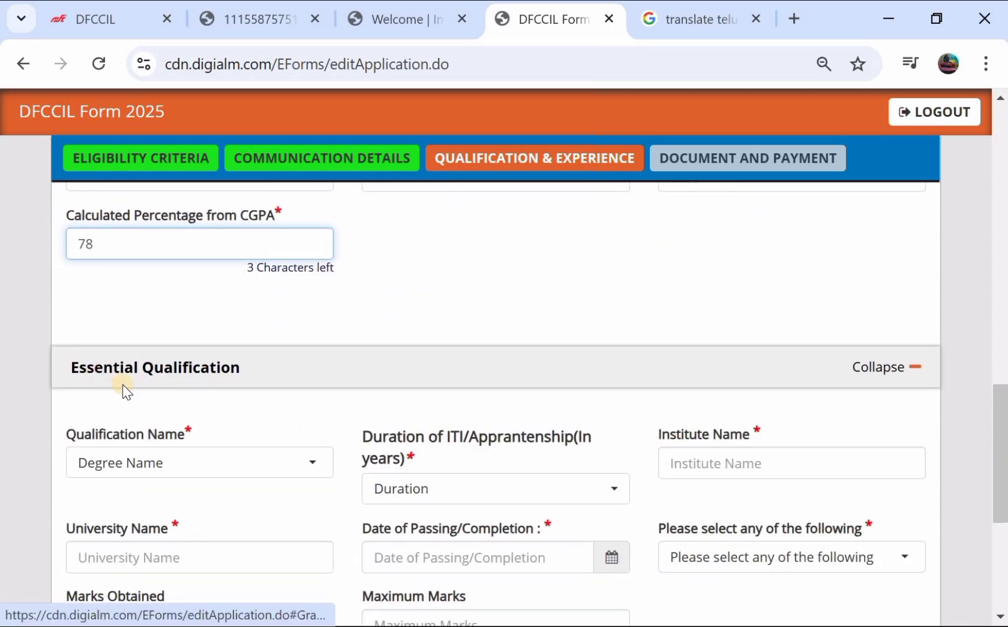
scroll(134, 392, down, 2)
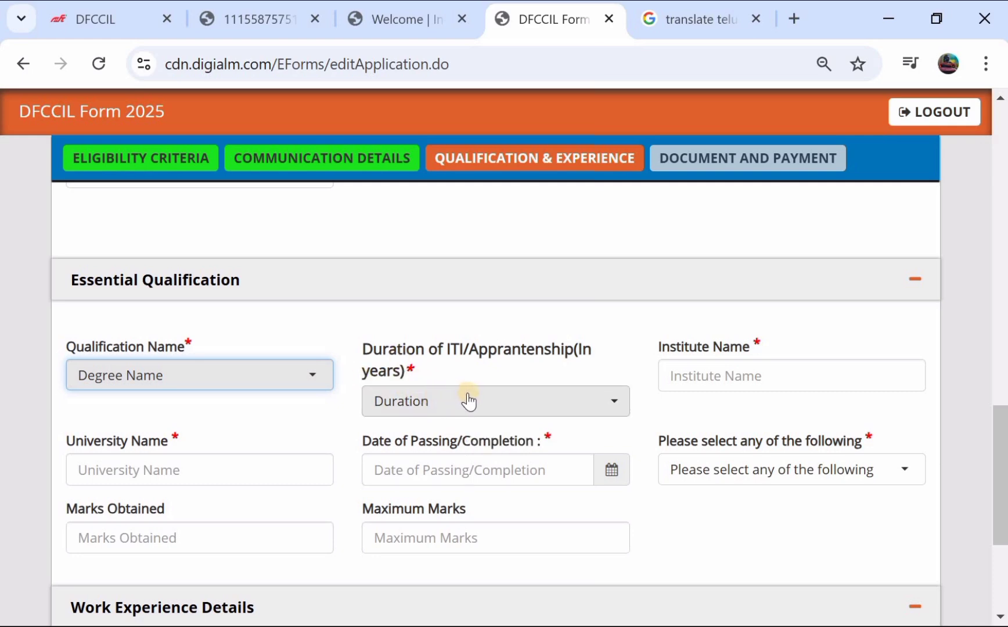
click(442, 406)
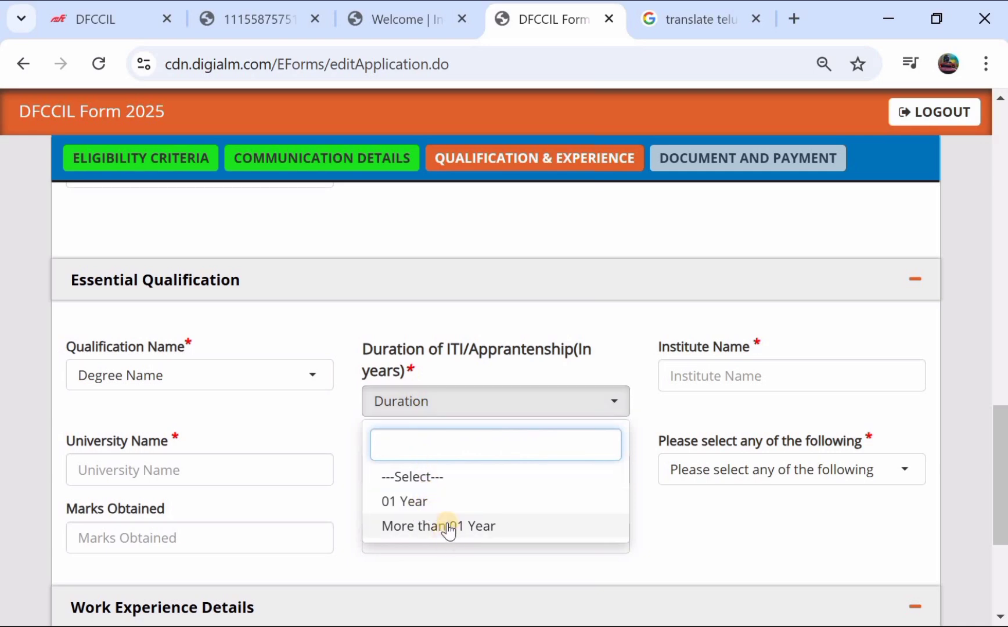
click(422, 505)
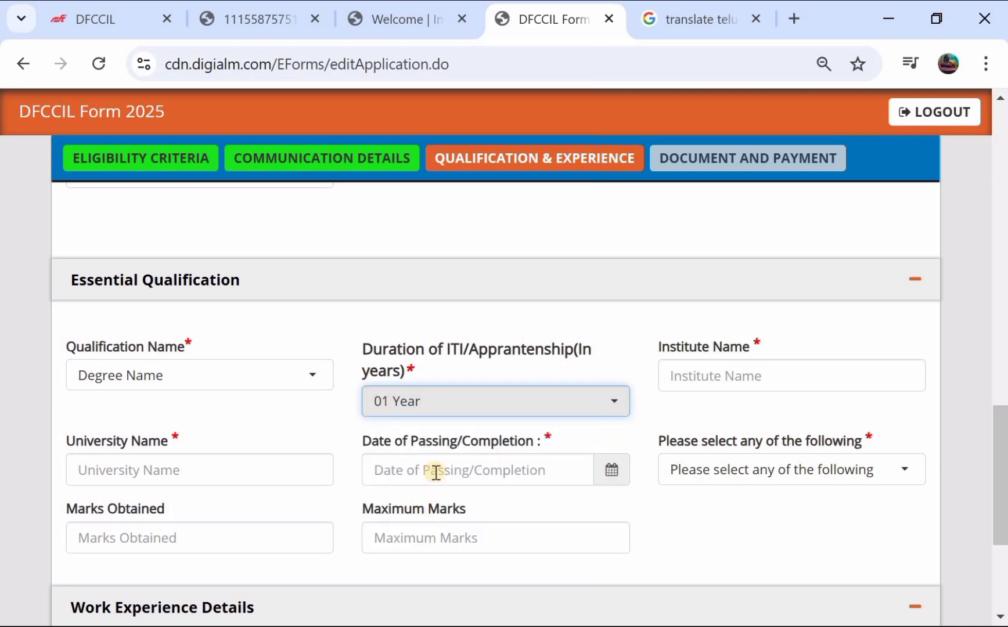
Choose Percentage as the marks type for the essential qualification, leaving the institute name and completion date blank
click(688, 376)
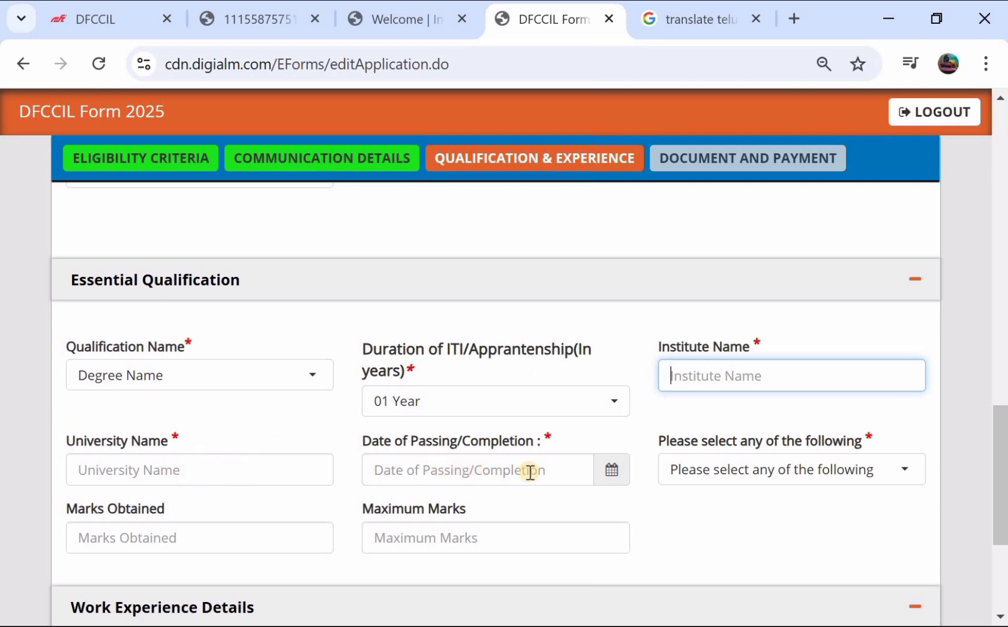
click(599, 474)
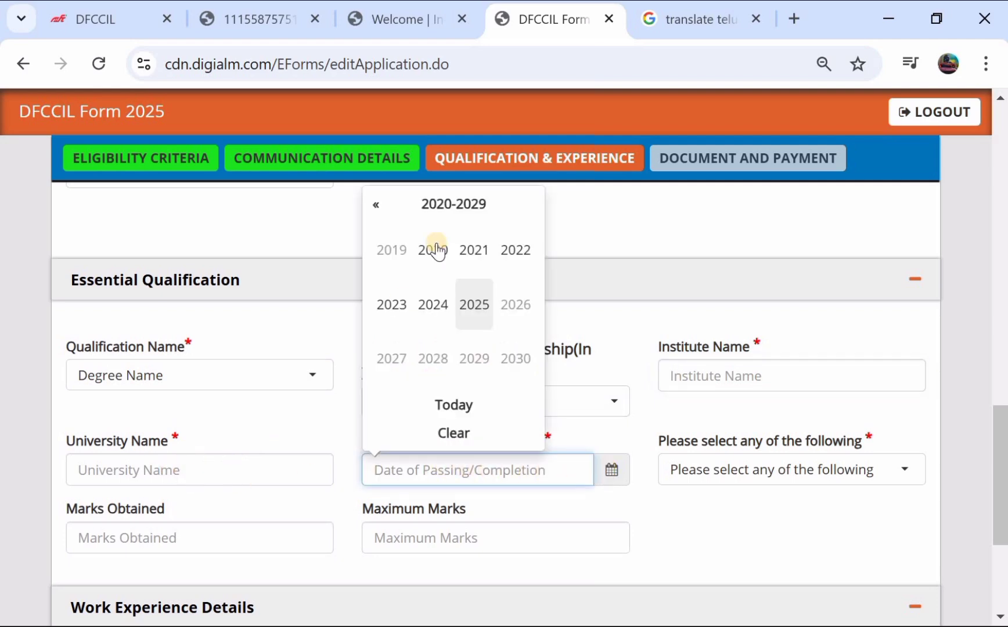
click(760, 478)
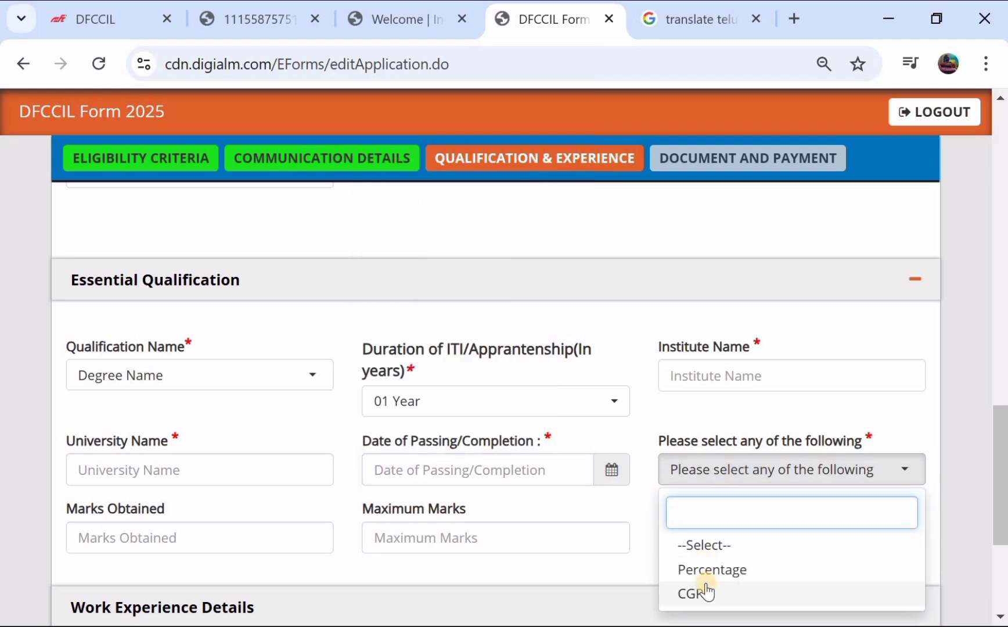
scroll(554, 455, down, 2)
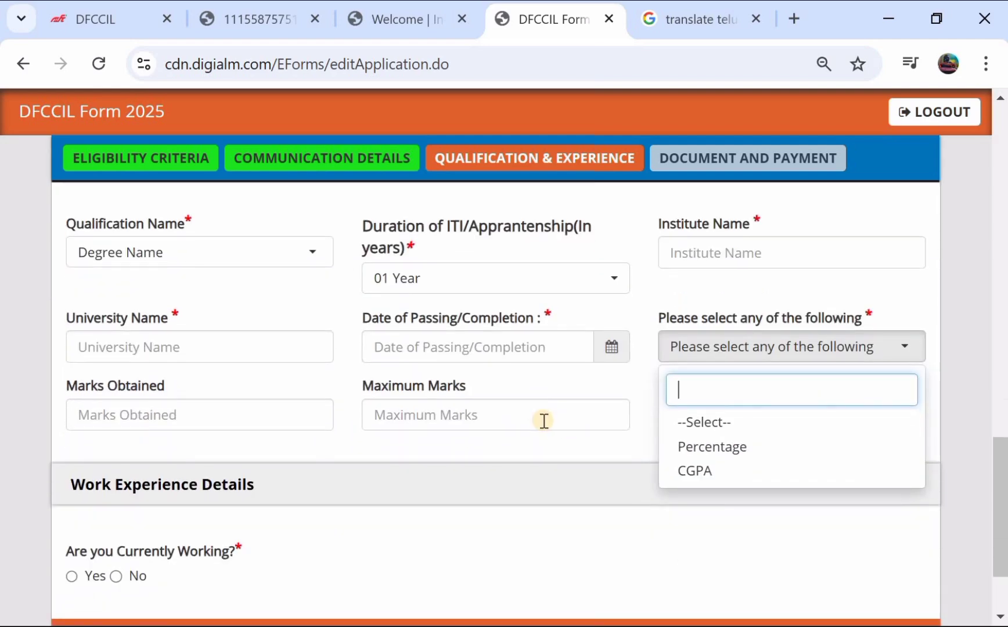
click(716, 447)
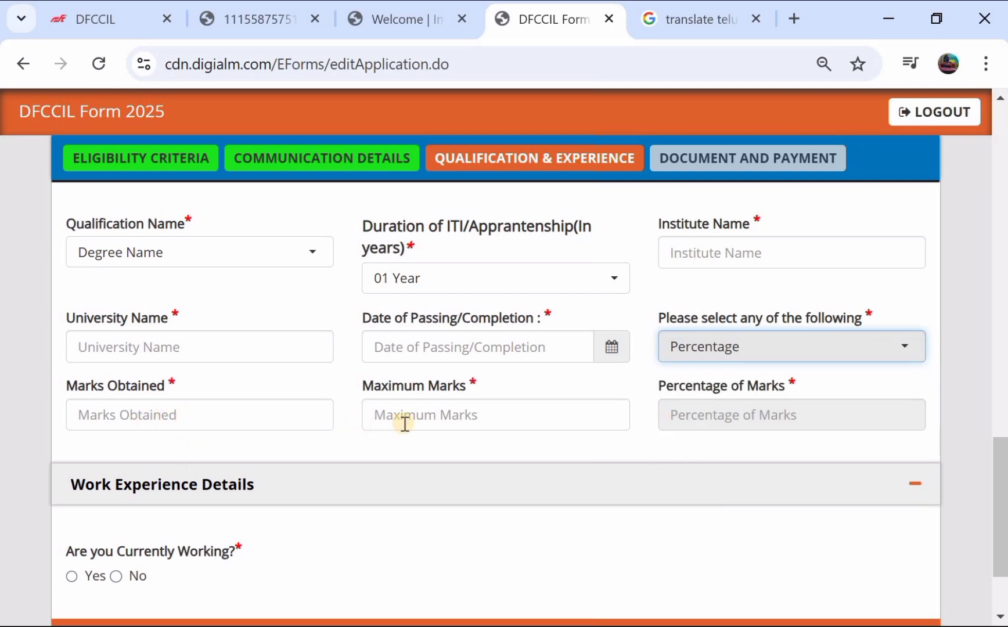
Answer No to currently working in the Work Experience Details, and save the section to proceed to Document and Payment
scroll(416, 435, down, 1)
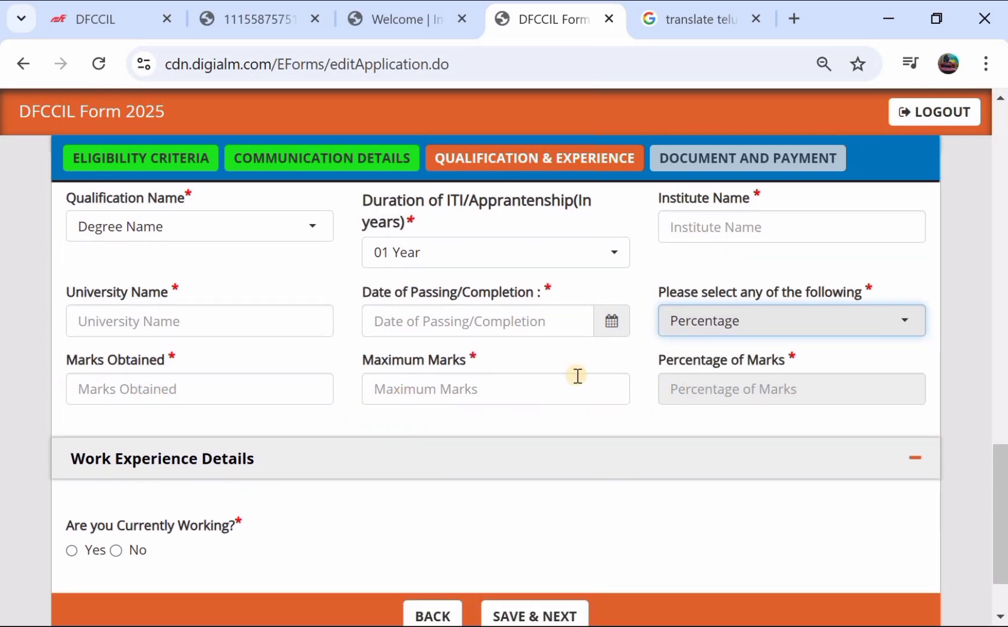
scroll(381, 406, down, 3)
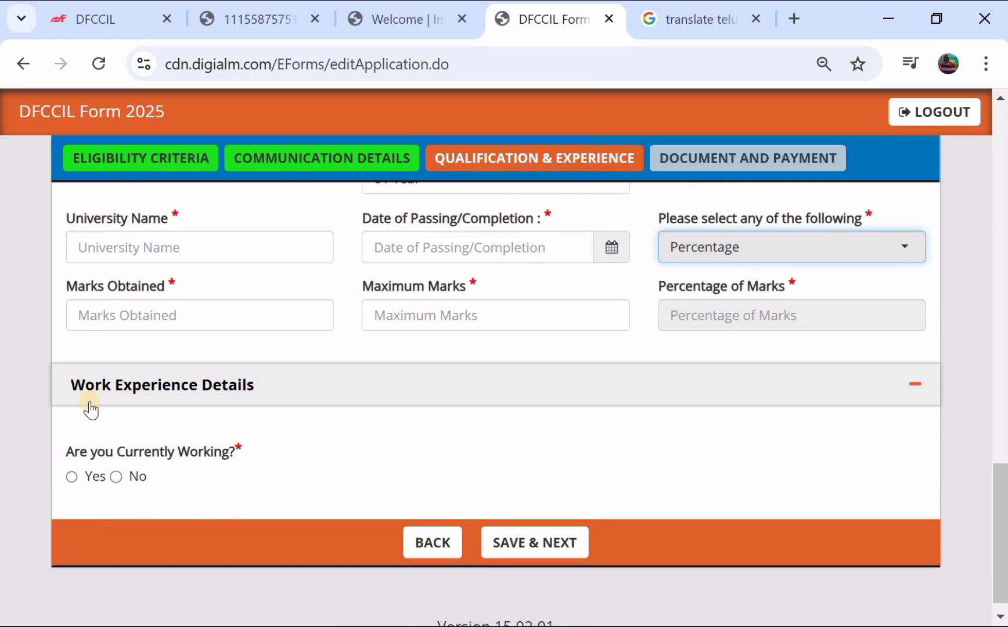
click(71, 477)
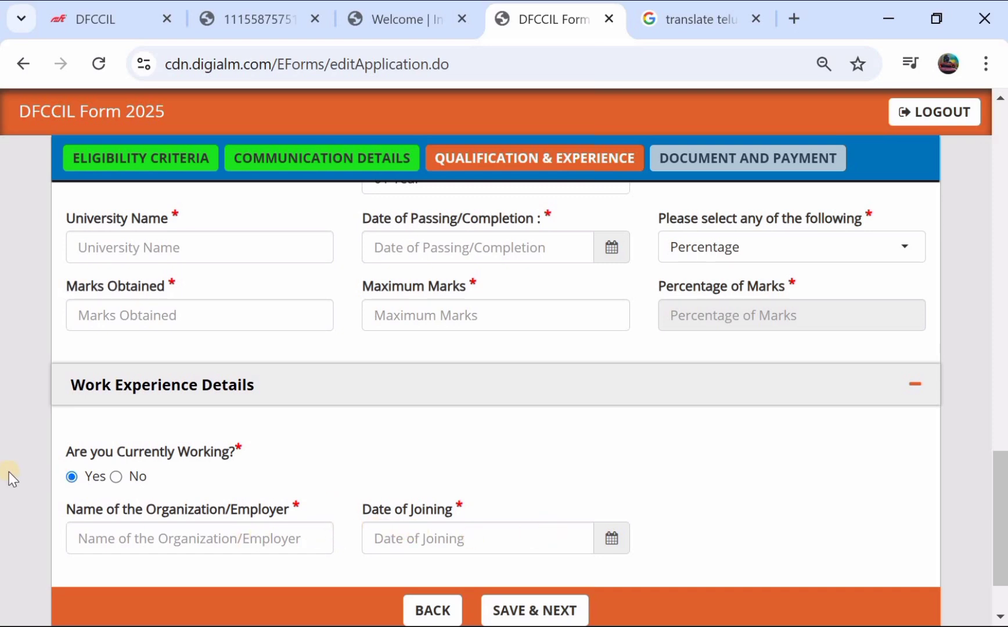
click(115, 477)
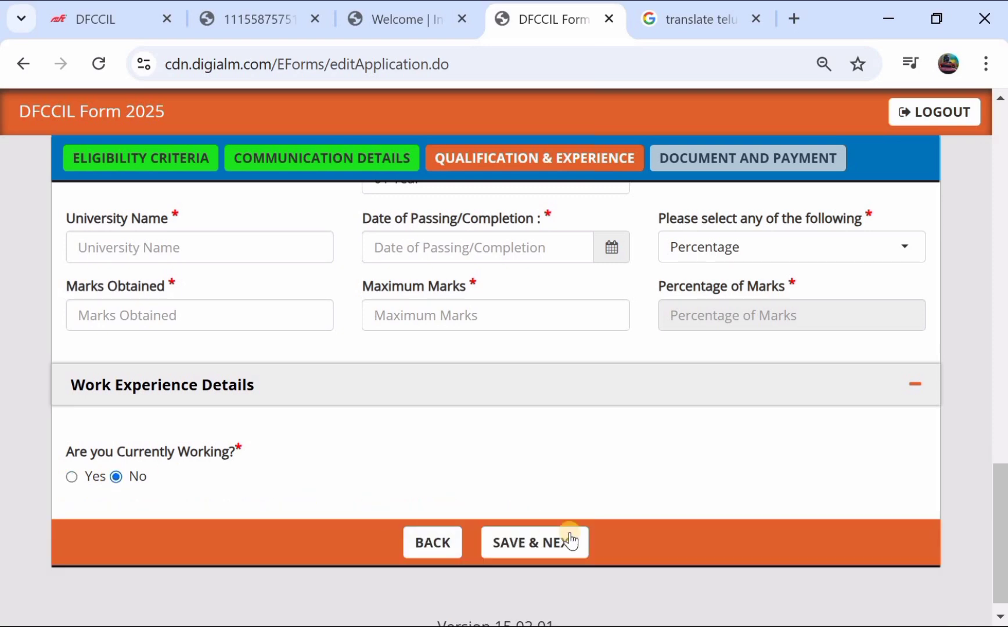
click(544, 556)
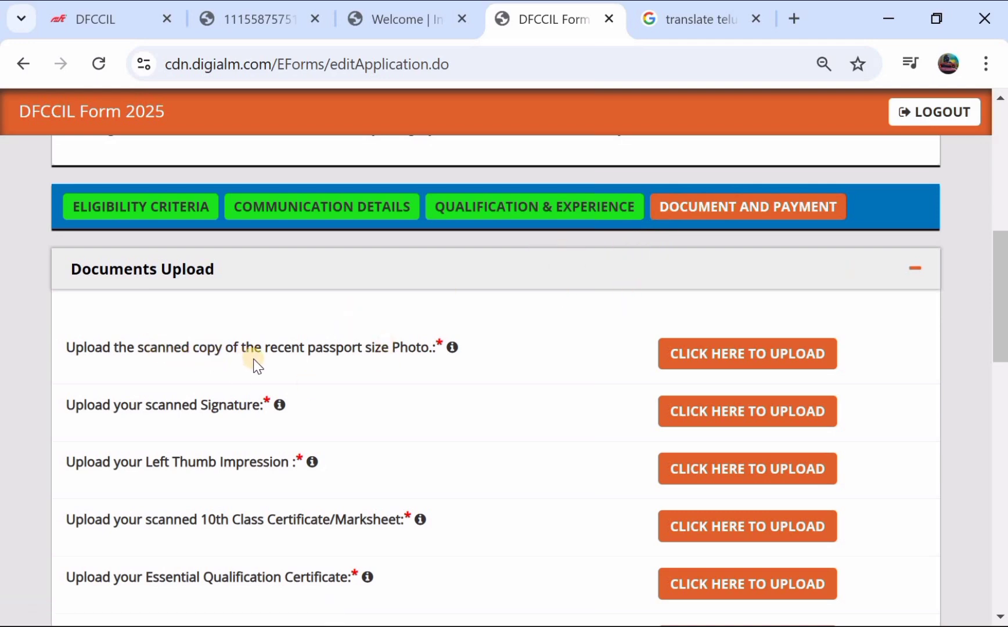
Check the upload requirements for the passport size photo and the scanned signature, closing each upload dialog without adding a file
click(733, 363)
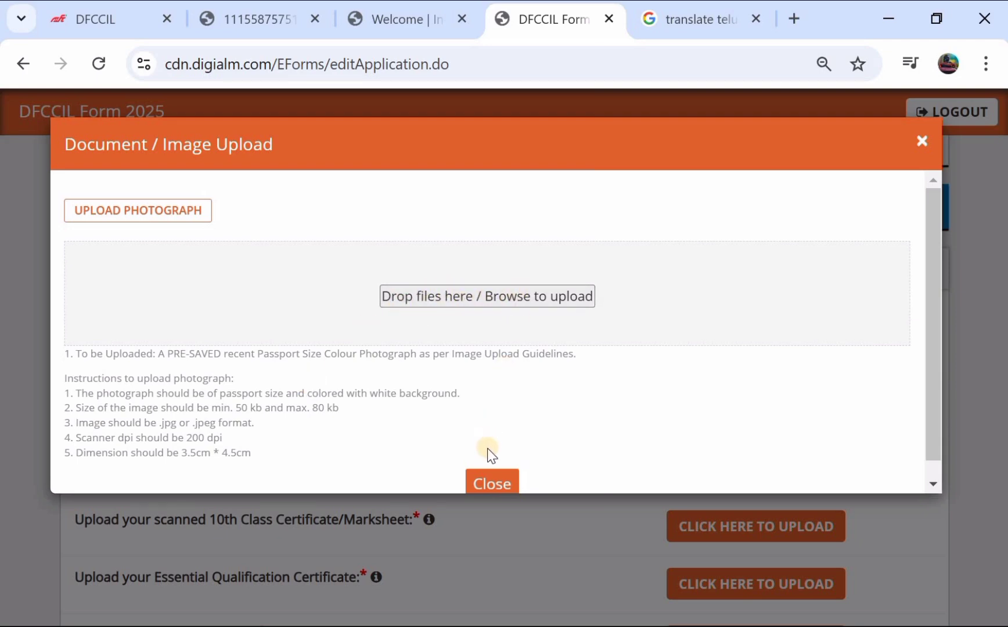
click(492, 485)
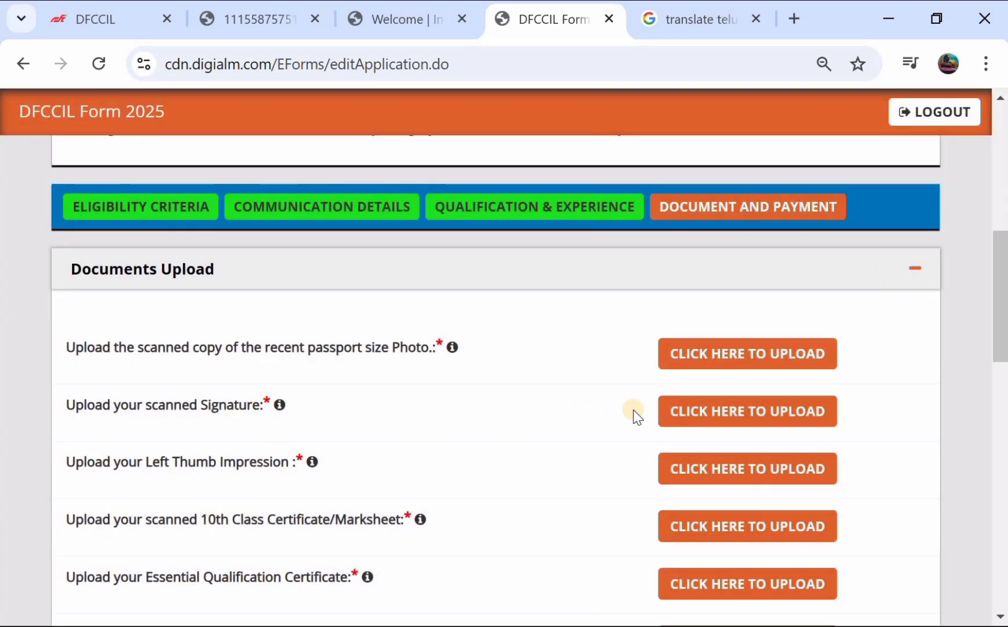
click(684, 411)
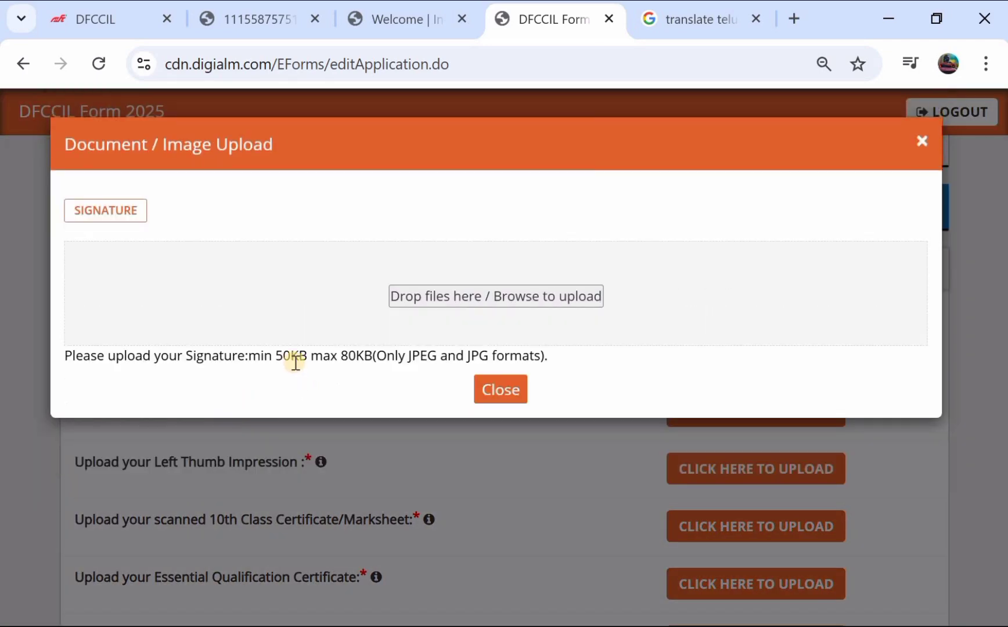
click(482, 389)
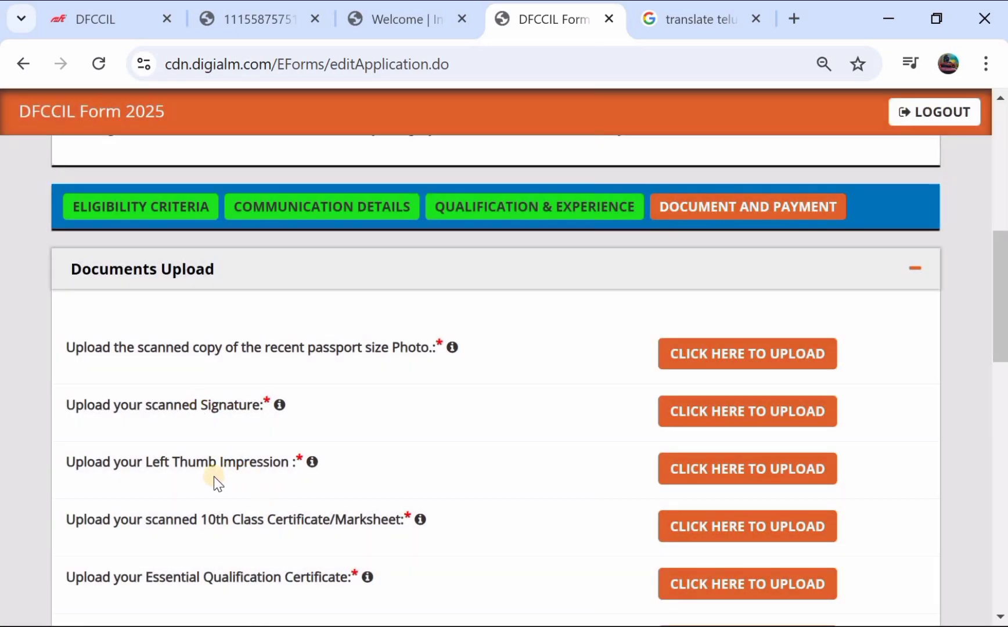
Check the upload requirements for the left thumb impression and the 10th class certificate, adding no file
scroll(213, 477, down, 1)
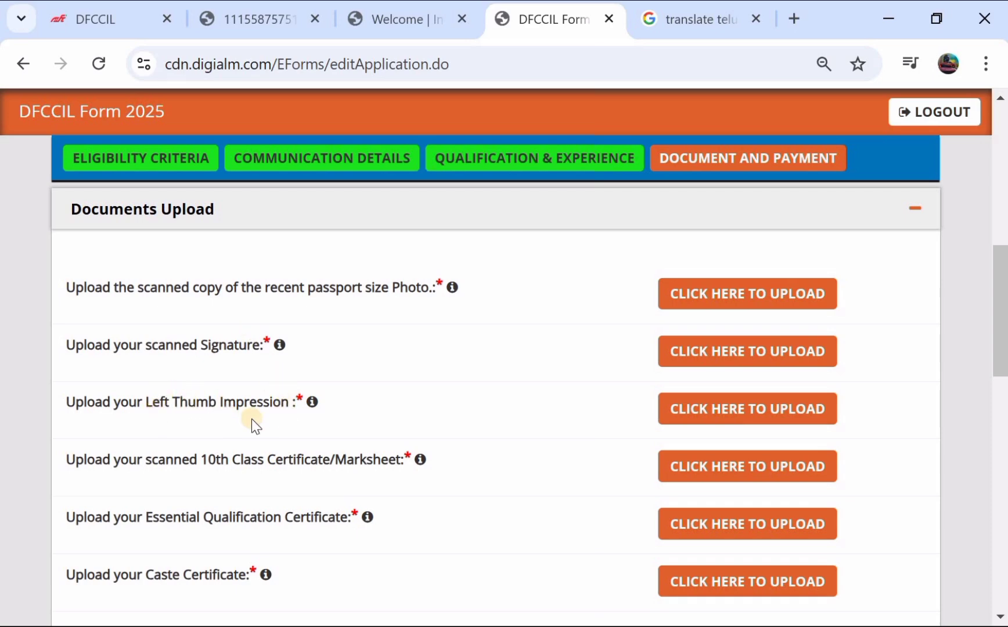
click(709, 417)
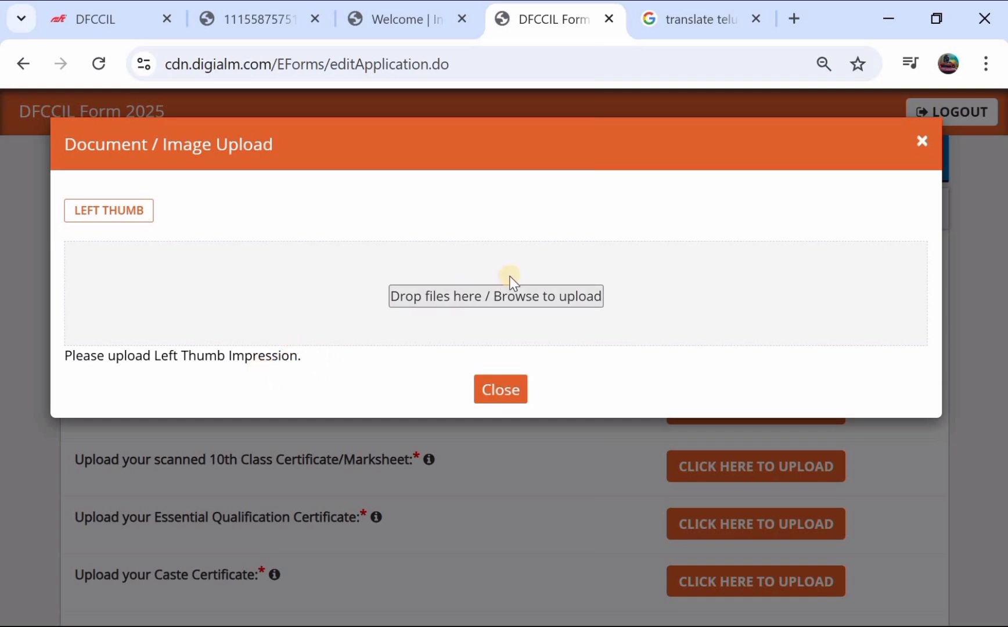
click(514, 390)
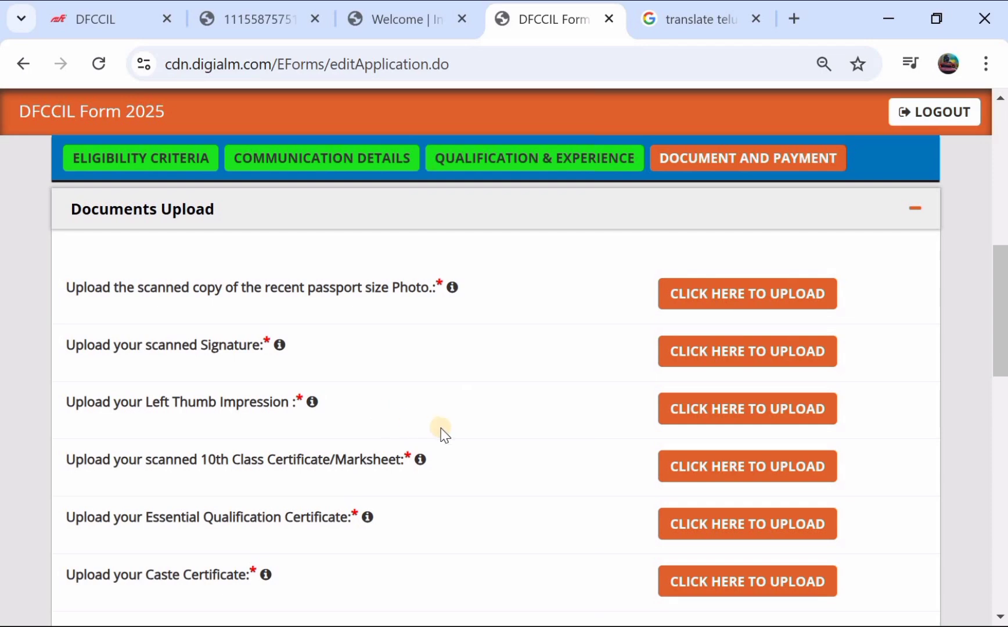
click(705, 424)
click(723, 475)
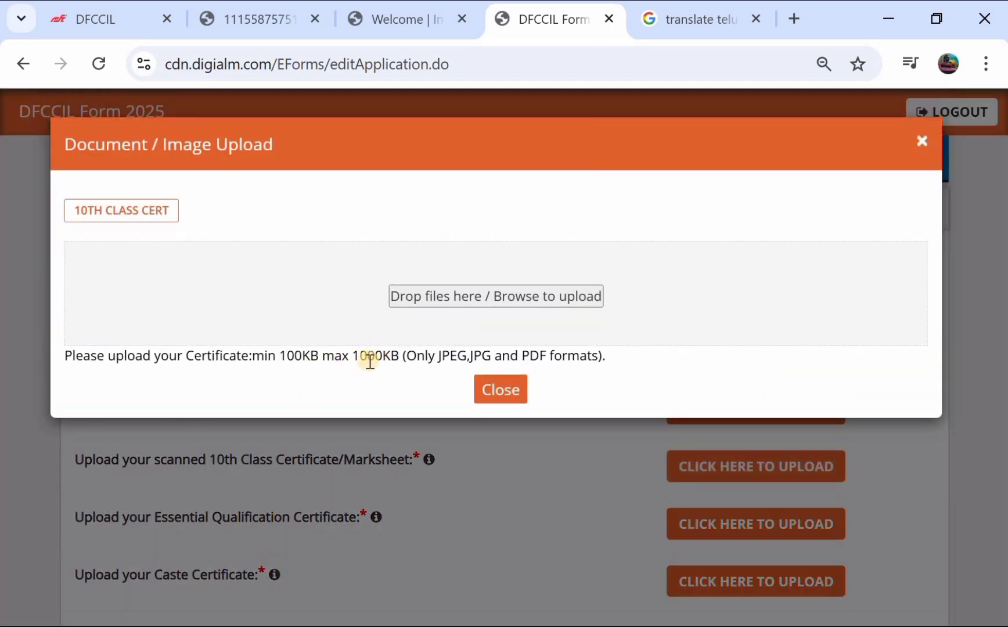
click(505, 392)
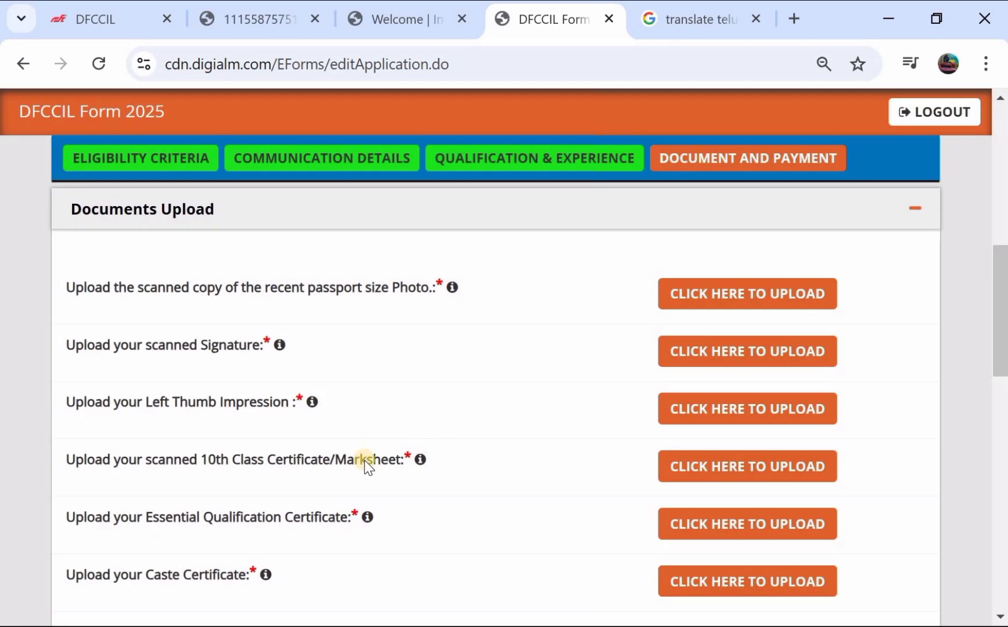
Check the upload requirements for the essential qualification certificate, and look over the caste certificate upload and the payment details
scroll(367, 467, down, 1)
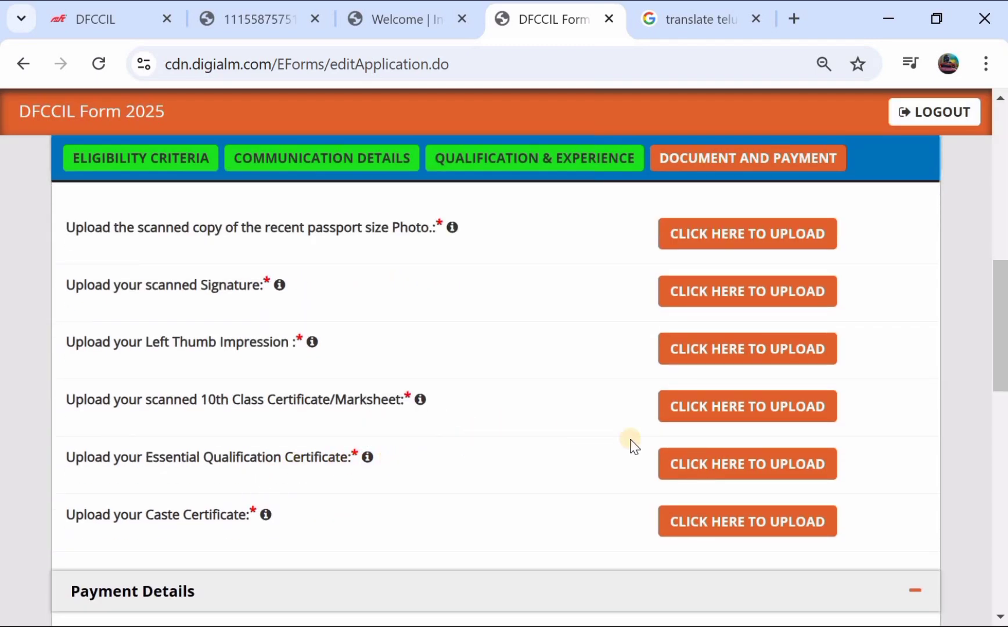
click(691, 472)
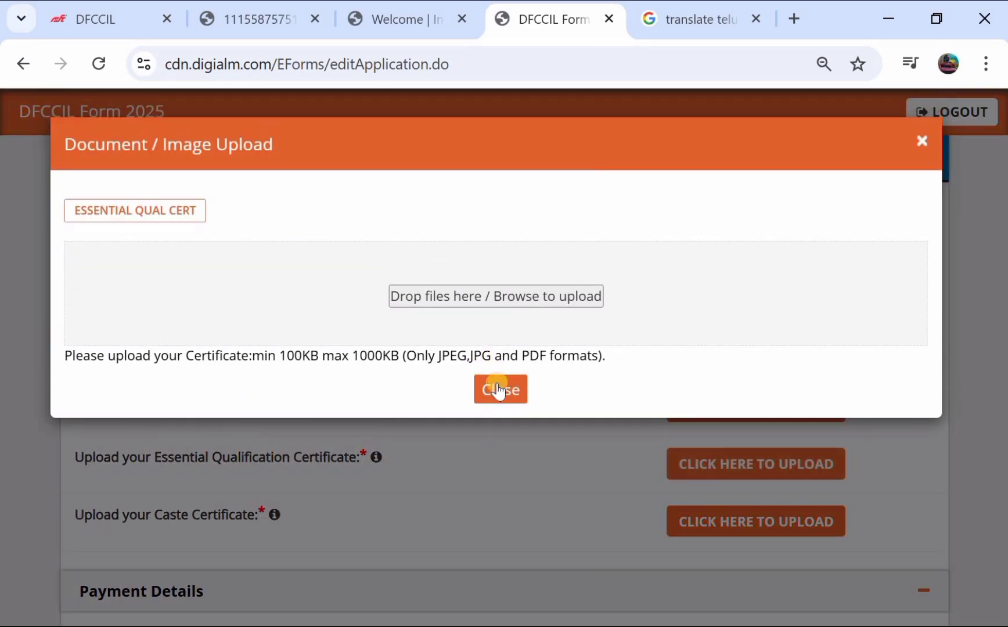
click(498, 390)
scroll(315, 463, down, 1)
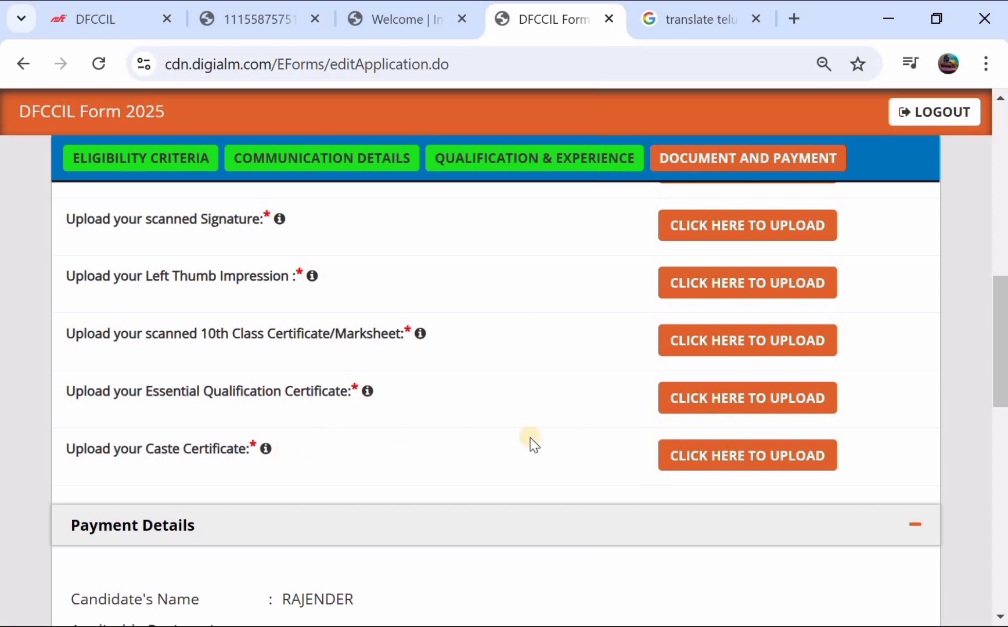
click(729, 465)
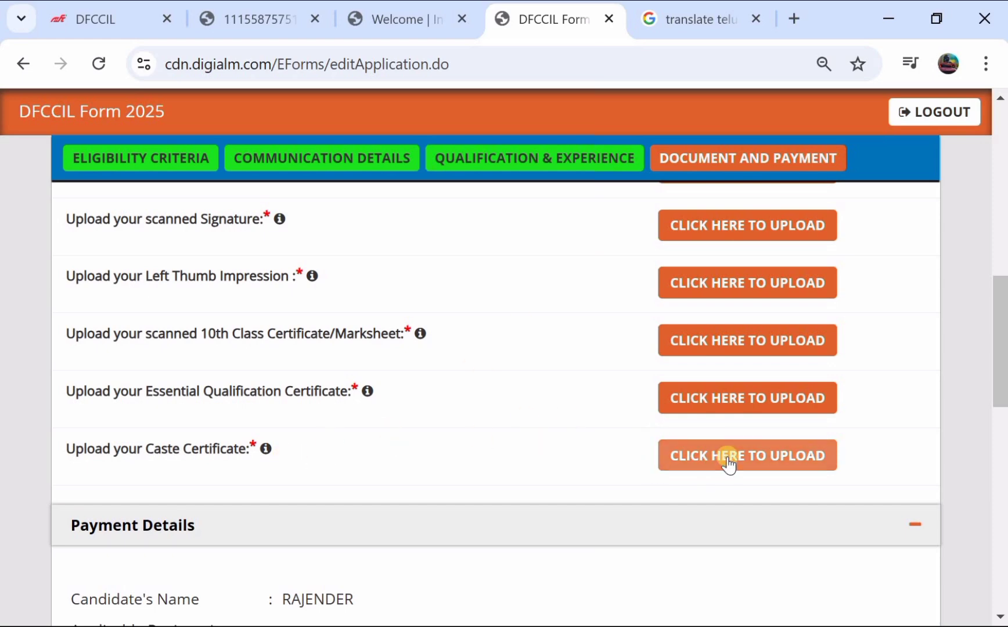
scroll(524, 435, down, 4)
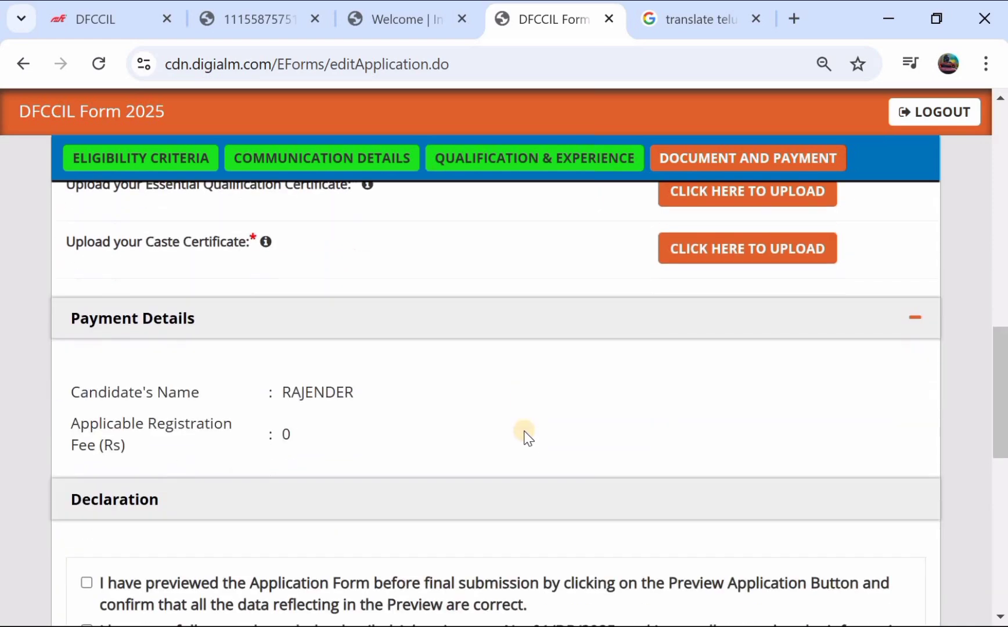
scroll(589, 194, up, 1)
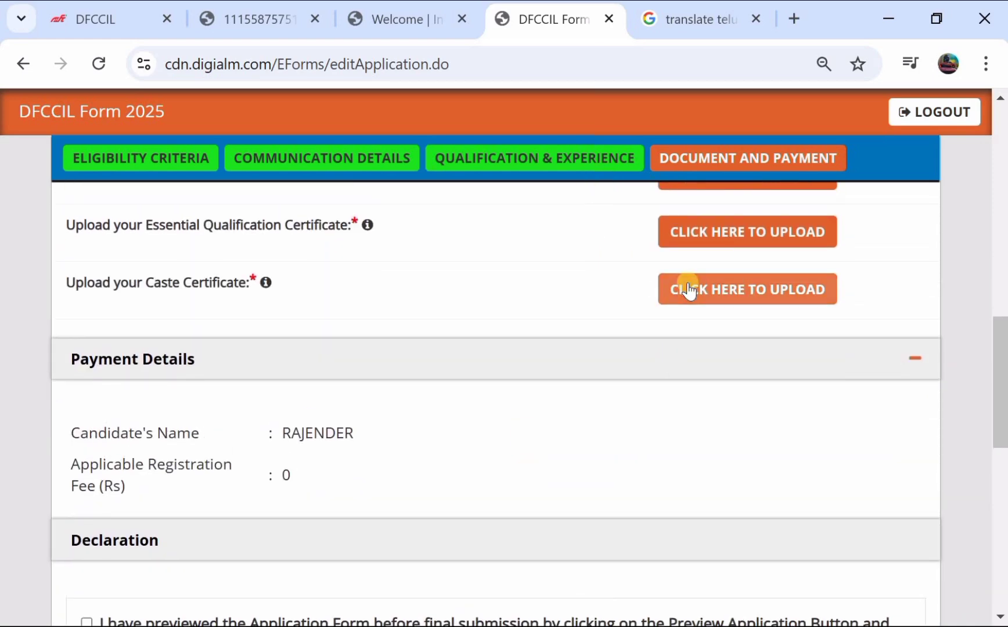
scroll(690, 287, up, 2)
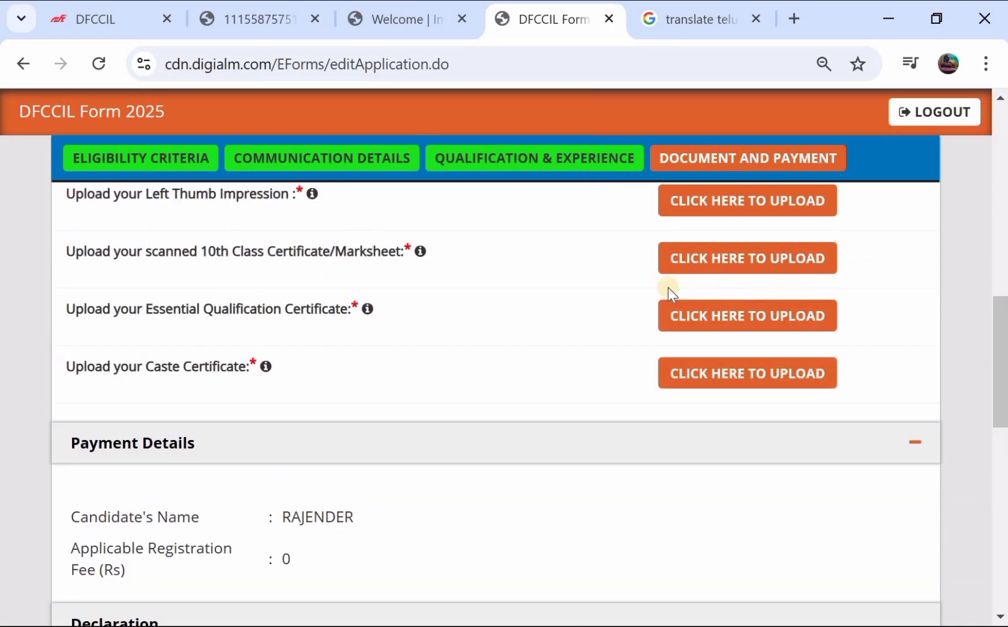
Accept all six declaration statements, from having previewed the application form to agreeing with the above
scroll(669, 293, down, 4)
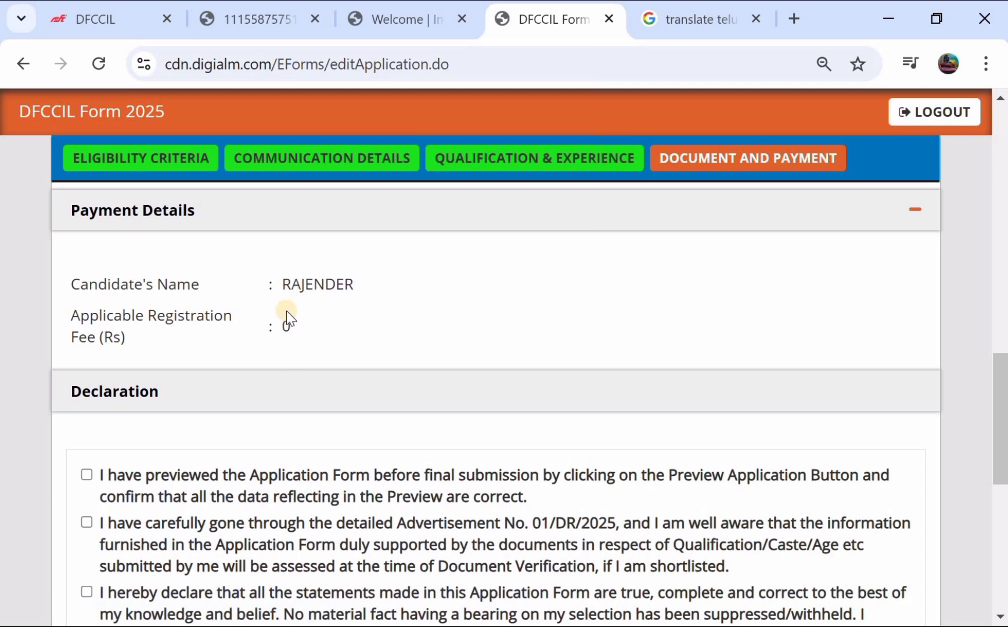
scroll(299, 313, down, 2)
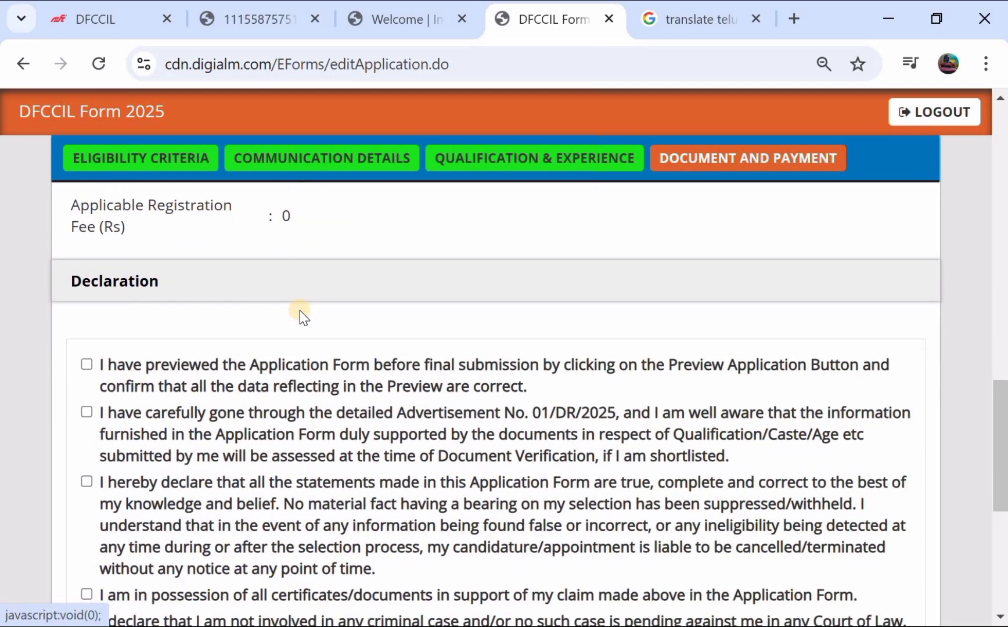
scroll(348, 342, down, 1)
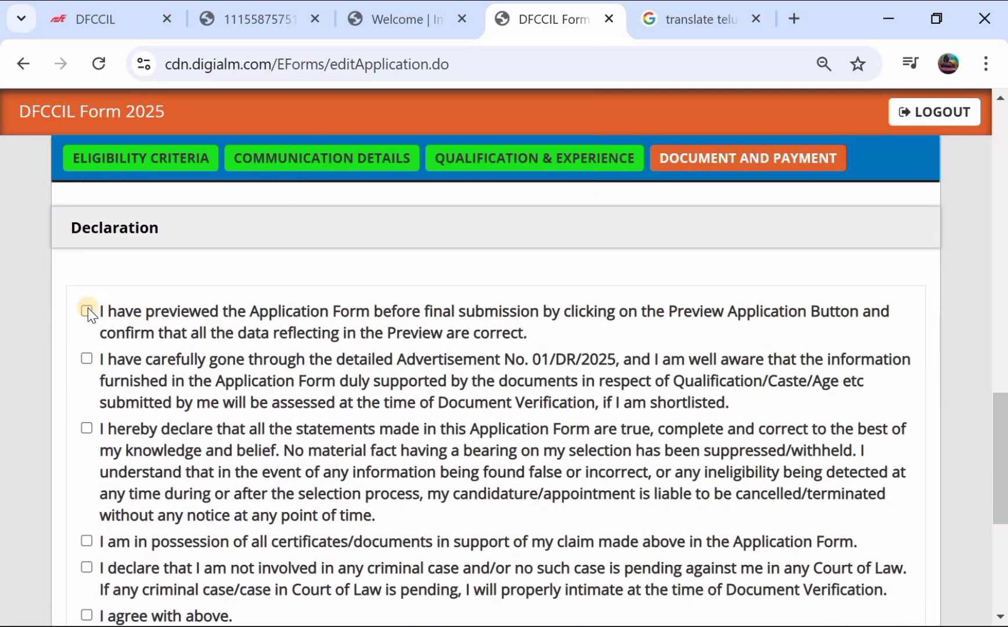
click(86, 358)
click(84, 428)
scroll(84, 424, down, 1)
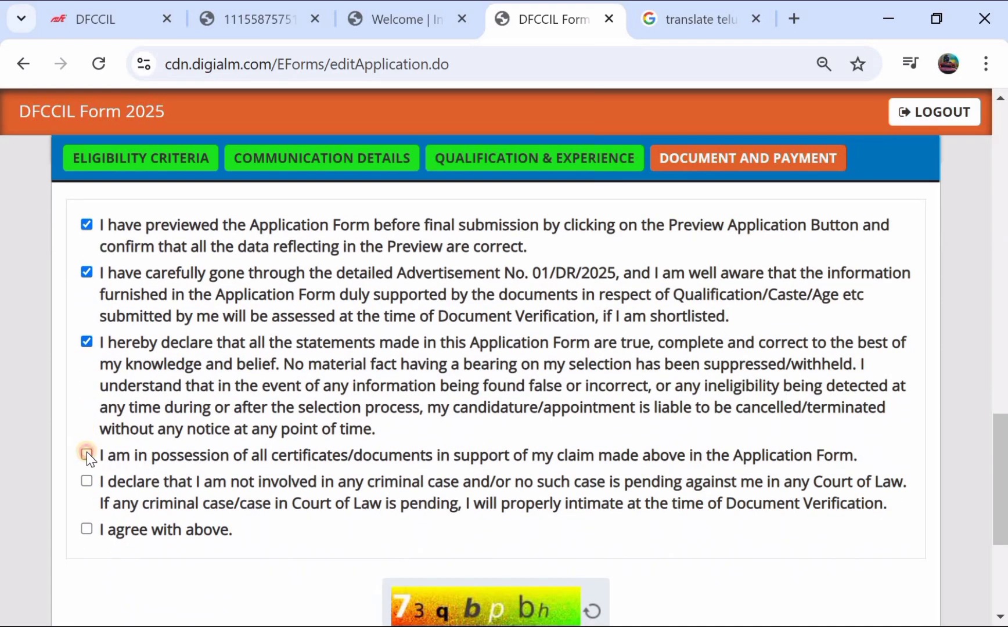
click(87, 481)
click(90, 530)
scroll(306, 463, down, 3)
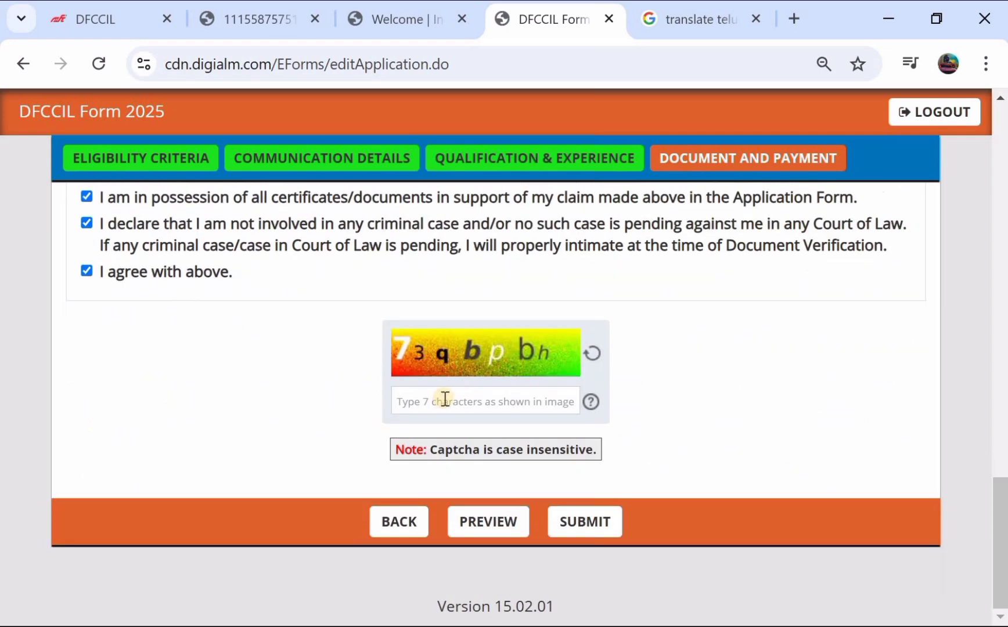
Preview the application, review its work experience and payment details, and close the preview
click(495, 526)
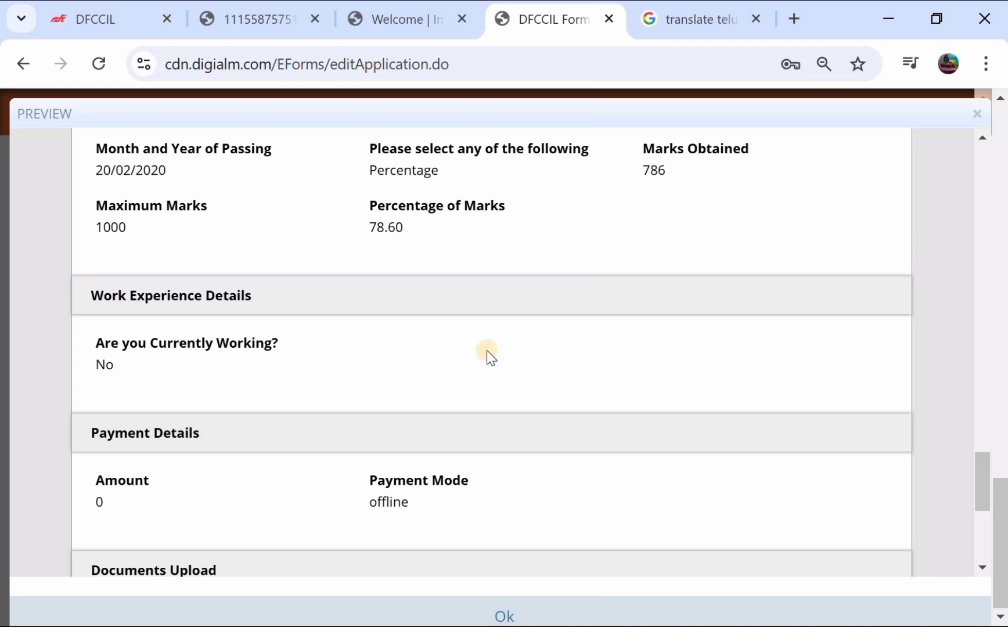
scroll(486, 351, down, 1)
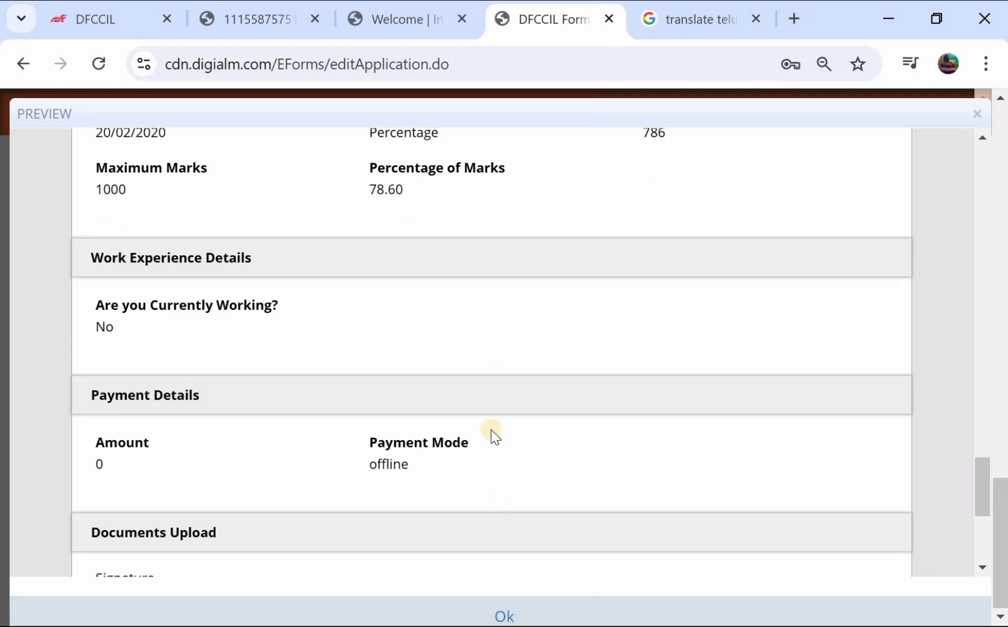
click(498, 612)
Review the uploaded documents and the caste certificate's file requirements, close its upload dialog, and return to the captcha below the declaration
scroll(366, 410, up, 4)
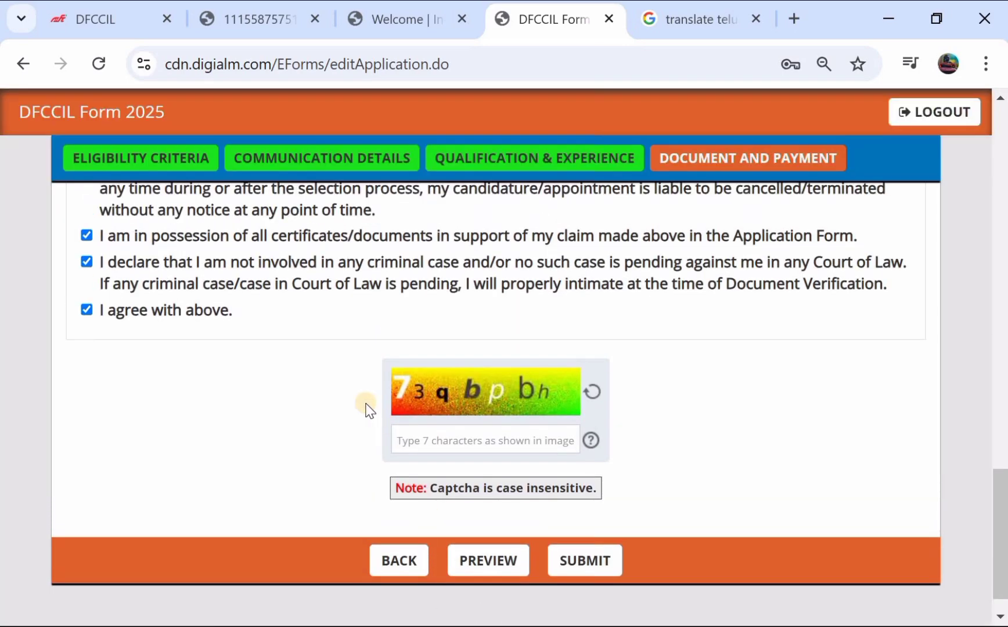
scroll(366, 409, up, 5)
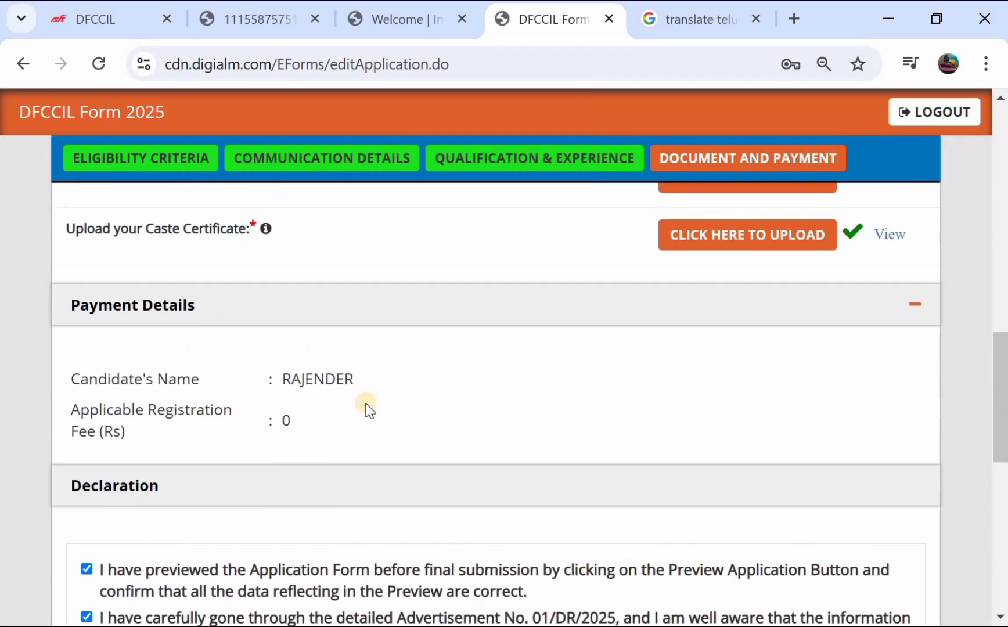
scroll(379, 307, up, 2)
scroll(379, 308, up, 10)
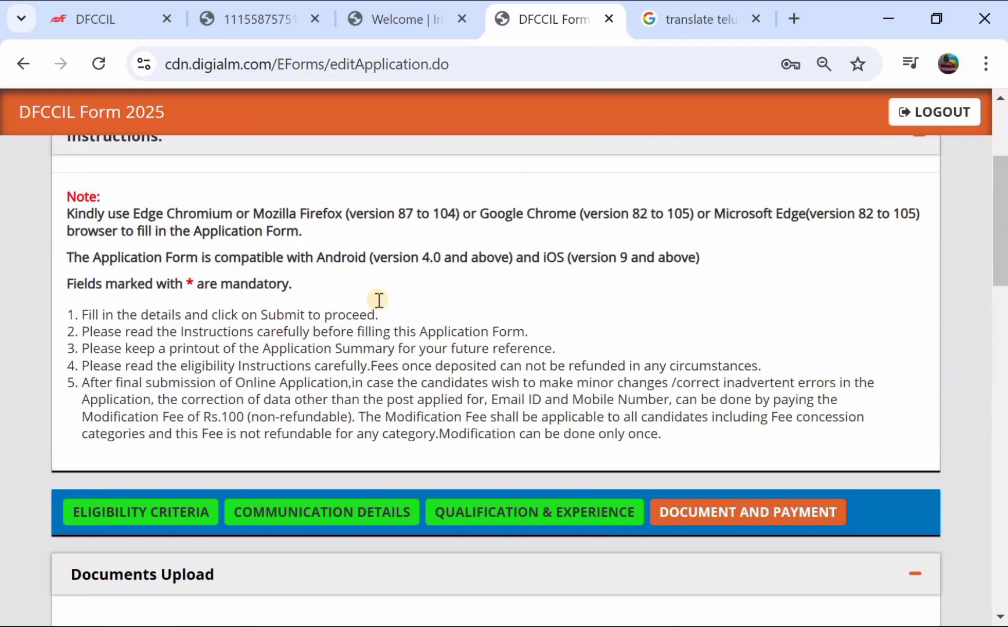
scroll(378, 300, down, 1)
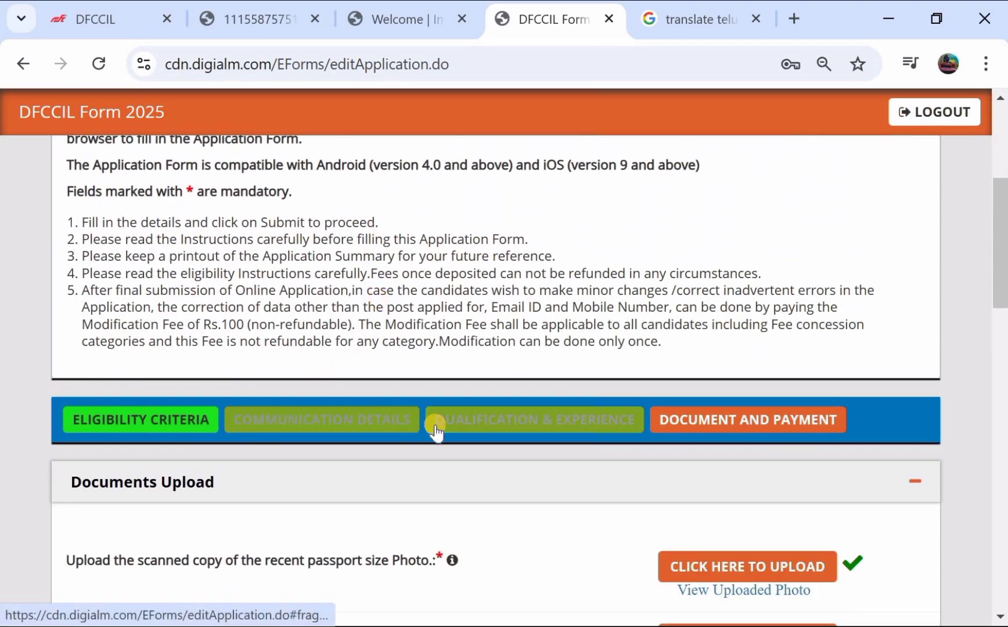
scroll(435, 428, down, 5)
scroll(356, 467, down, 2)
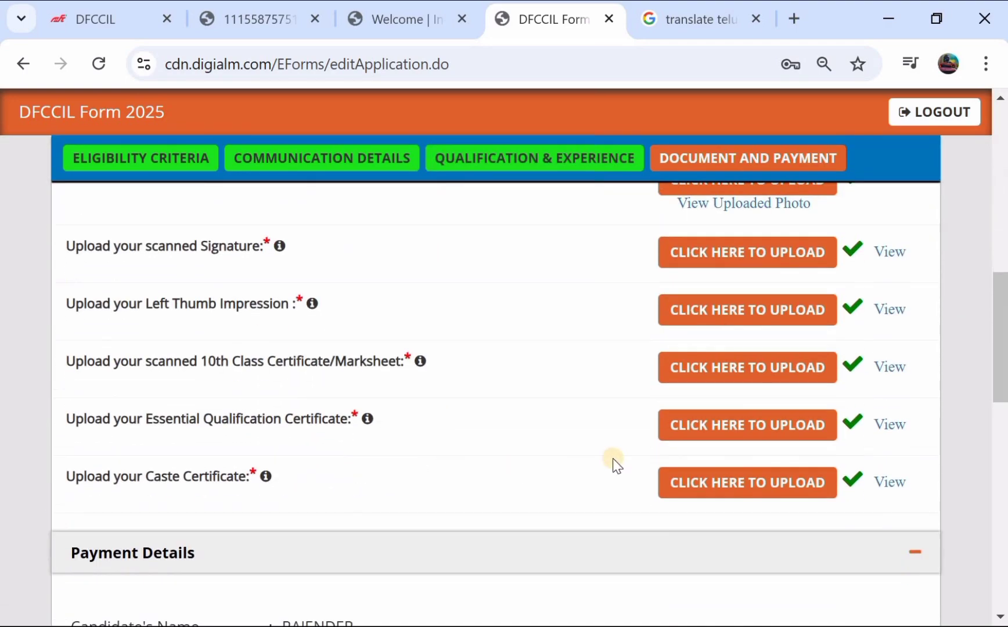
click(685, 482)
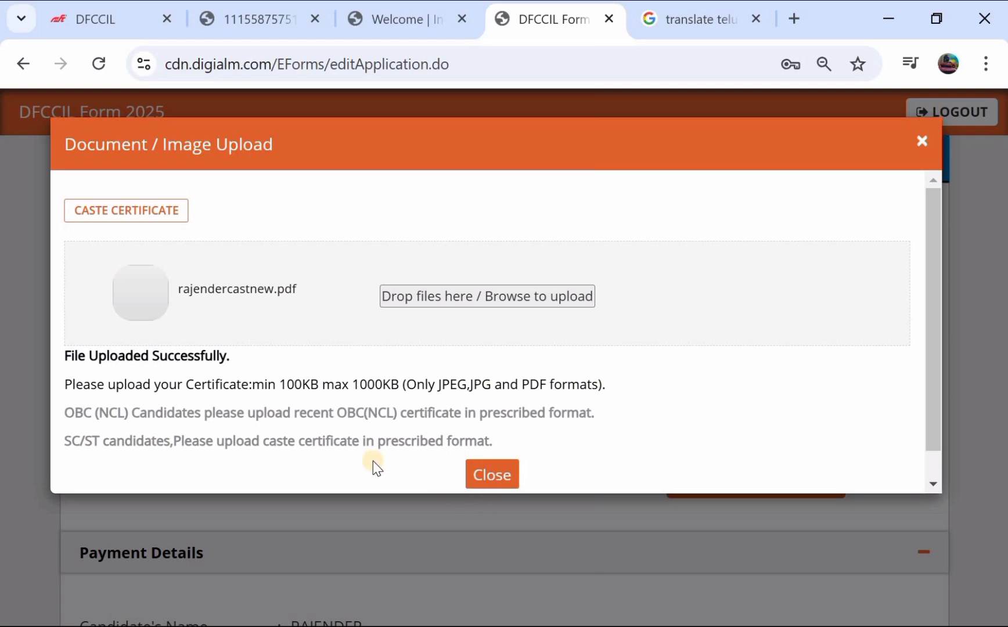
click(486, 480)
scroll(484, 474, down, 10)
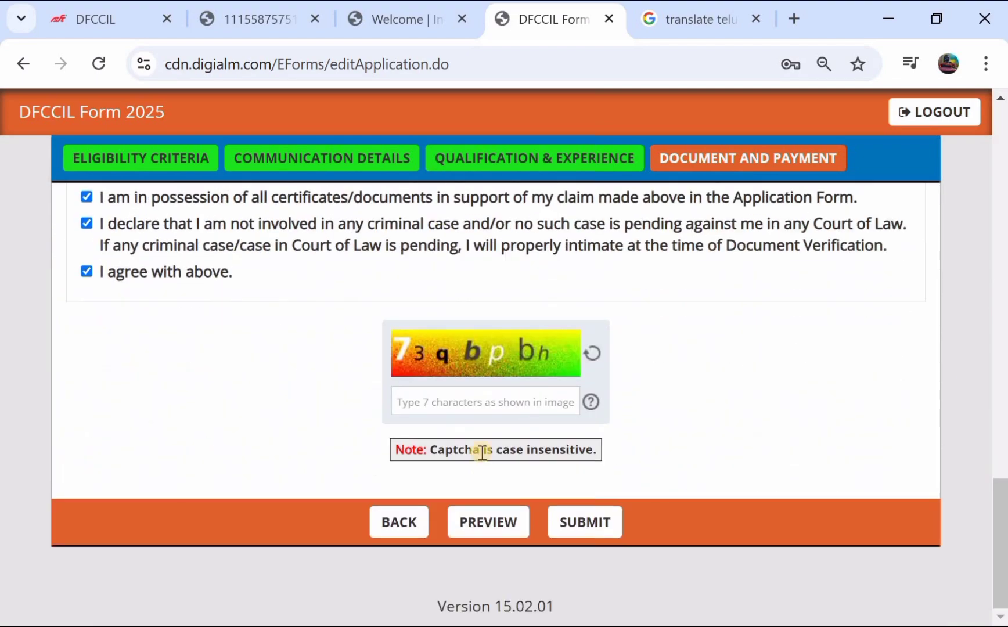
Enter the captcha characters shown in the image, try to submit the application, and dismiss the alert
click(485, 407)
text(73qbpbh)
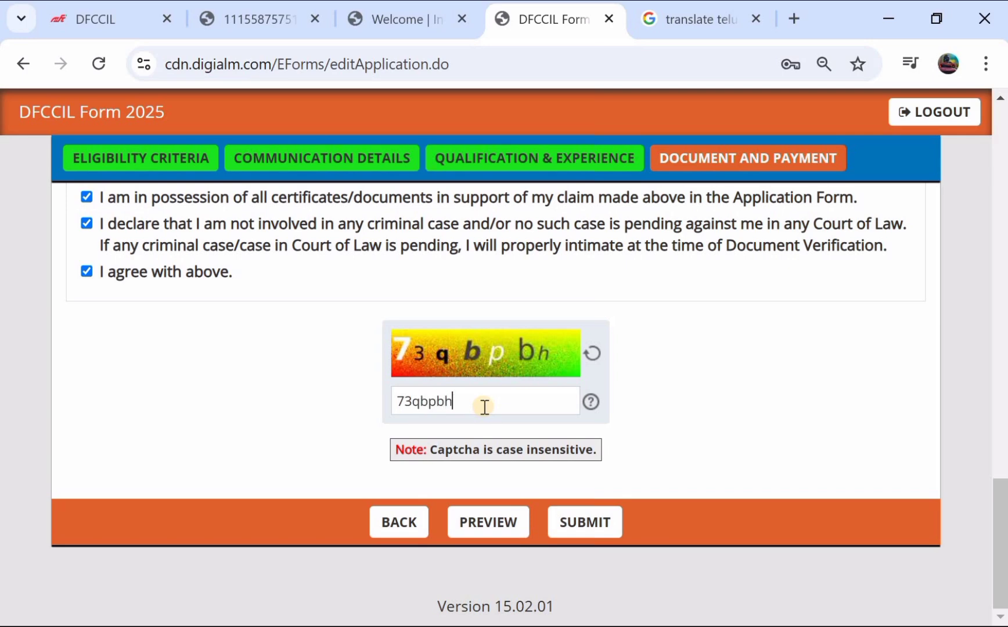
click(575, 524)
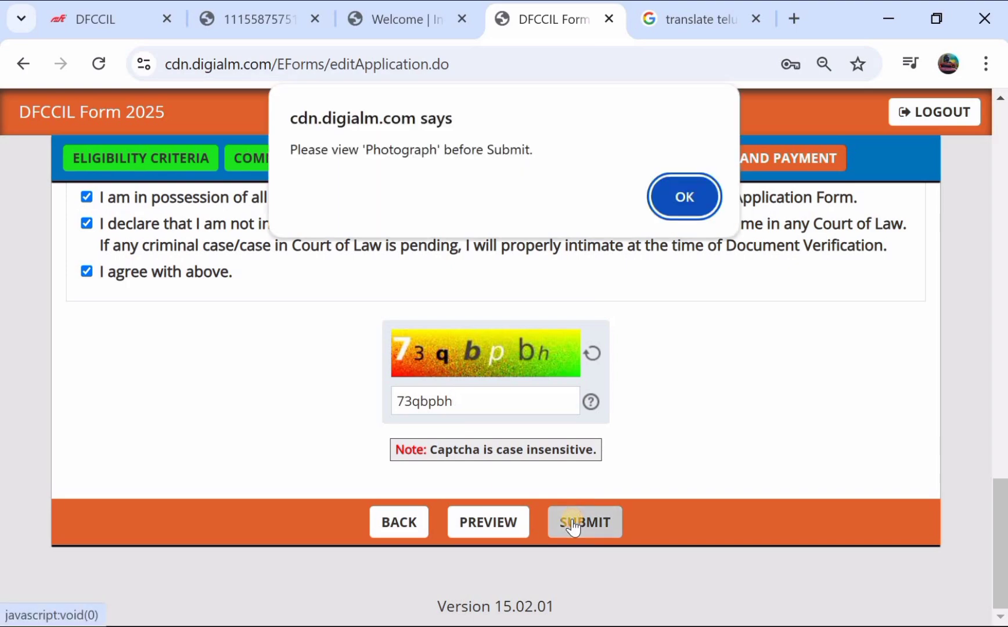
click(696, 194)
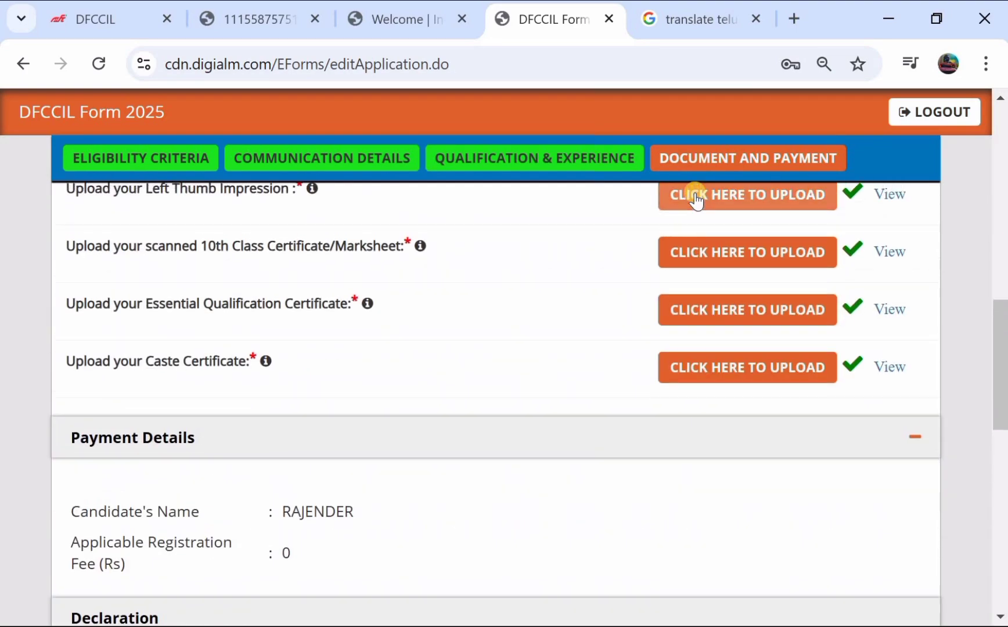
View the uploaded passport size photo, close its window, and submit the application again
click(760, 269)
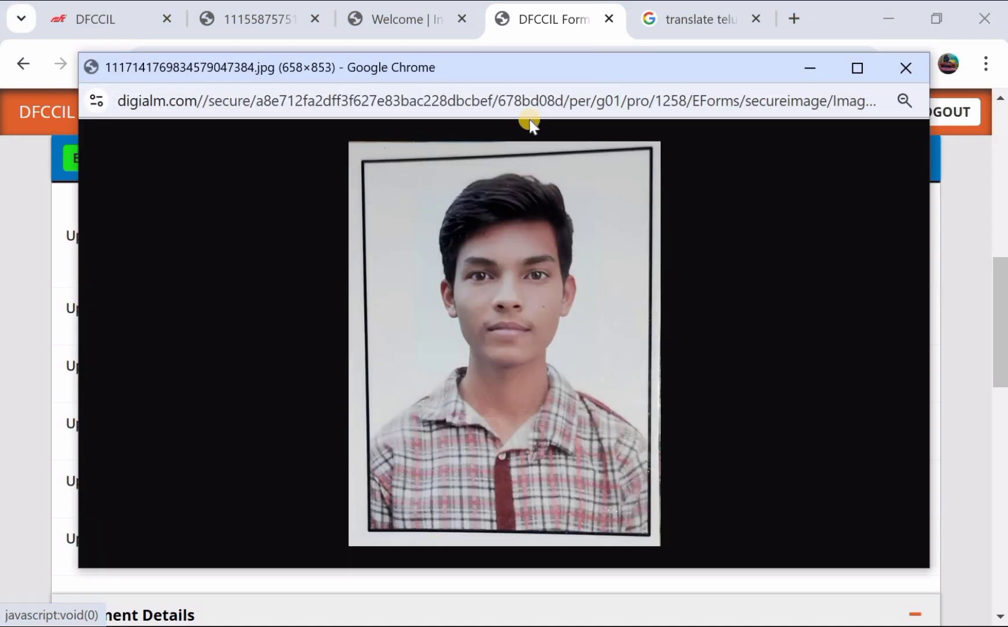
click(907, 67)
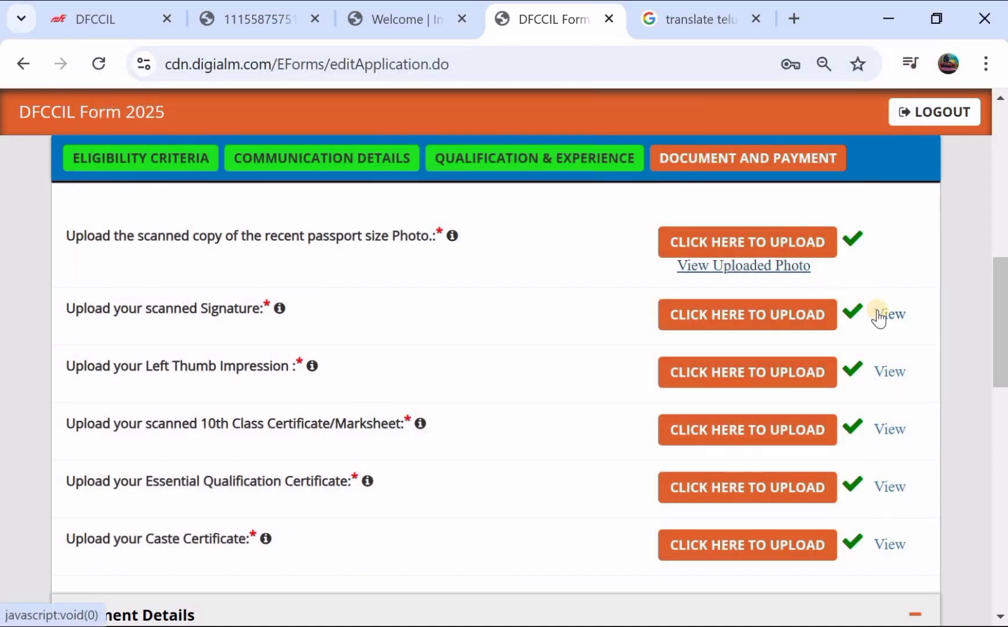
scroll(697, 348, down, 15)
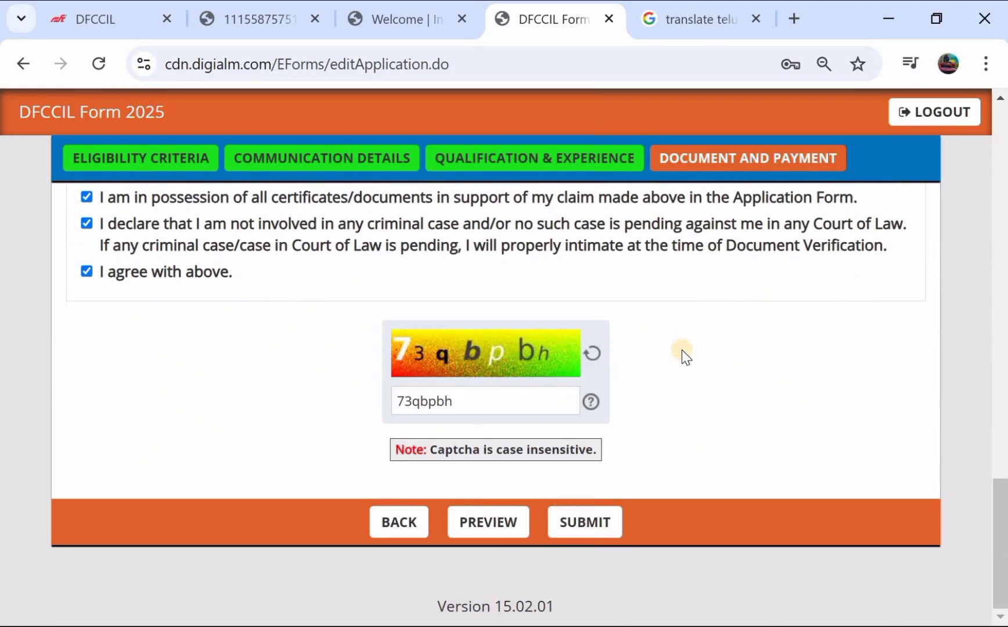
click(593, 522)
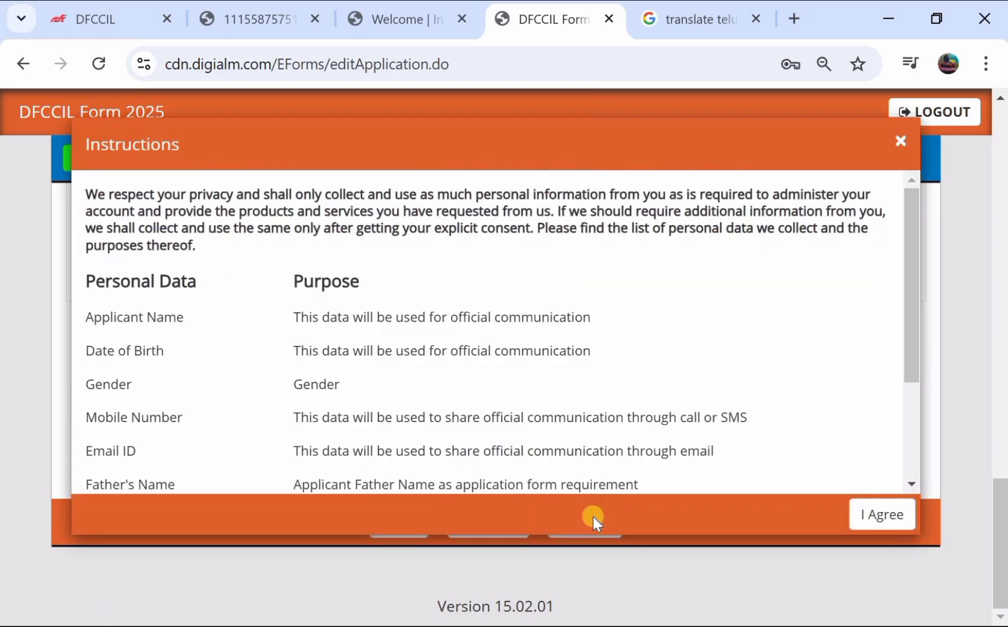
Read through the personal data and purpose list in the privacy instructions and agree to it
scroll(569, 396, down, 1)
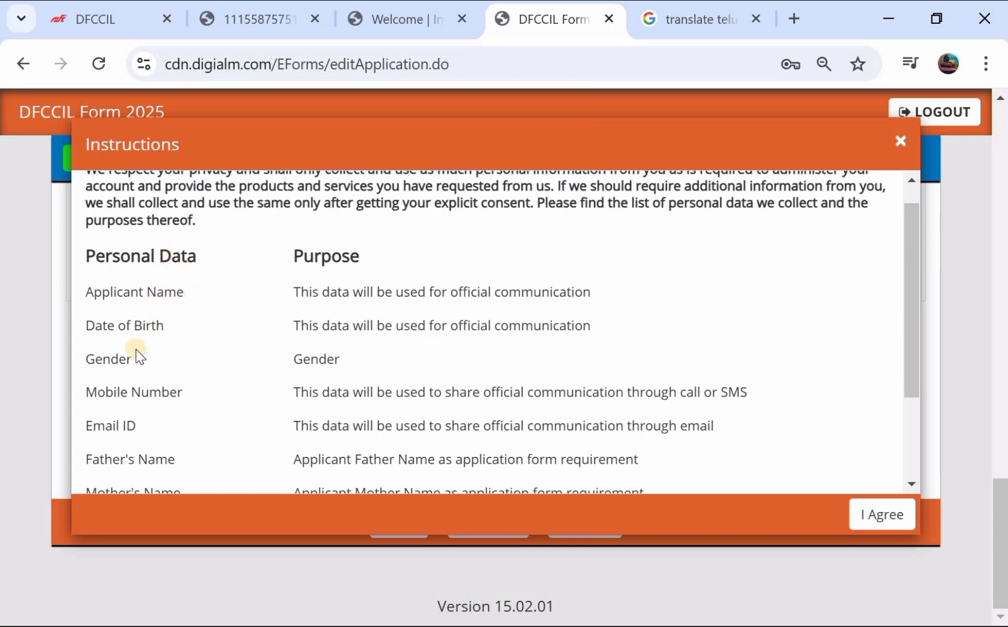
scroll(150, 390, down, 3)
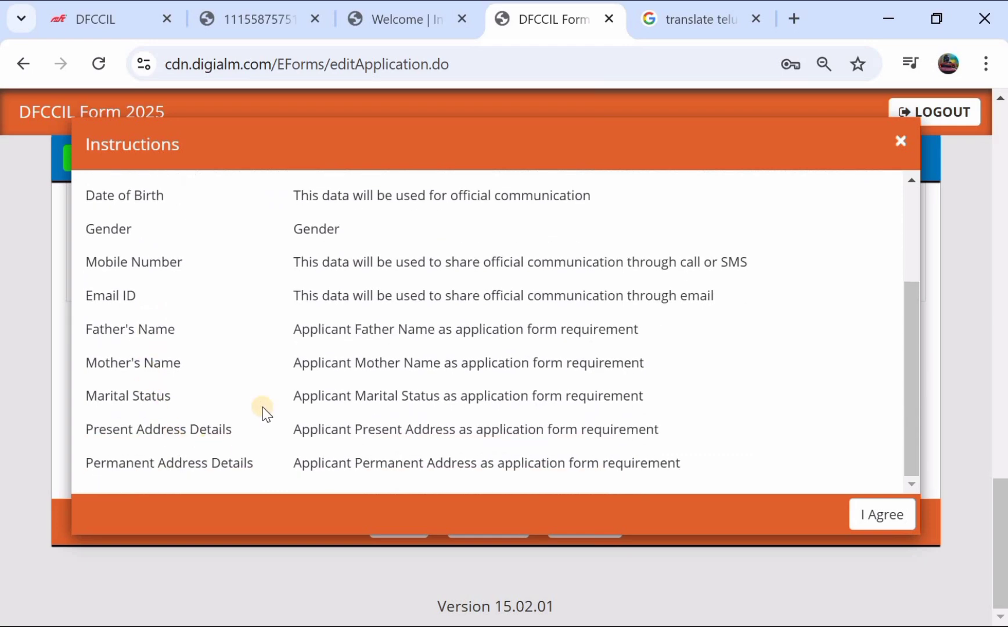
scroll(342, 342, up, 2)
scroll(342, 341, up, 2)
scroll(342, 342, down, 3)
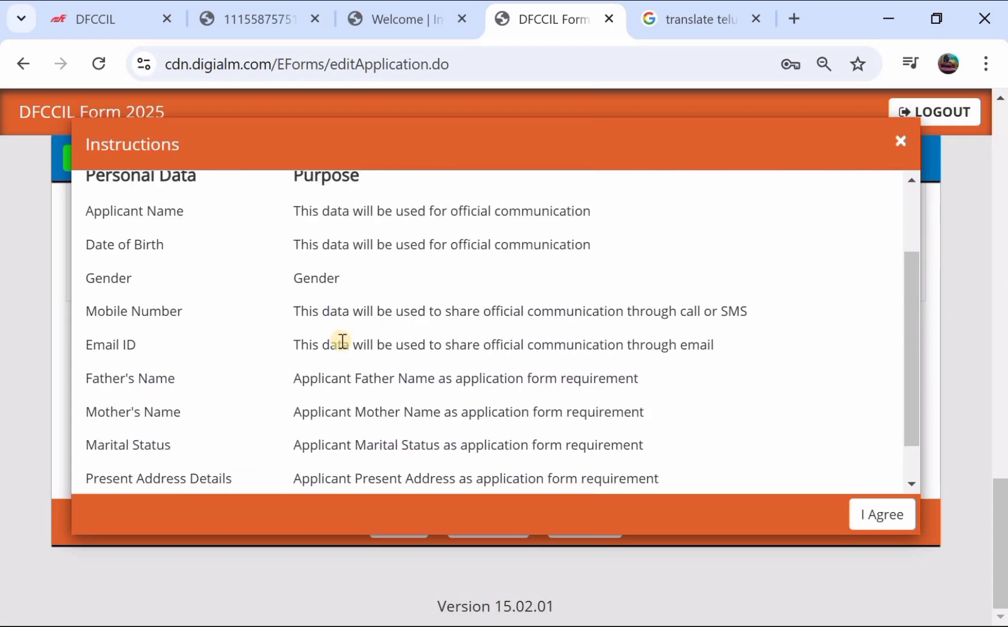
scroll(341, 341, up, 2)
scroll(342, 342, down, 3)
scroll(341, 341, up, 2)
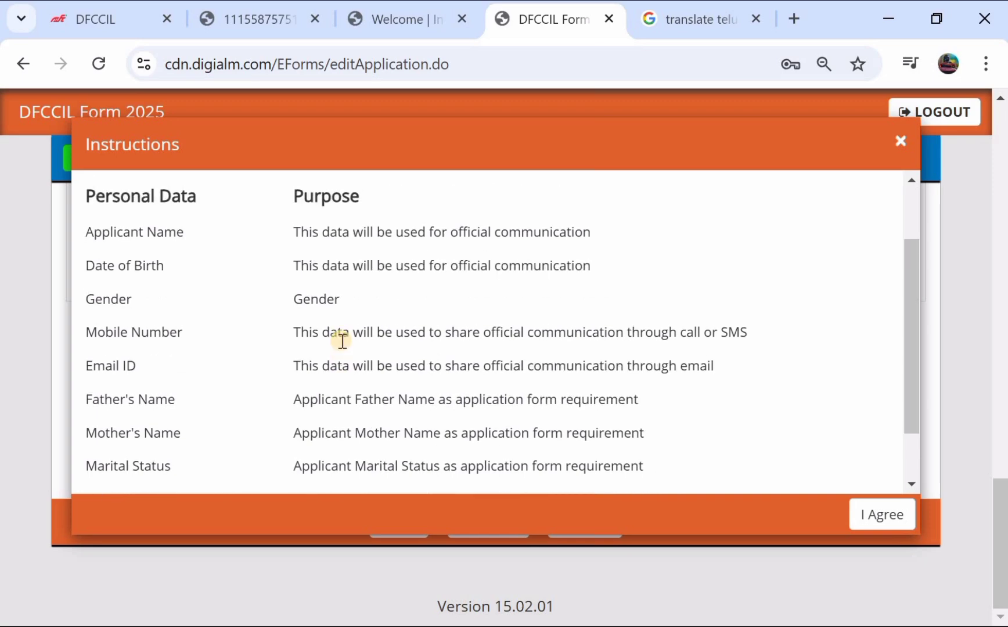
scroll(341, 342, down, 3)
click(884, 514)
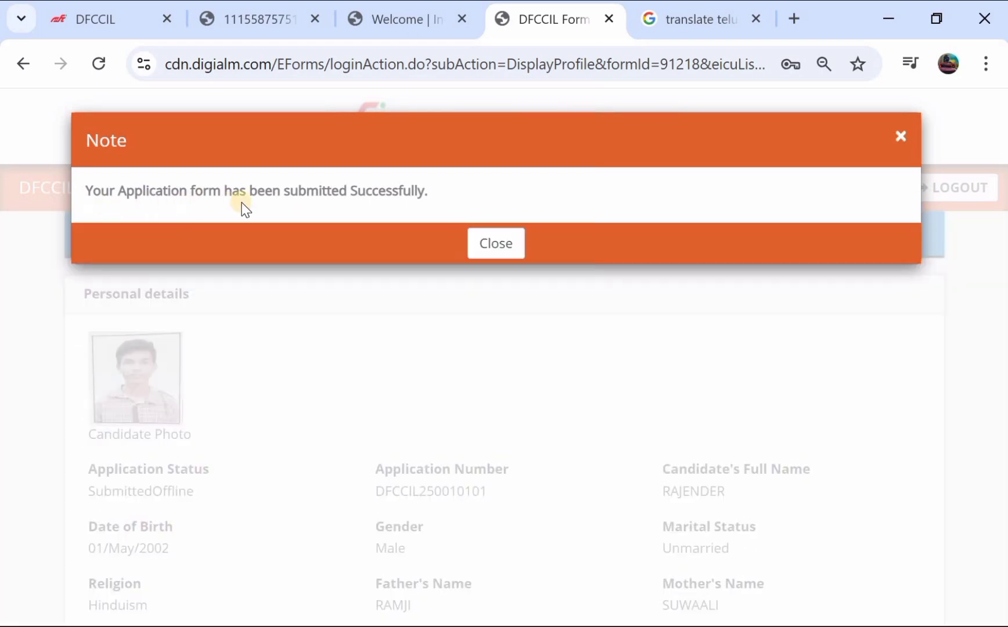
Close the submission note and review the submitted application's personal details, post details and test city preferences for CBT1 and CBT2
click(498, 244)
scroll(446, 331, down, 5)
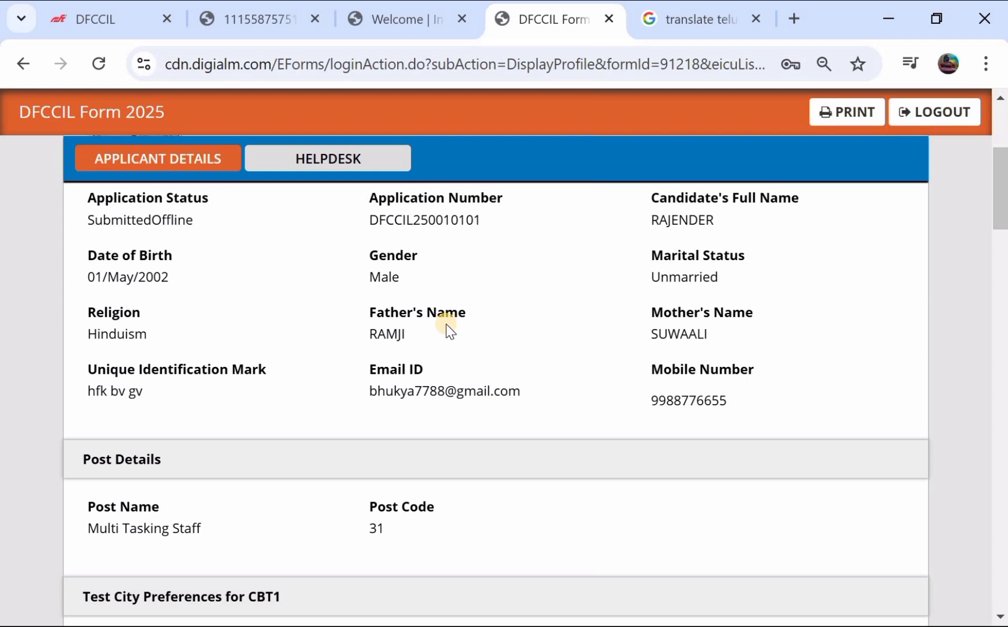
scroll(446, 324, up, 1)
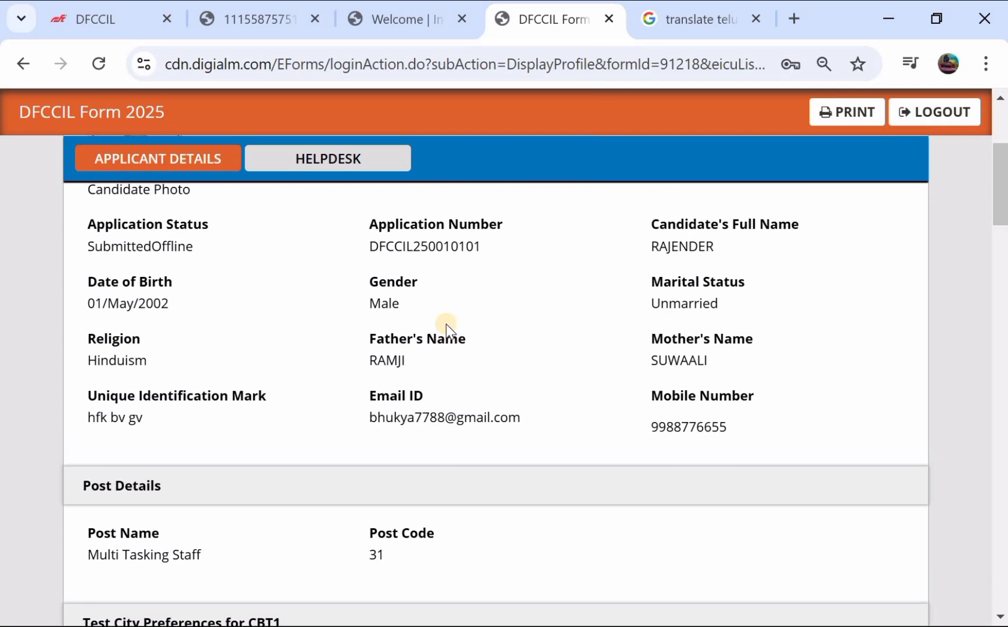
scroll(446, 323, down, 1)
scroll(446, 324, down, 3)
scroll(447, 326, down, 1)
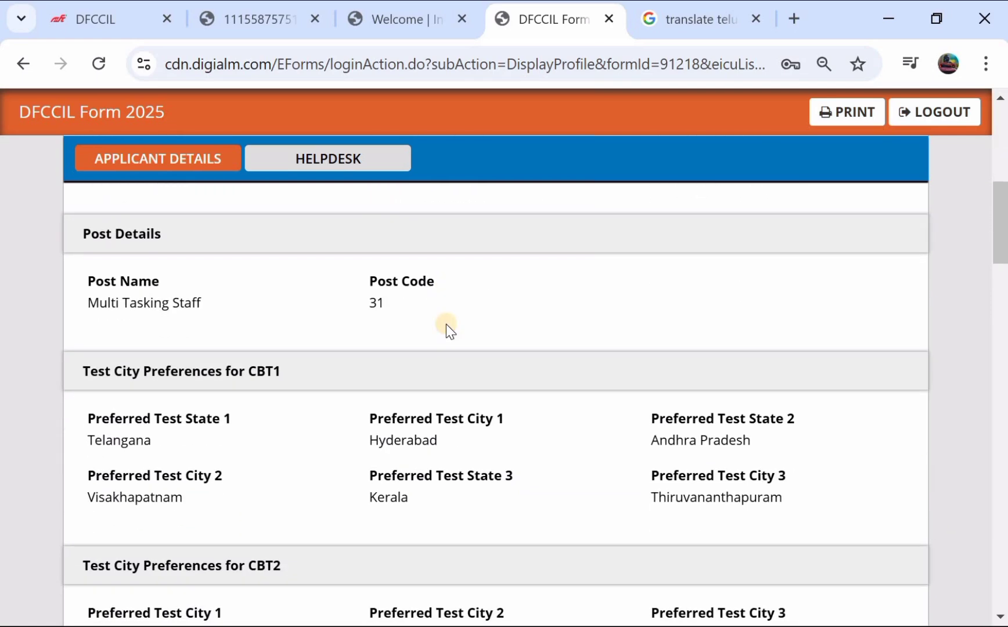
scroll(447, 325, down, 2)
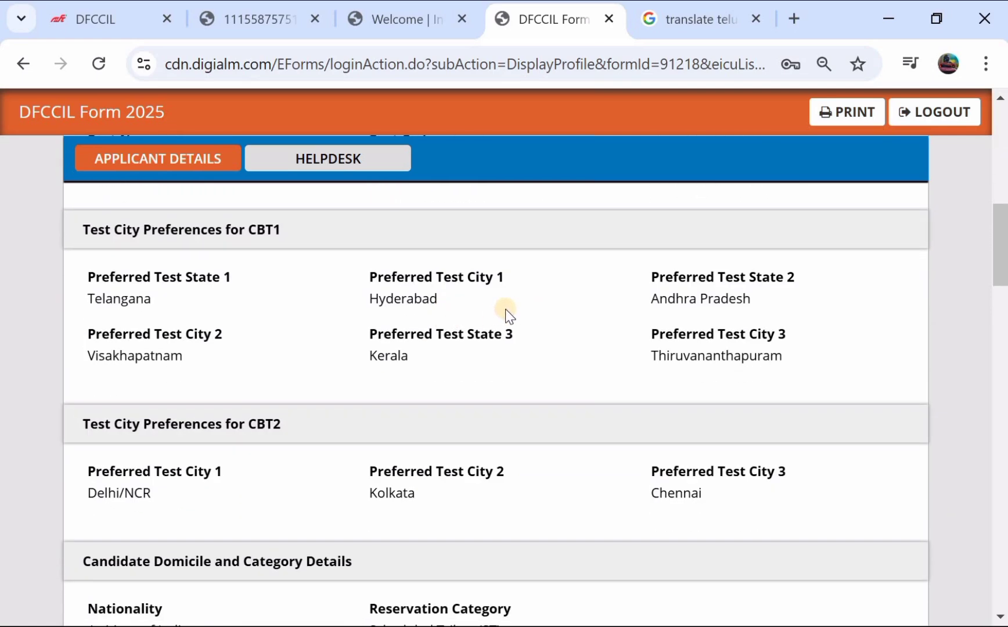
scroll(507, 311, up, 1)
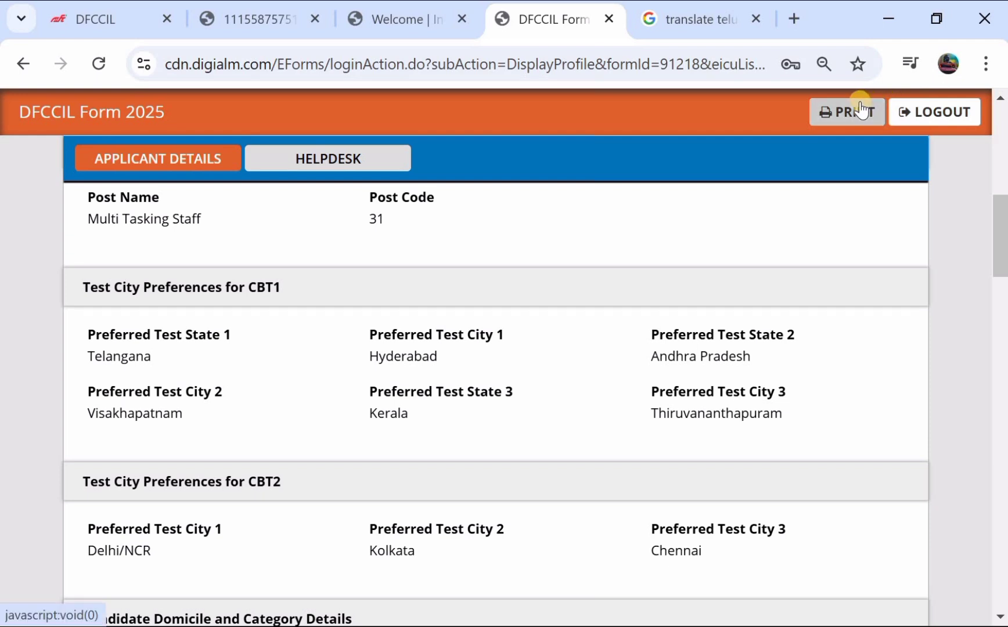
scroll(603, 295, down, 1)
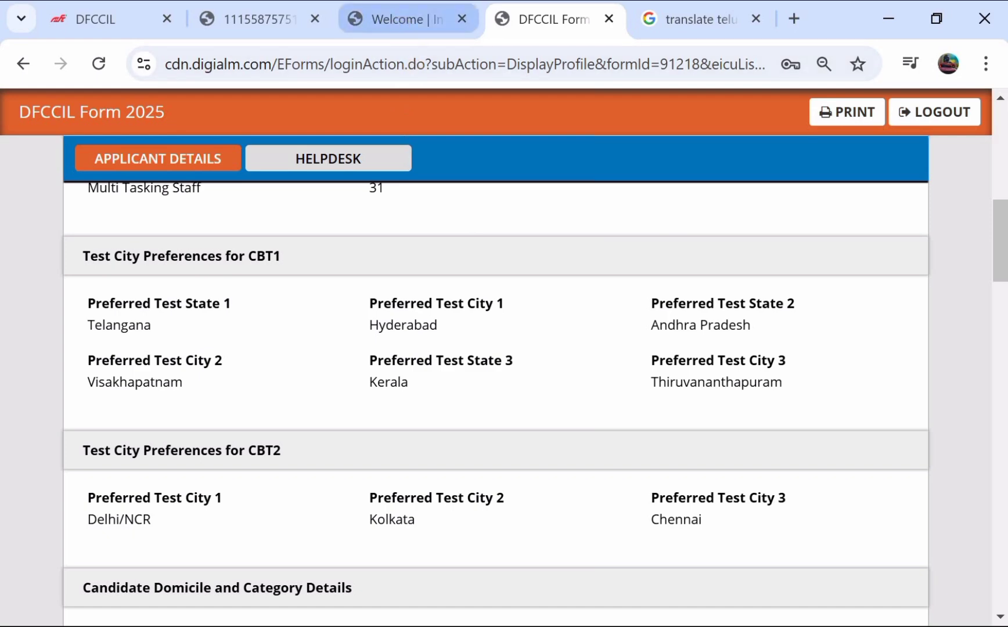
Switch to the DFCCIL website and look over its home page
click(88, 19)
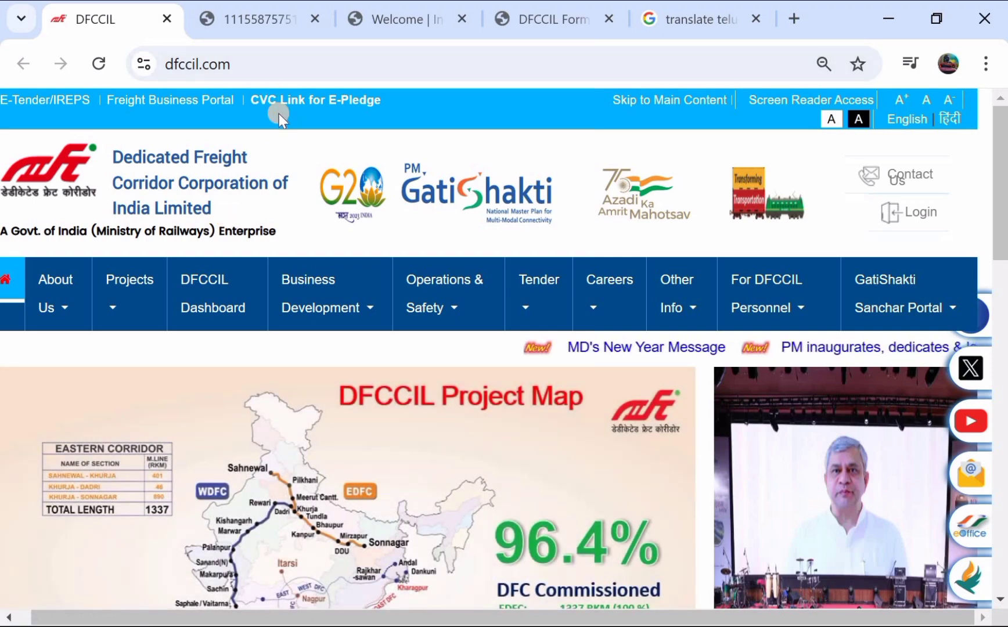
scroll(278, 115, down, 1)
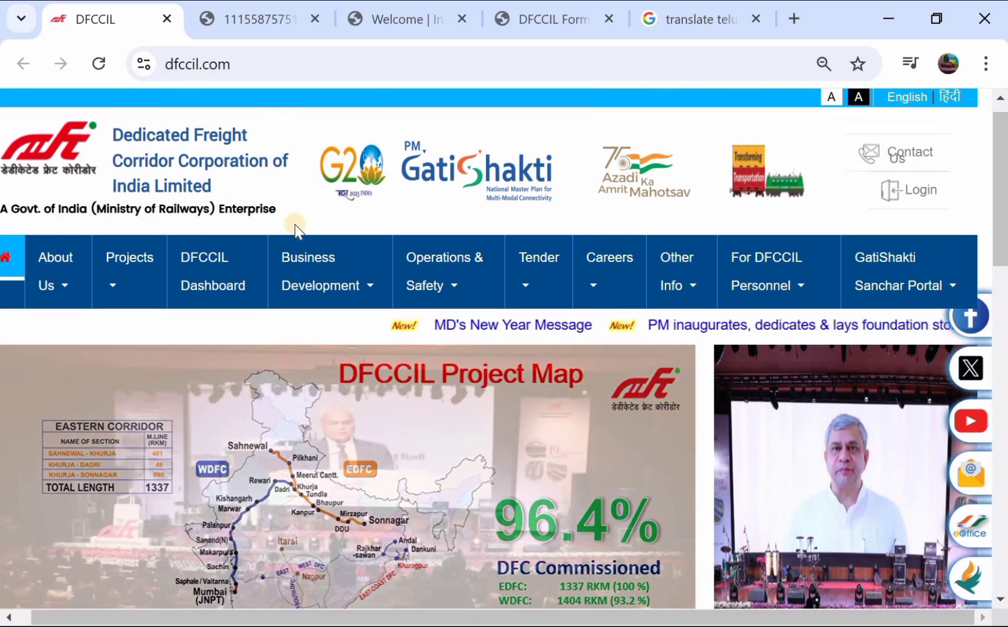
scroll(293, 227, down, 2)
scroll(288, 225, down, 1)
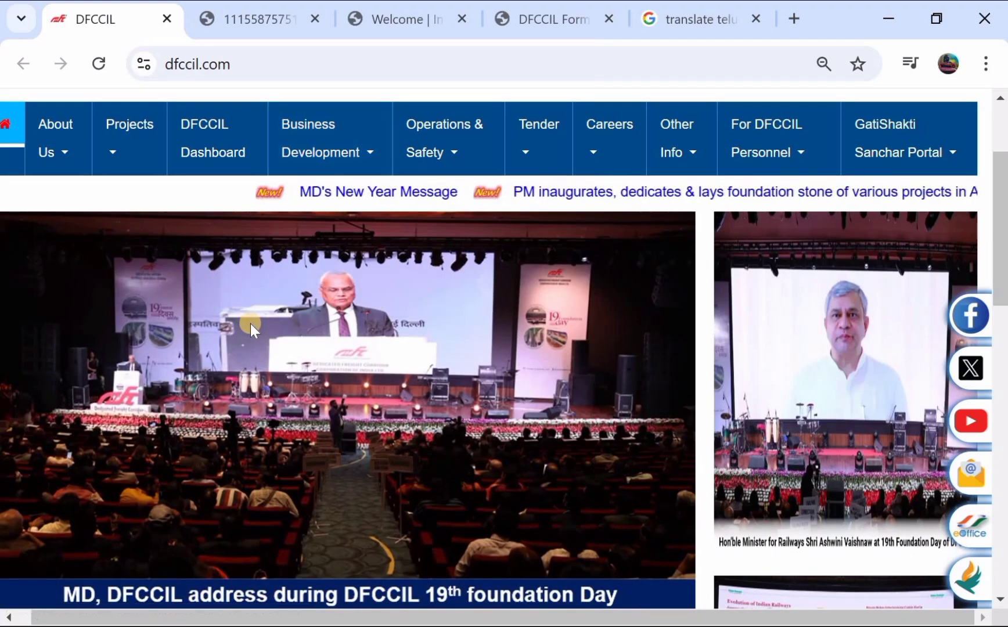
scroll(250, 324, down, 2)
scroll(250, 323, down, 2)
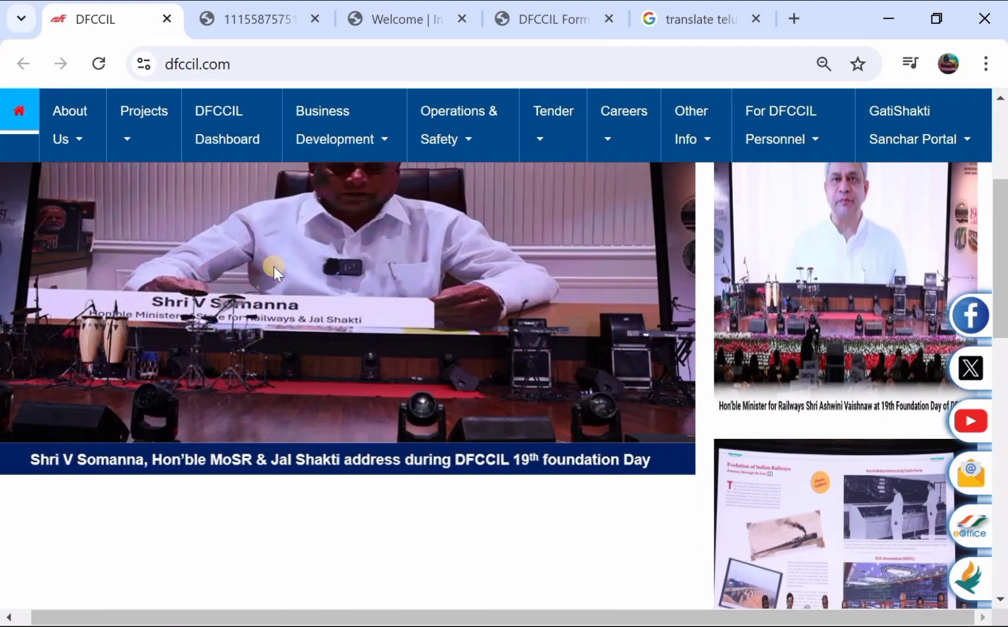
scroll(273, 266, up, 2)
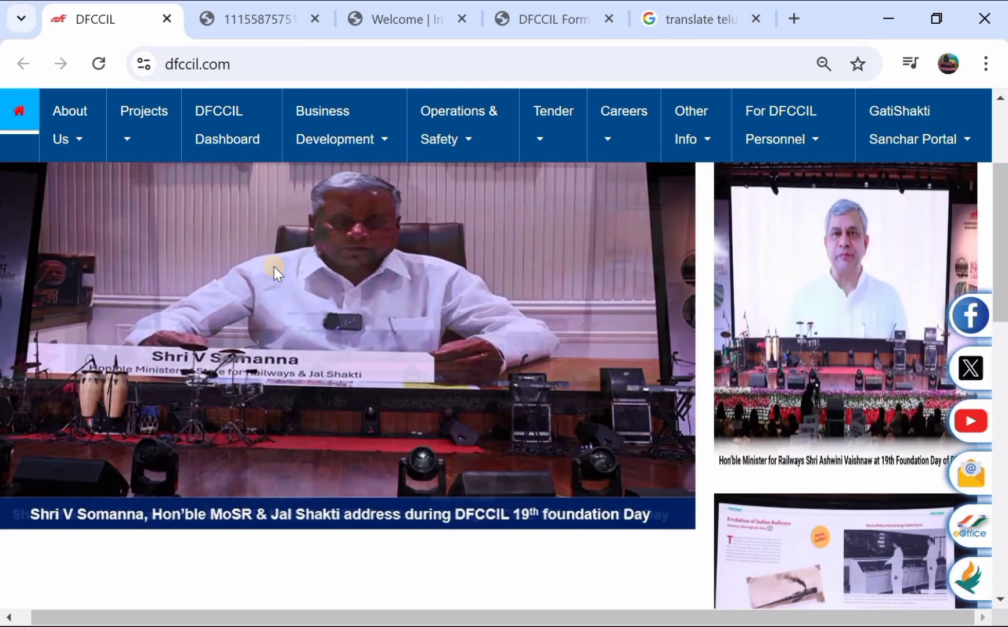
scroll(273, 266, up, 5)
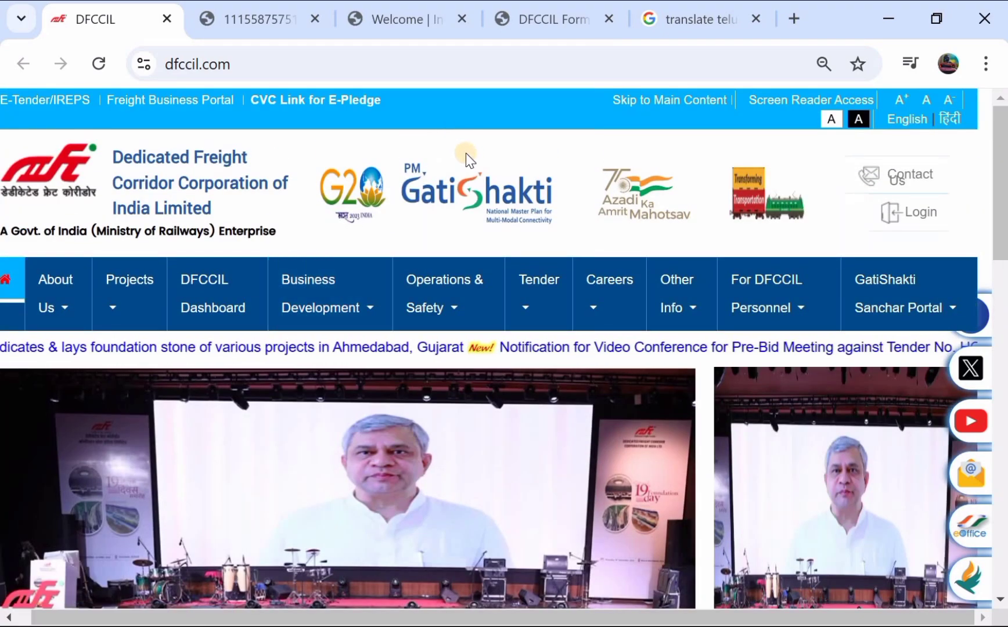